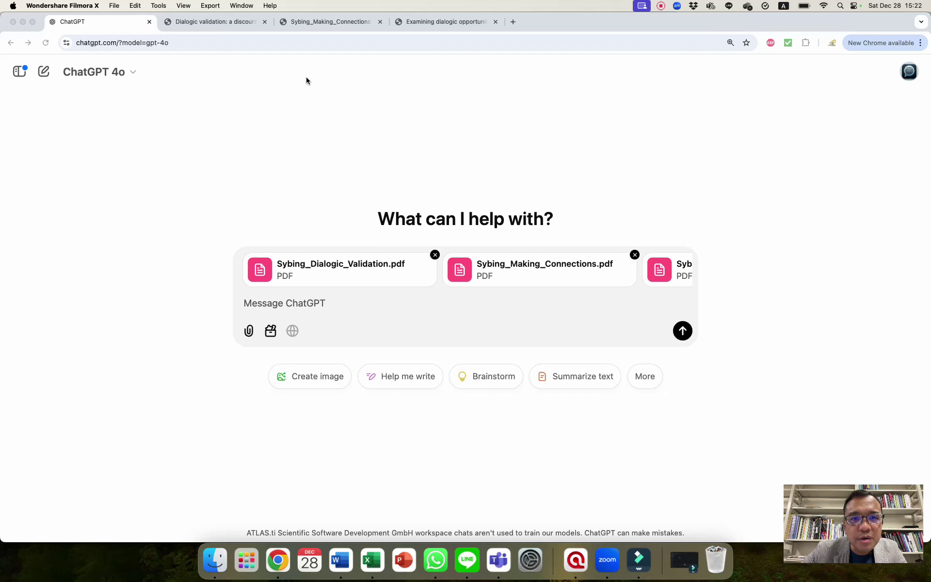
# Look at the Making Connections paper and read through the paper on dialogic opportunities up to its data analysis section.
pyautogui.click(329, 24)
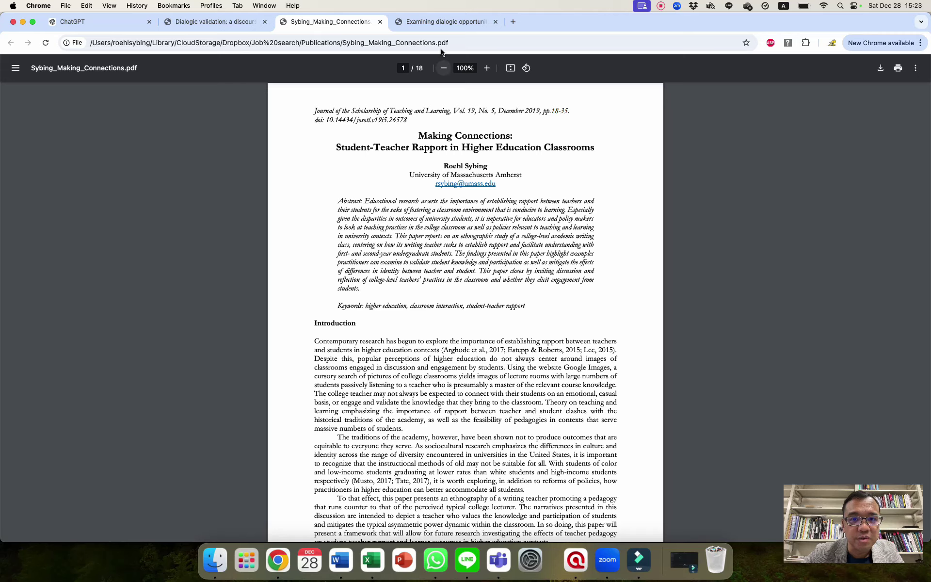
pyautogui.click(445, 23)
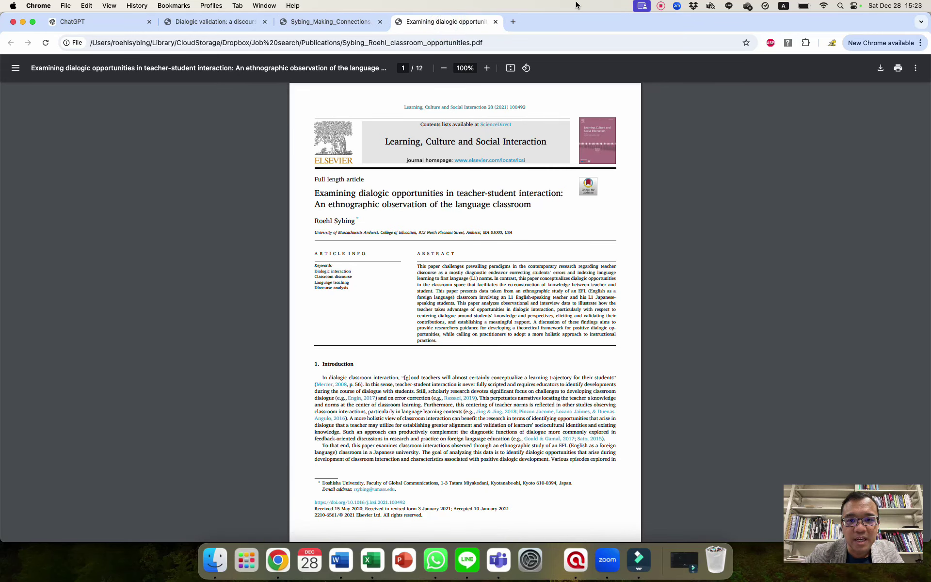
pyautogui.scroll(5, 479, 212)
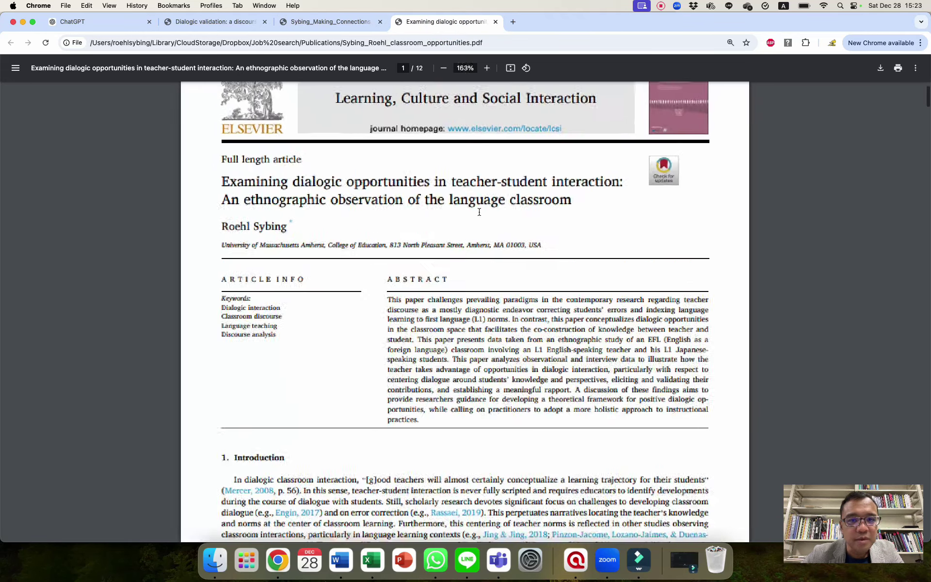
pyautogui.scroll(2, 479, 212)
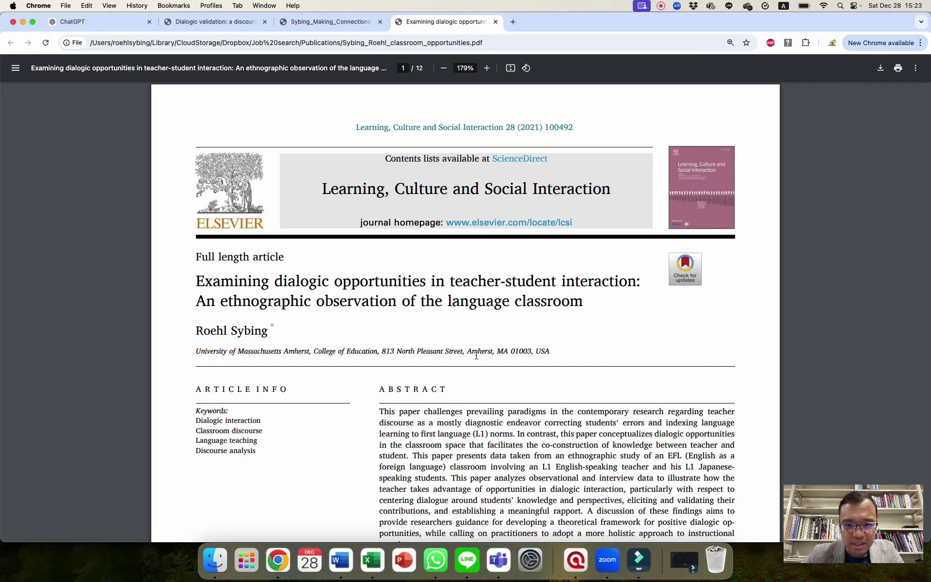
pyautogui.scroll(-10, 466, 313)
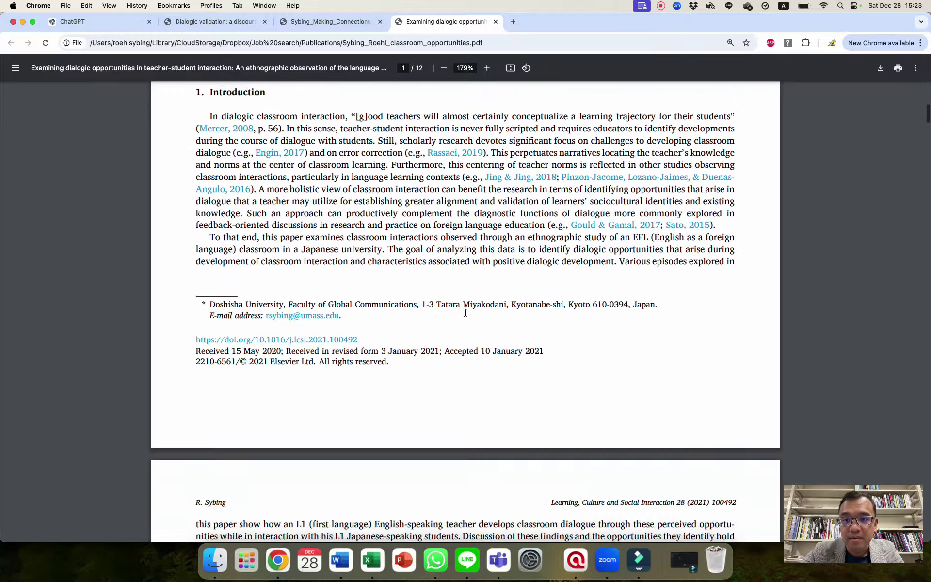
pyautogui.scroll(-15, 466, 313)
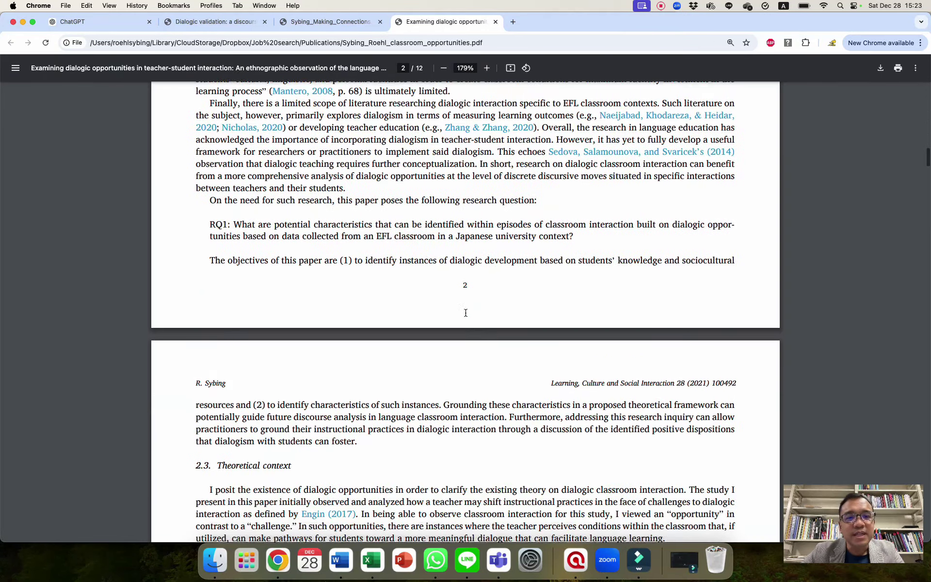
pyautogui.scroll(-3, 466, 313)
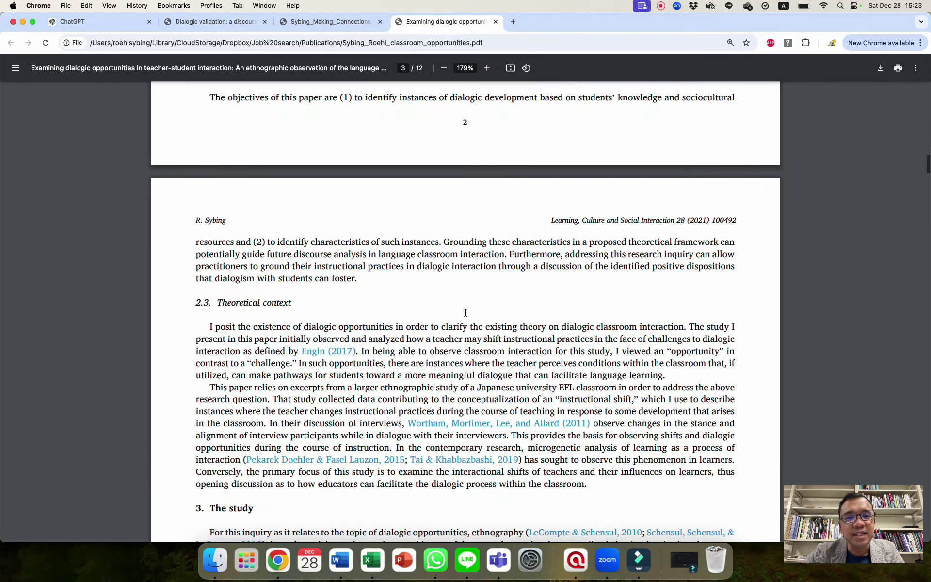
pyautogui.scroll(-2, 465, 313)
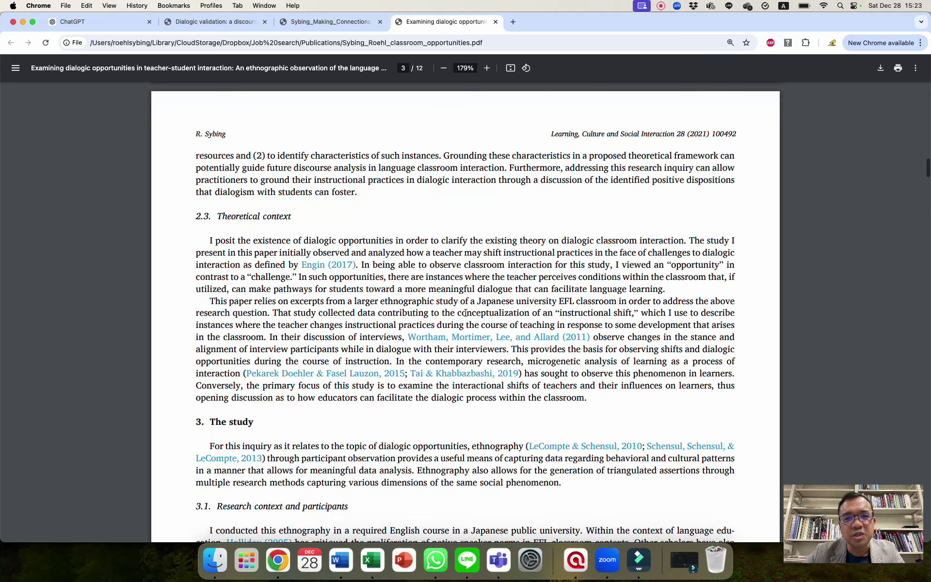
pyautogui.scroll(-20, 466, 313)
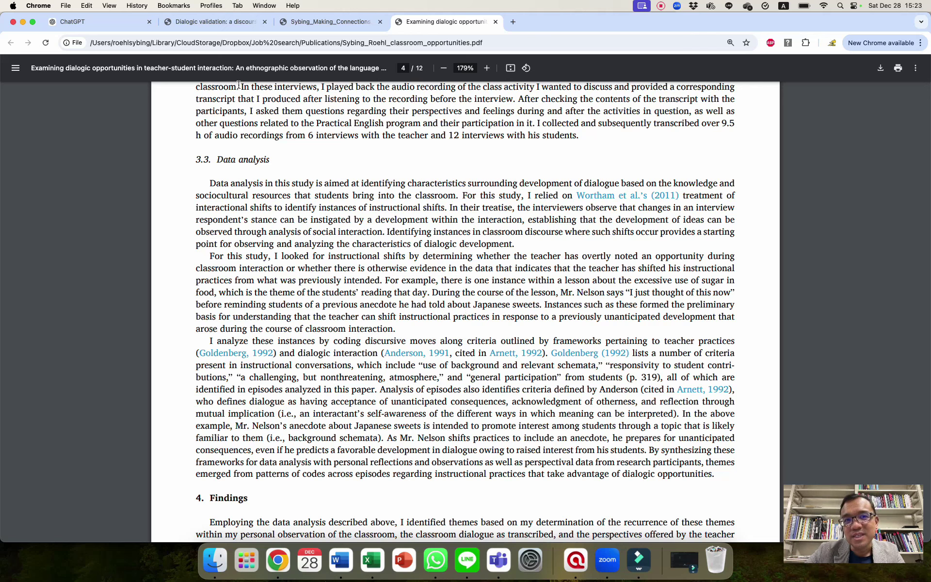
# Review the dialogic validation paper's abstract, introduction and background section.
pyautogui.click(217, 24)
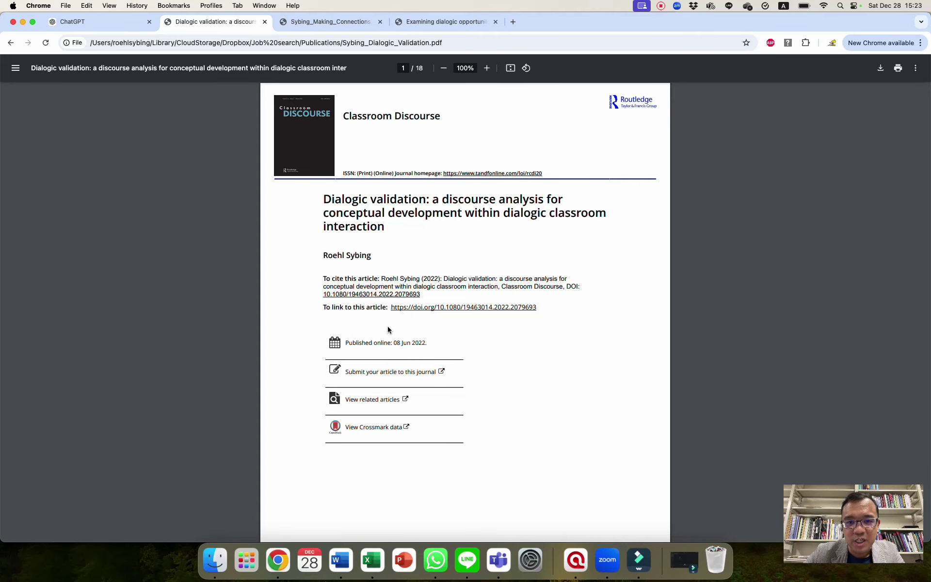
pyautogui.scroll(-10, 388, 330)
pyautogui.scroll(5, 388, 330)
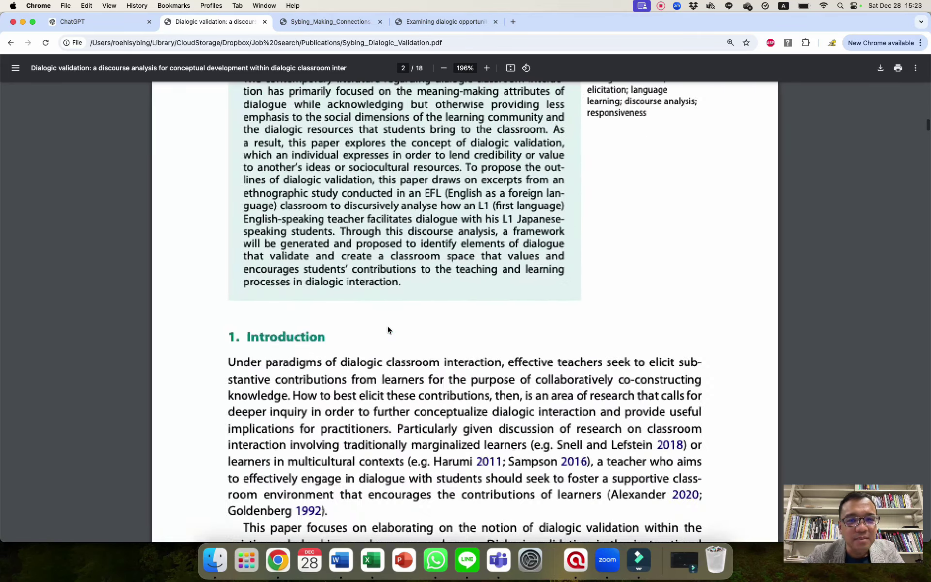
pyautogui.scroll(5, 388, 330)
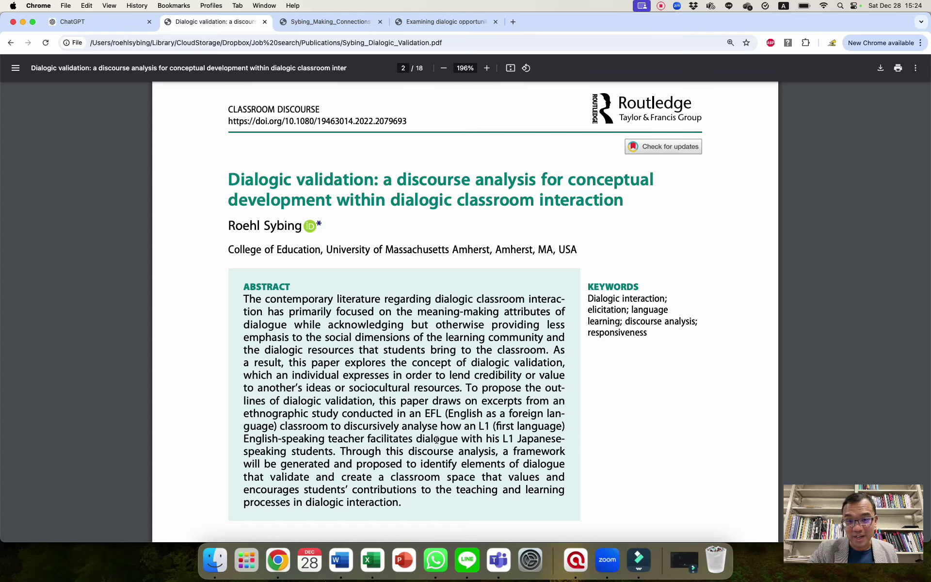
pyautogui.scroll(-15, 437, 439)
pyautogui.scroll(-10, 437, 439)
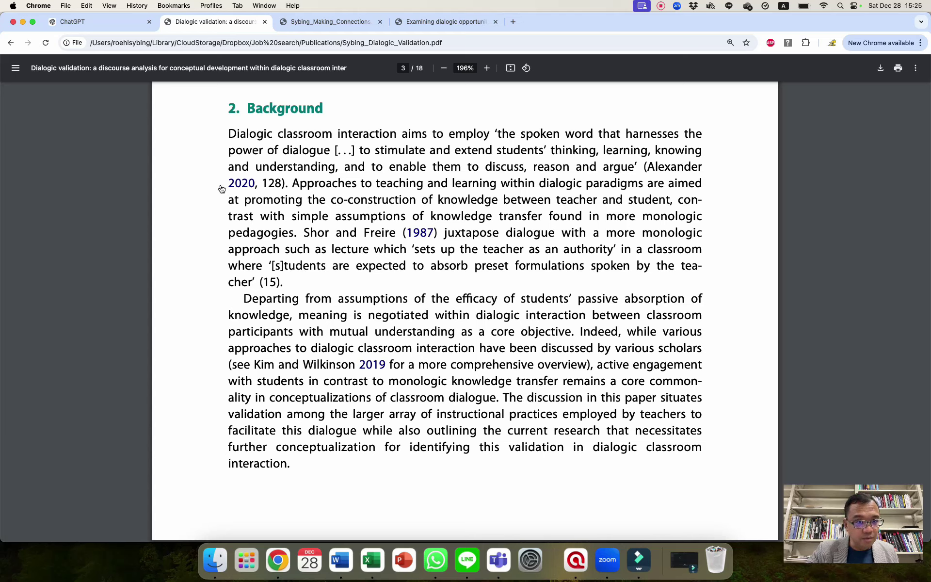
# Return to the ChatGPT chat and look through the PDFs attached to the unsent message.
pyautogui.click(127, 20)
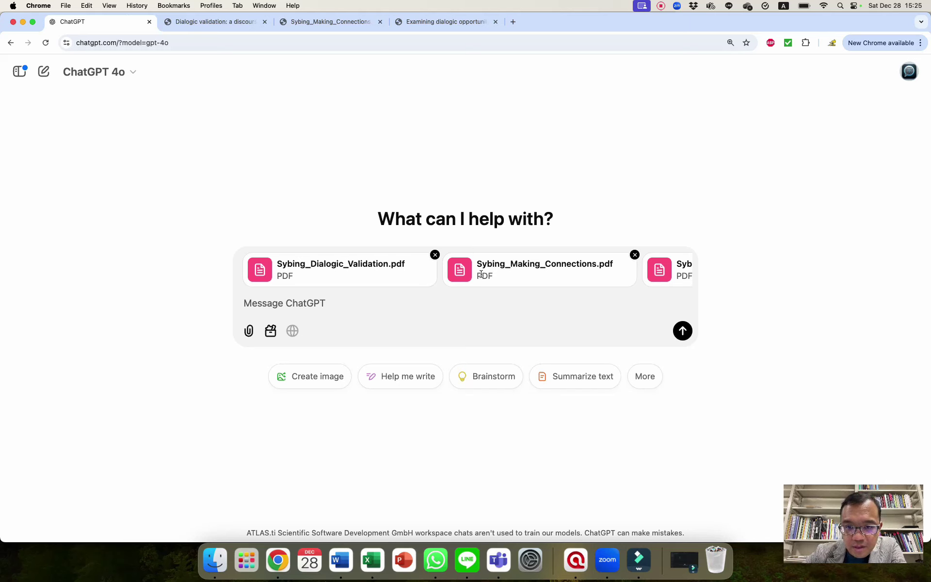
pyautogui.hscroll(2, 481, 274)
pyautogui.hscroll(2, 481, 275)
pyautogui.hscroll(-3, 473, 287)
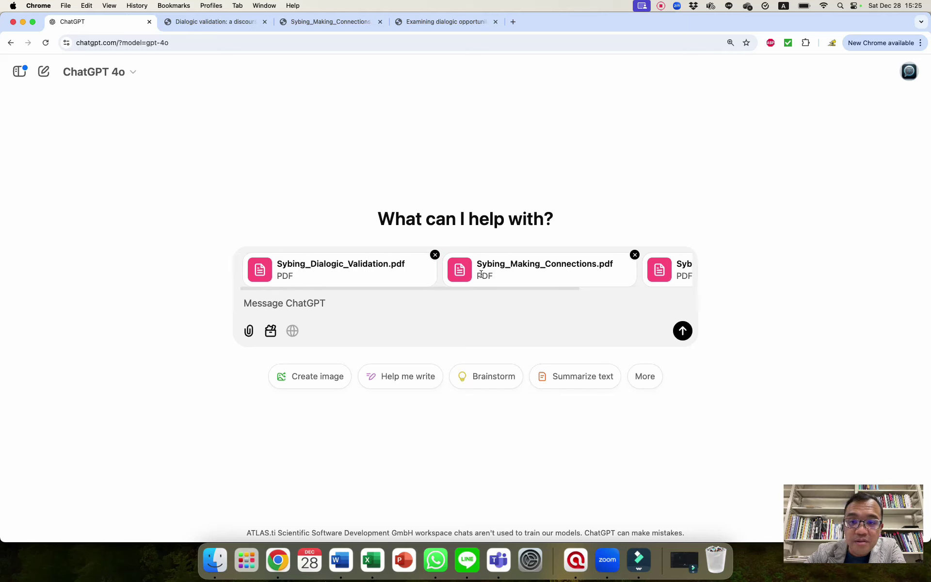
# Begin the prompt with "I have attached three different papers that I have published on dialogic classroom interaction.".
pyautogui.click(442, 311)
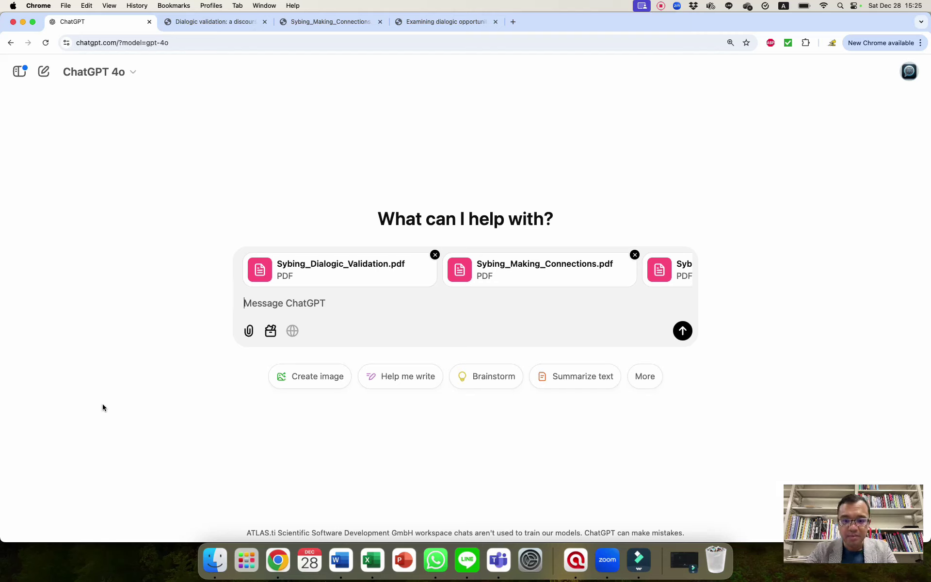
pyautogui.write('I have att')
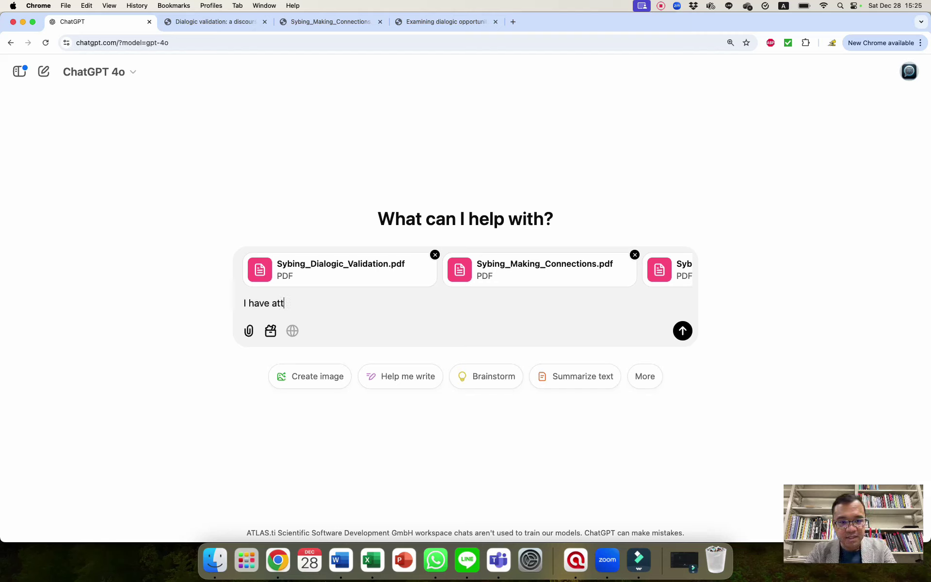
pyautogui.write('ached three d')
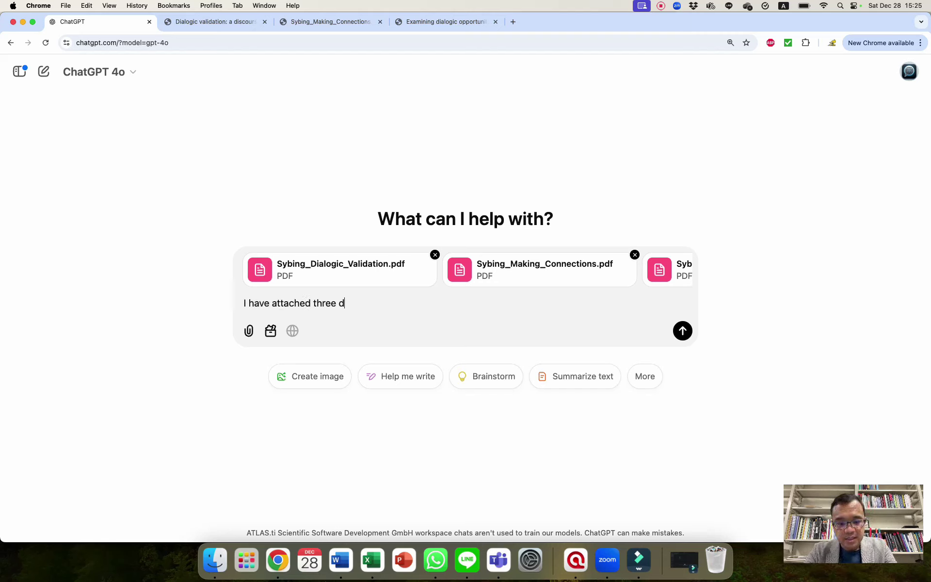
pyautogui.write('ifferent papers tha')
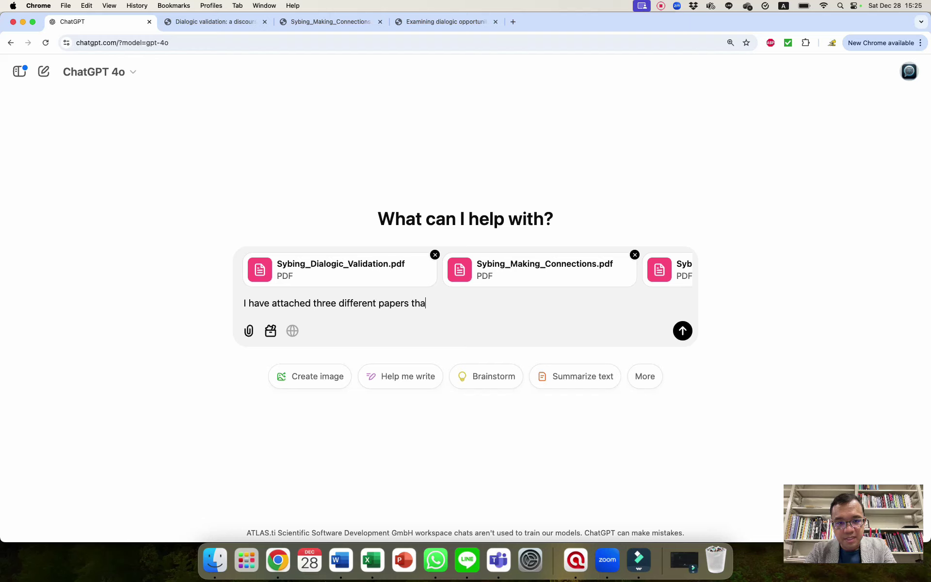
pyautogui.write('t I have published on cla')
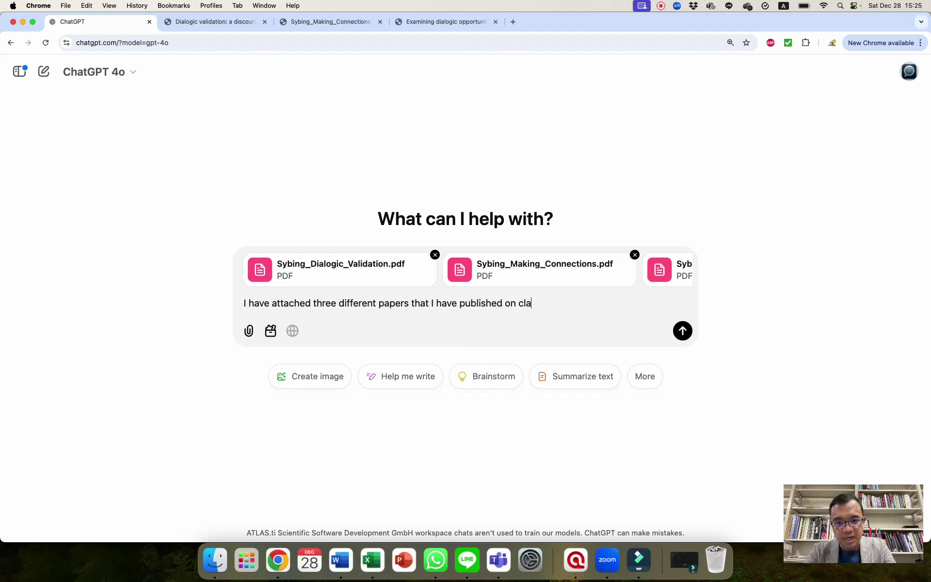
pyautogui.press('BackSpace')
pyautogui.press('BackSpace')
pyautogui.press('BackSpace')
pyautogui.write('dialogic ')
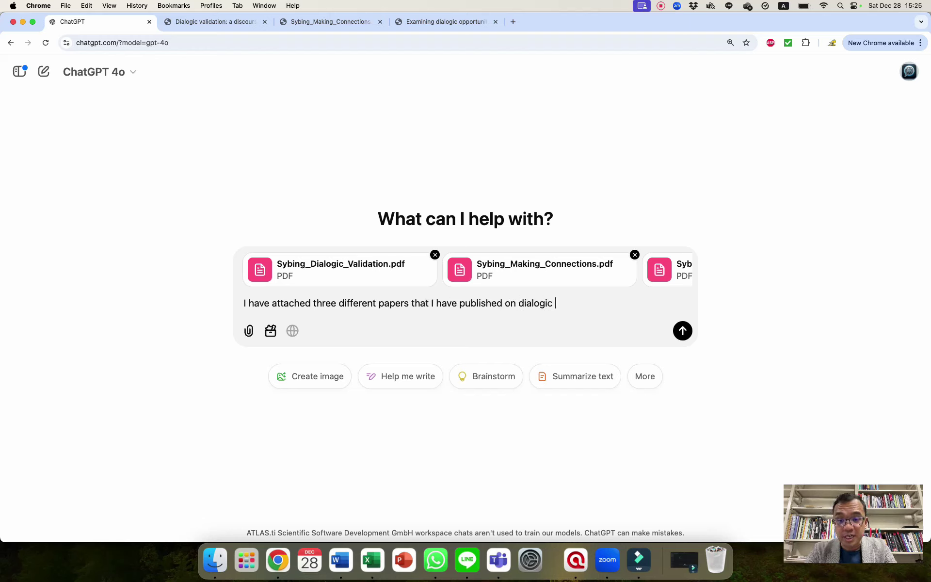
pyautogui.write('classroom inter')
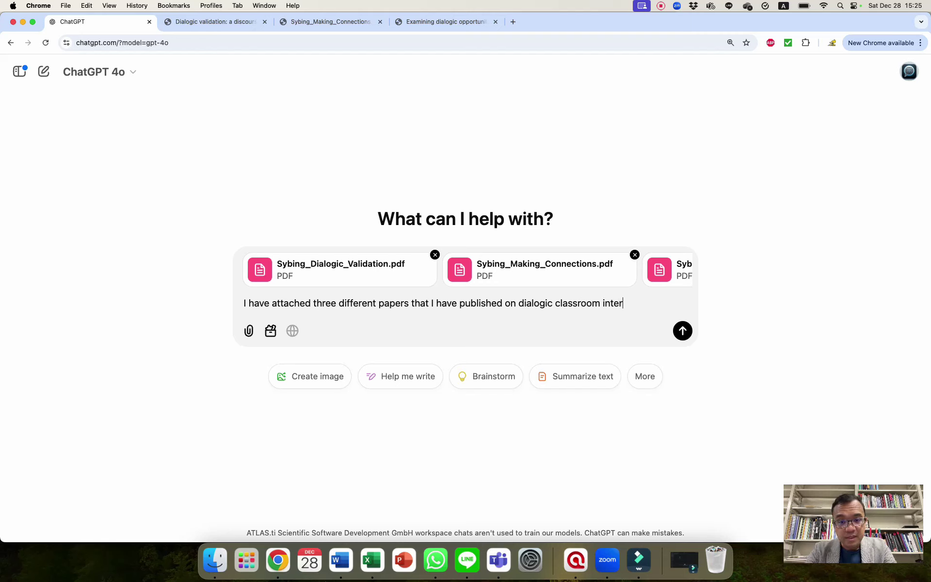
pyautogui.write('action. Evaluat')
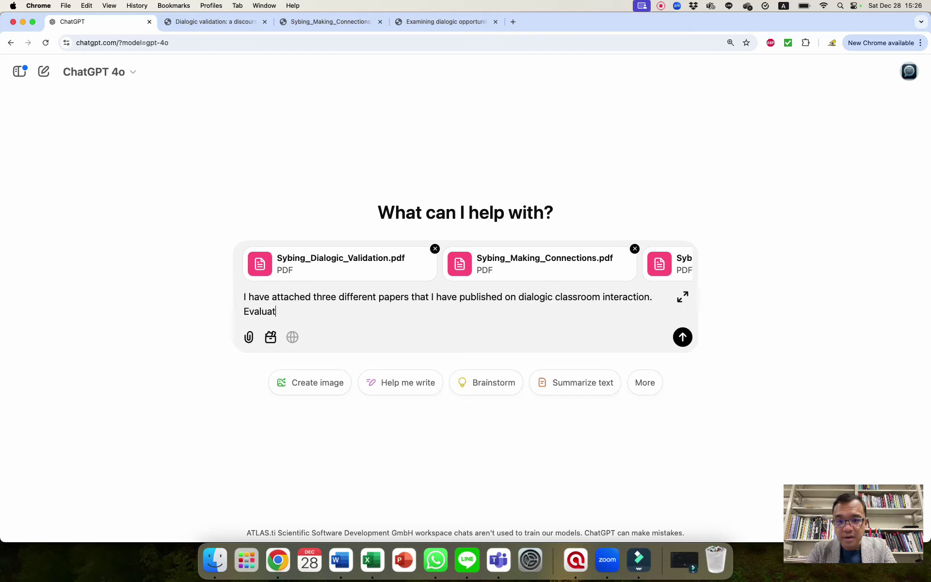
# Complete the prompt with "Evaluate these three papers and identify opportunities for future research." and send it.
pyautogui.write('e these t')
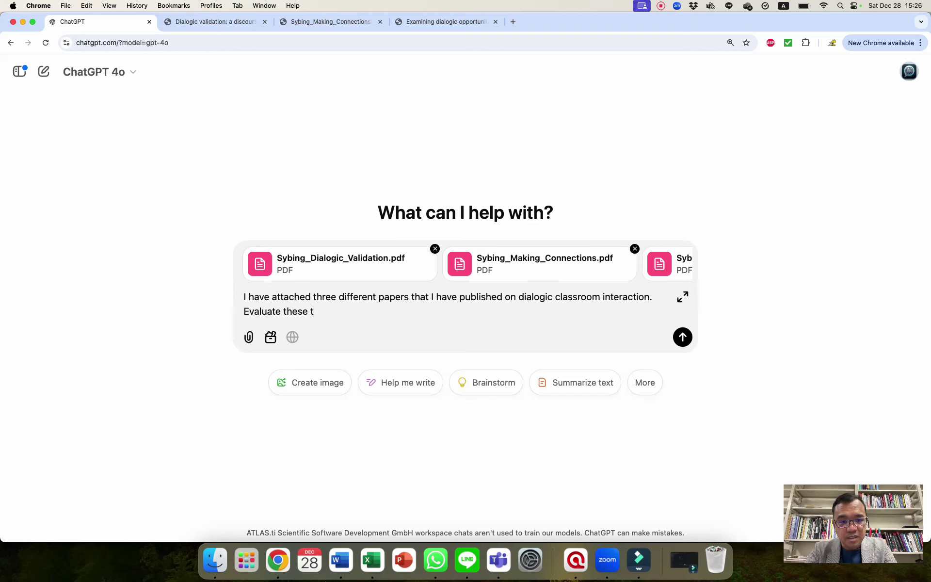
pyautogui.write('hree papers and ')
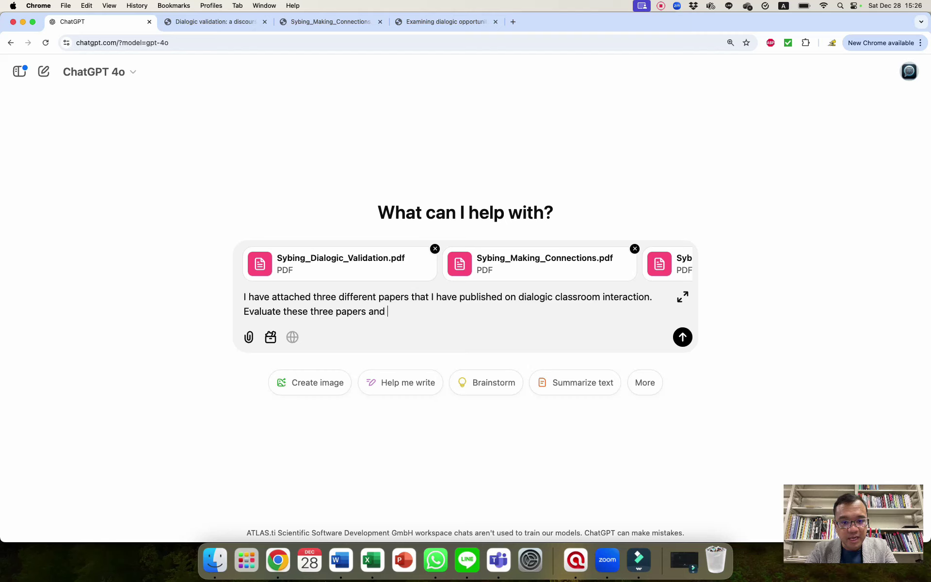
pyautogui.write('identify oppor')
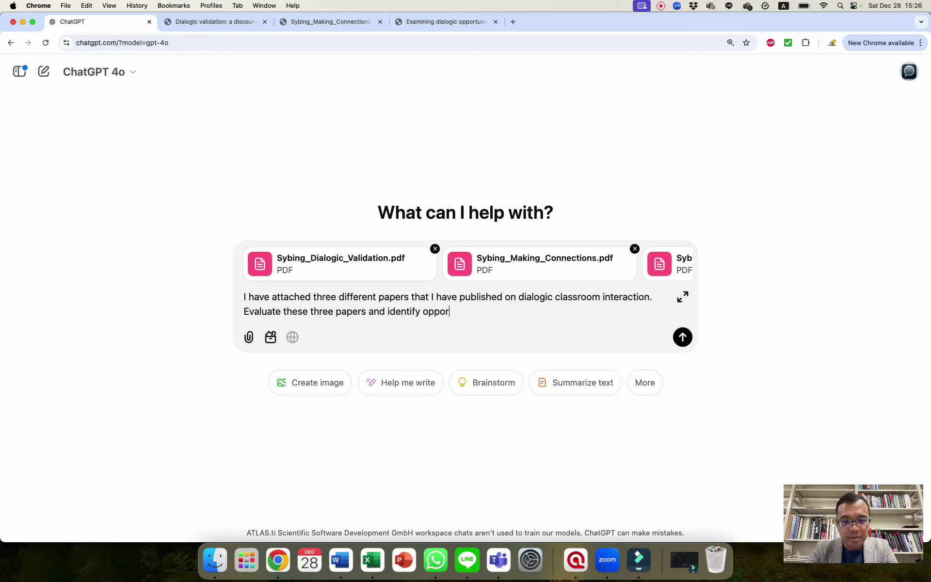
pyautogui.write('tunities for future r')
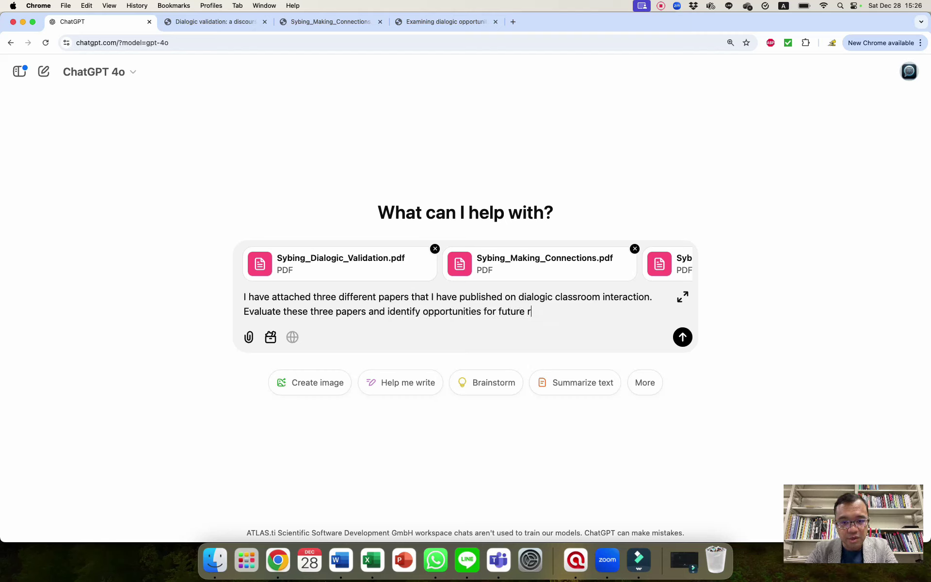
pyautogui.write('esearch.')
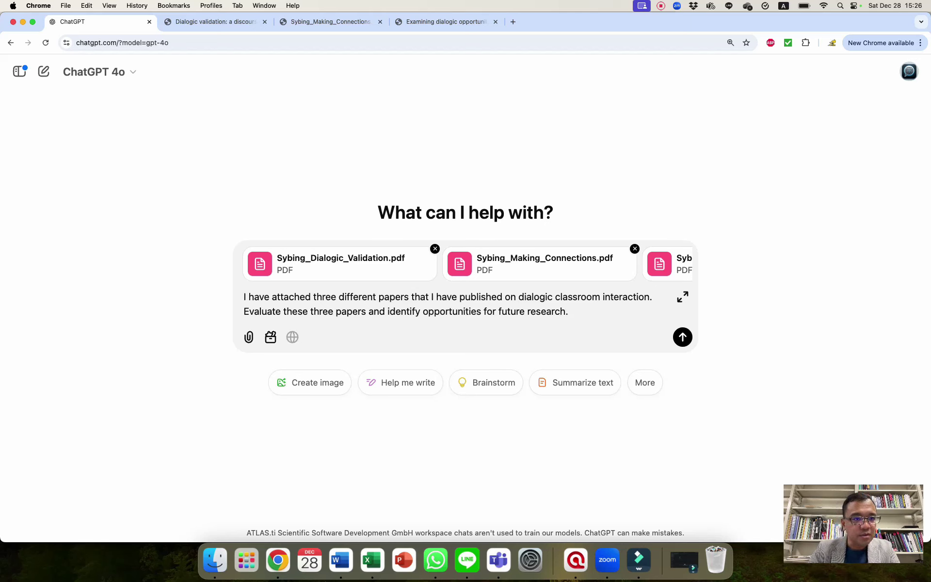
pyautogui.press('Return')
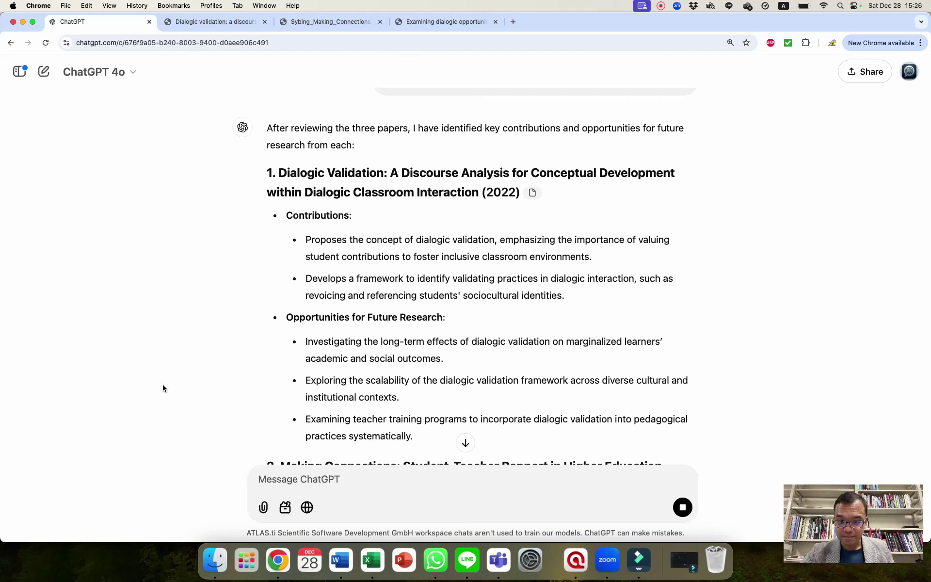
# Examine the reply's future research opportunities for the dialogic validation paper, highlighting the long-term effects and scalability suggestions.
pyautogui.scroll(-3, 163, 388)
pyautogui.scroll(2, 163, 388)
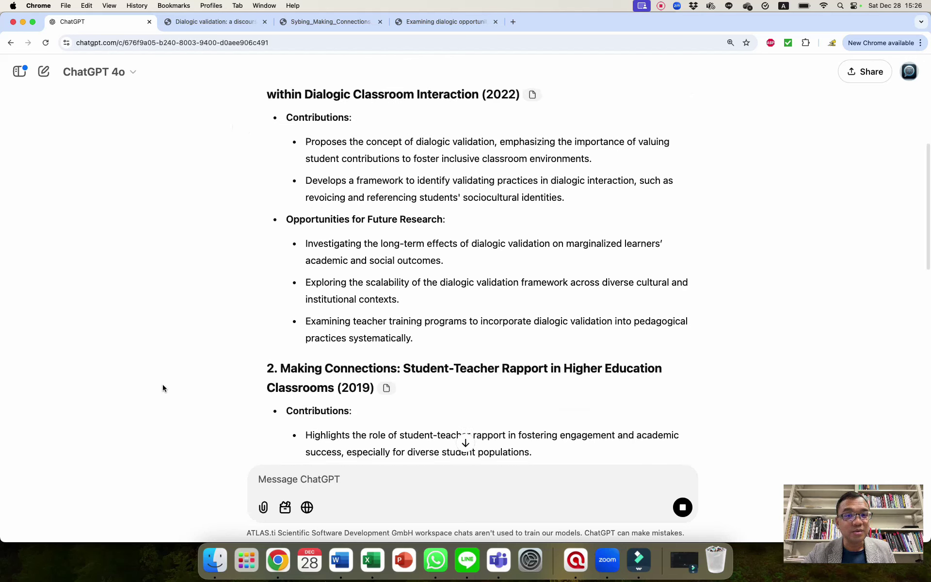
pyautogui.scroll(1, 162, 387)
pyautogui.scroll(-1, 162, 386)
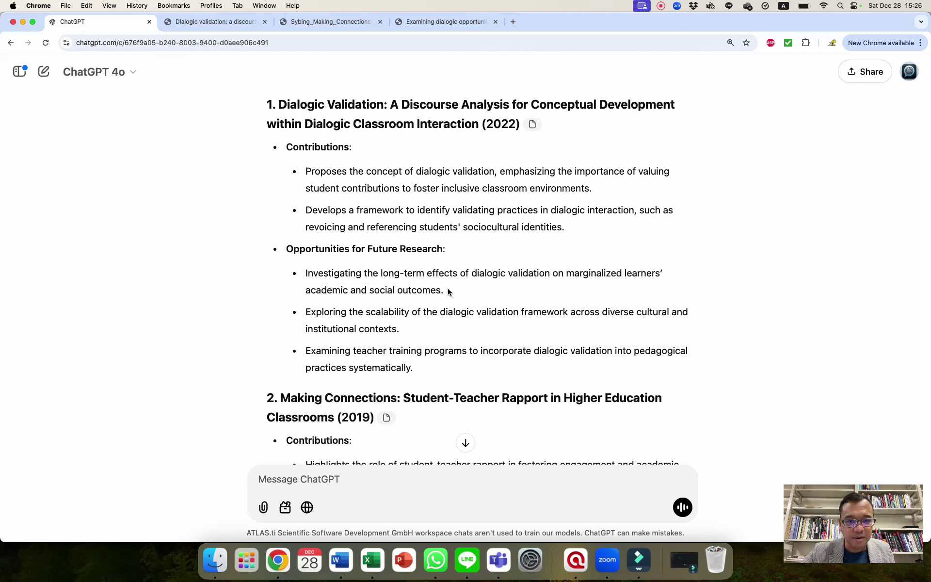
pyautogui.moveTo(447, 289); pyautogui.dragTo(294, 277)
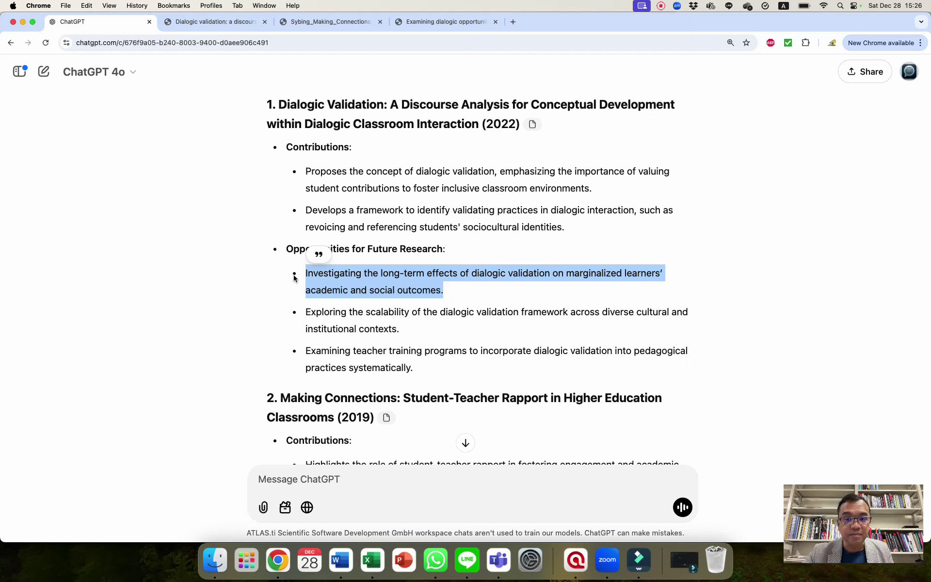
pyautogui.click(450, 290)
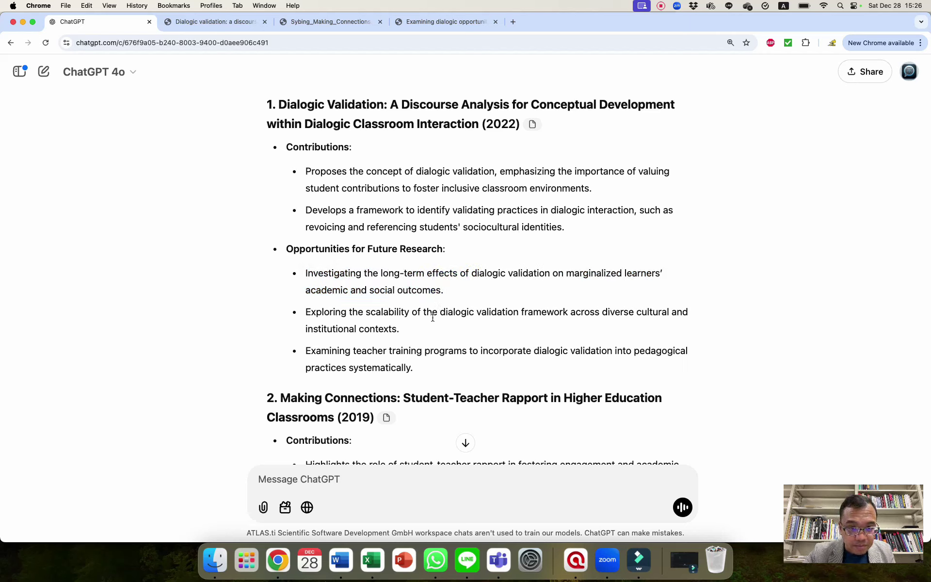
pyautogui.moveTo(425, 325); pyautogui.dragTo(291, 305)
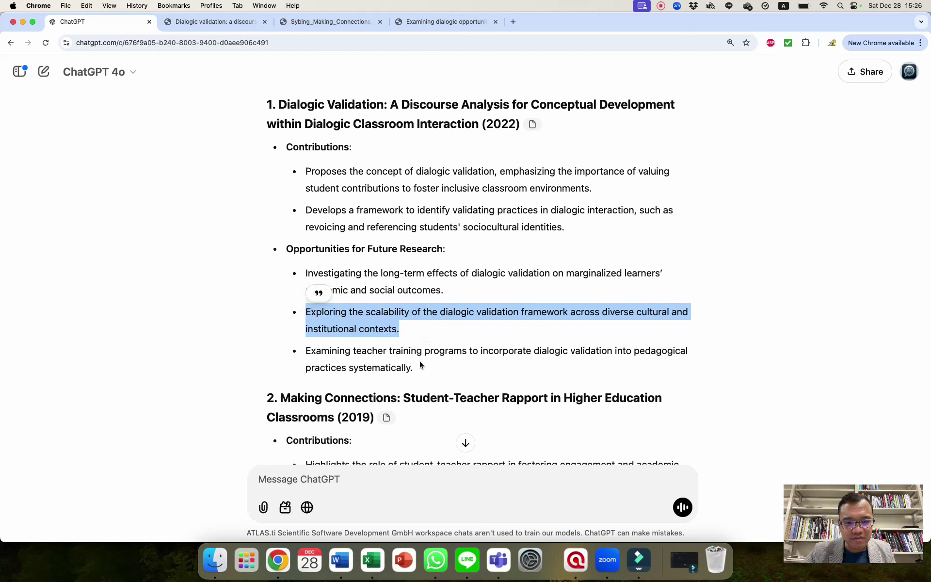
pyautogui.click(445, 323)
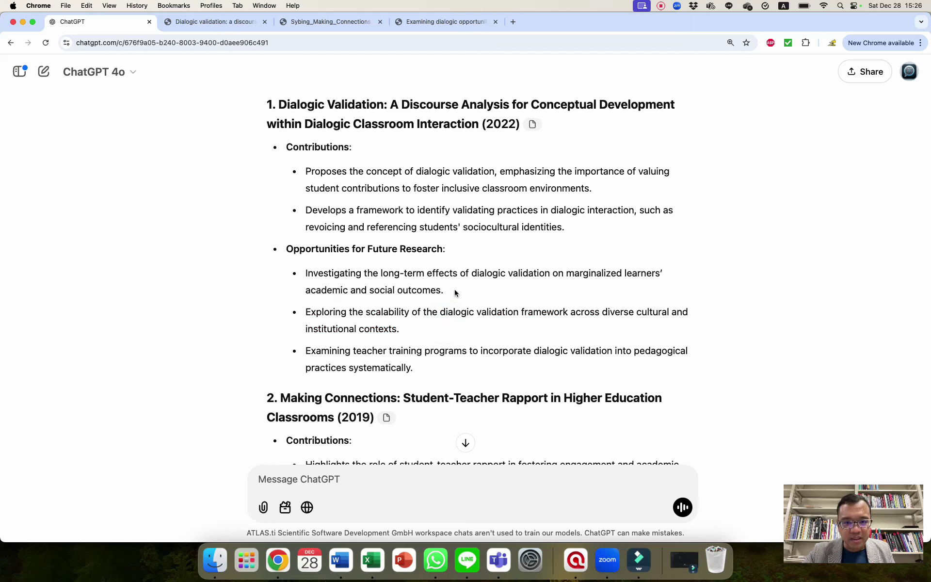
# Highlight the dialogic validation paper's long-term effects suggestion and examine the student-teacher rapport paper's contributions and future research opportunities.
pyautogui.moveTo(453, 289); pyautogui.dragTo(294, 275)
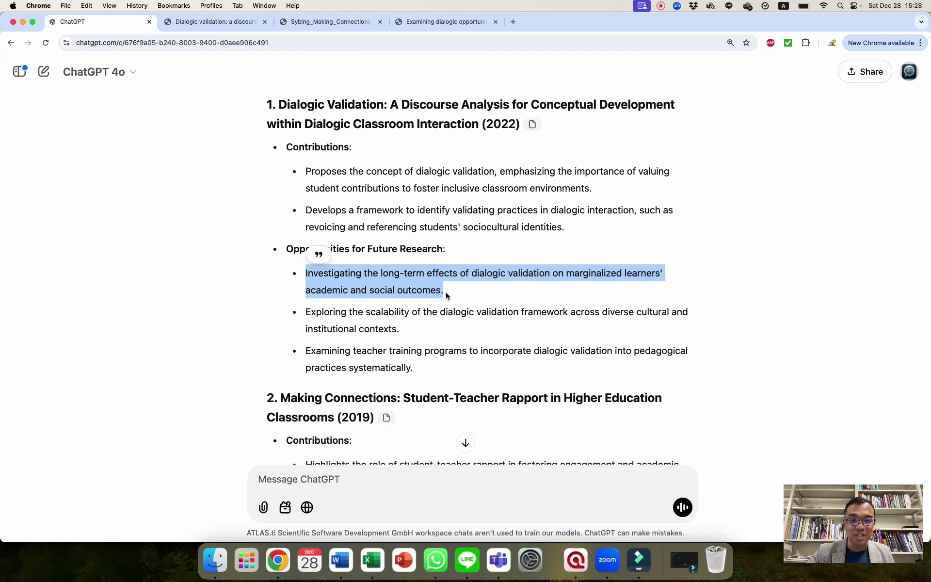
pyautogui.scroll(-5, 446, 294)
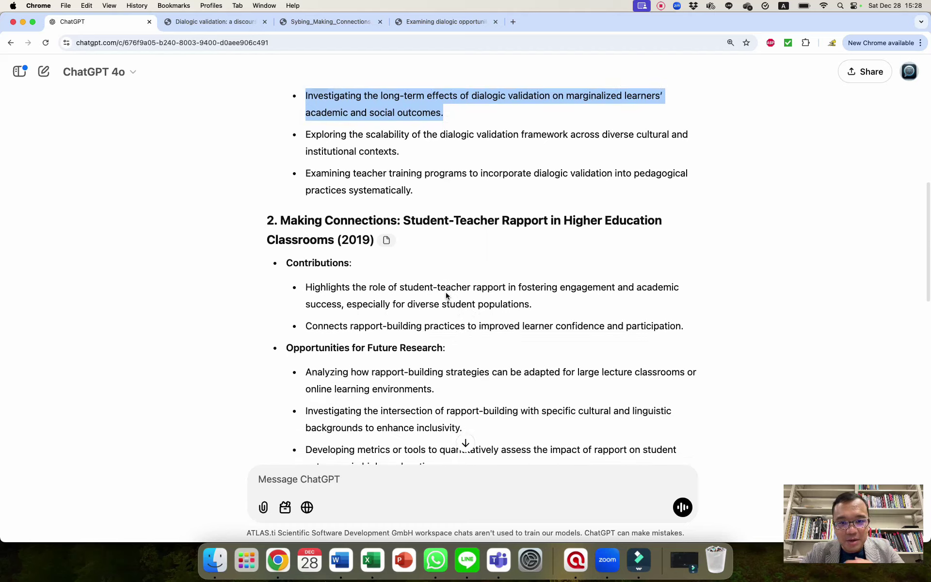
pyautogui.scroll(-2, 446, 294)
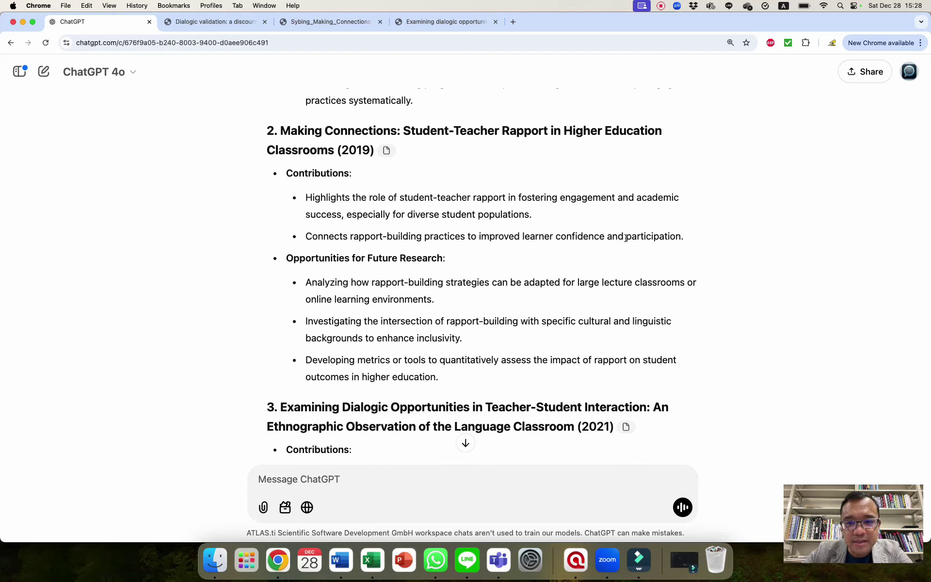
pyautogui.moveTo(696, 241); pyautogui.dragTo(625, 184)
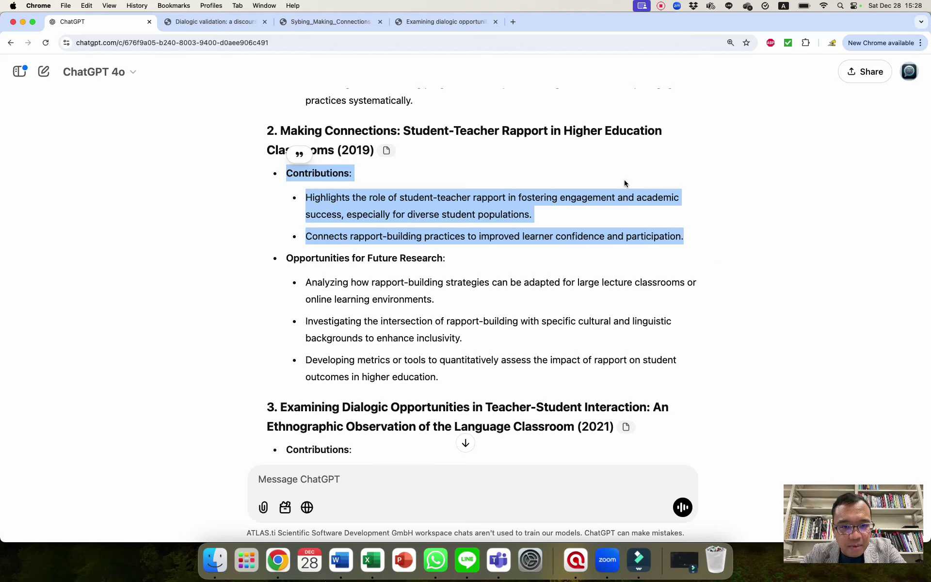
pyautogui.click(565, 250)
pyautogui.click(346, 267)
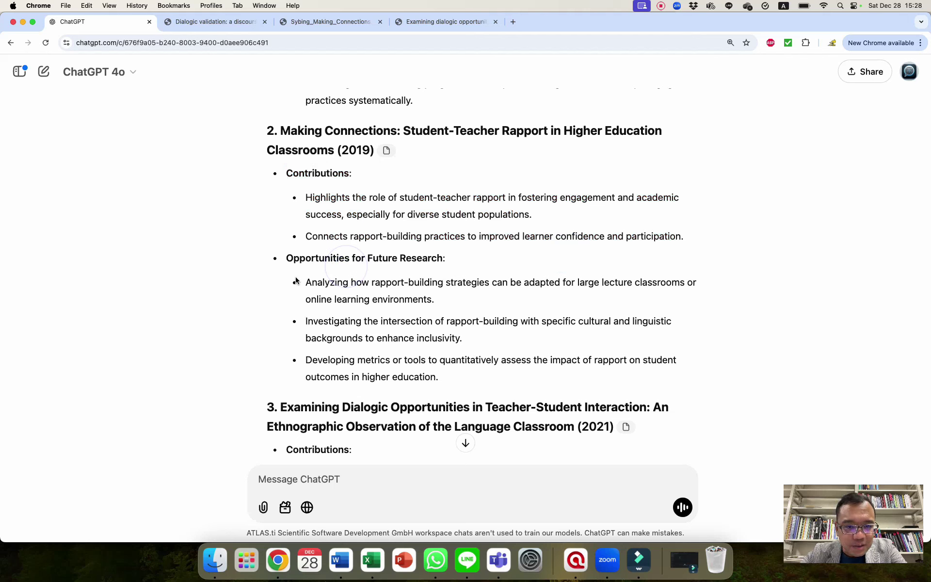
pyautogui.moveTo(295, 281); pyautogui.dragTo(481, 304)
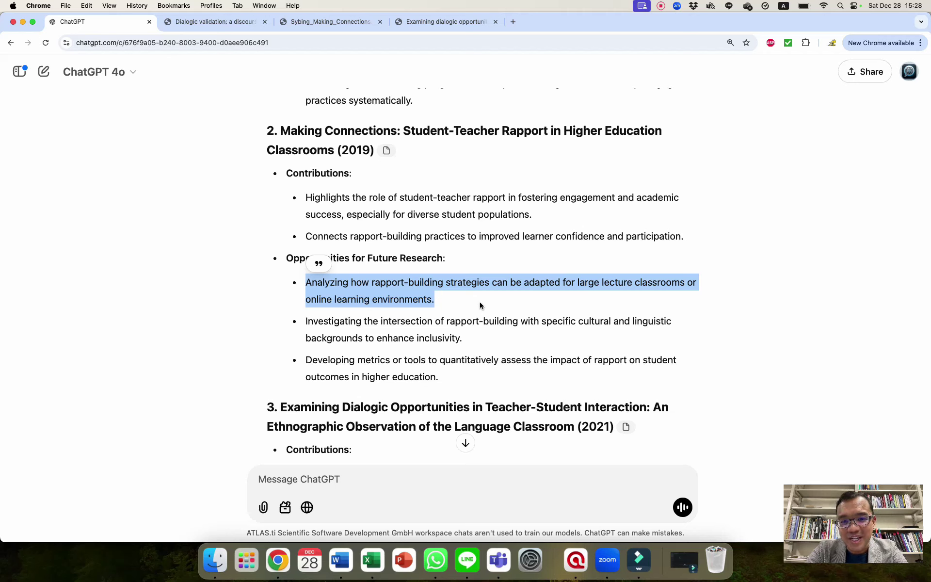
pyautogui.click(473, 301)
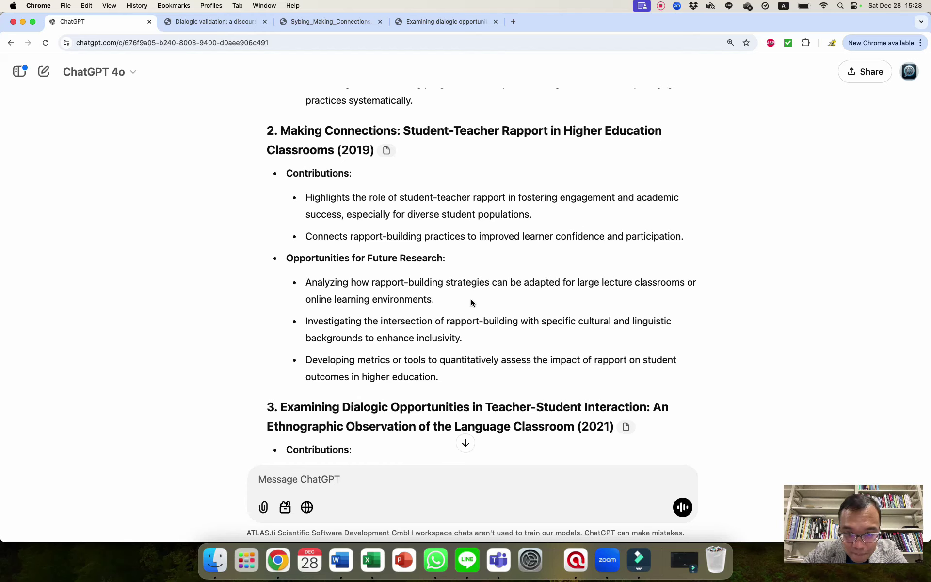
pyautogui.tripleClick(415, 368)
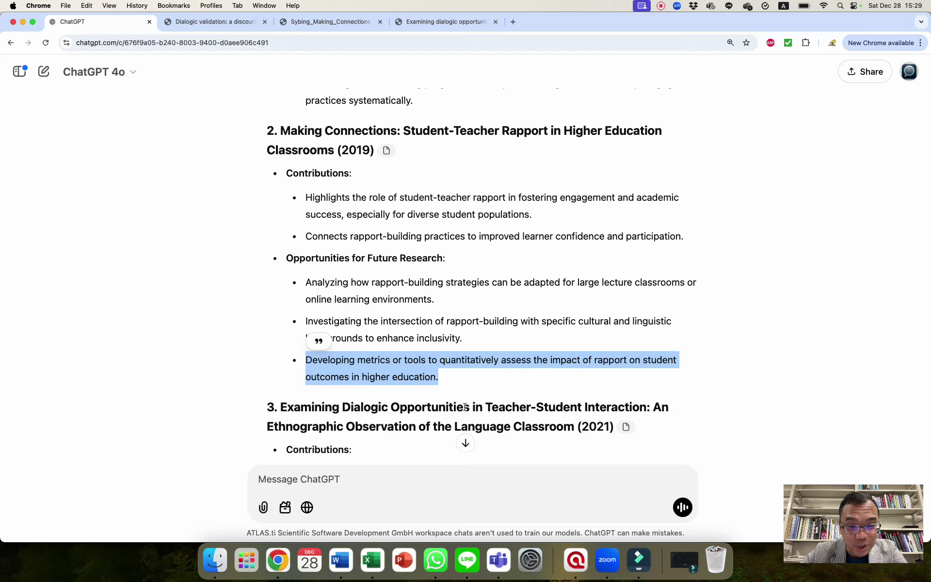
# Examine the future research opportunities for the 2021 dialogic opportunities paper, highlighting the STEM, professional development and technology suggestions.
pyautogui.scroll(-5, 465, 410)
pyautogui.scroll(-1, 465, 410)
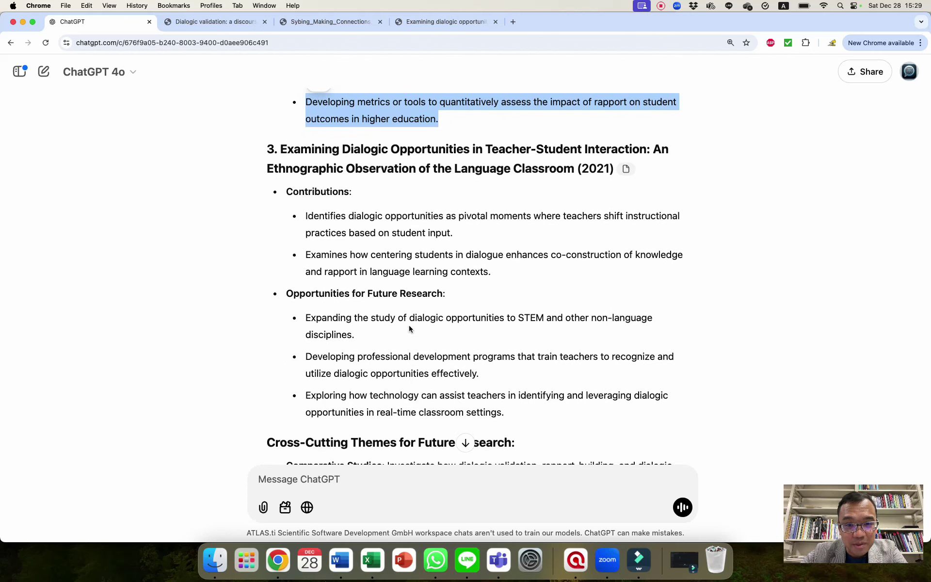
pyautogui.moveTo(380, 333); pyautogui.dragTo(309, 318)
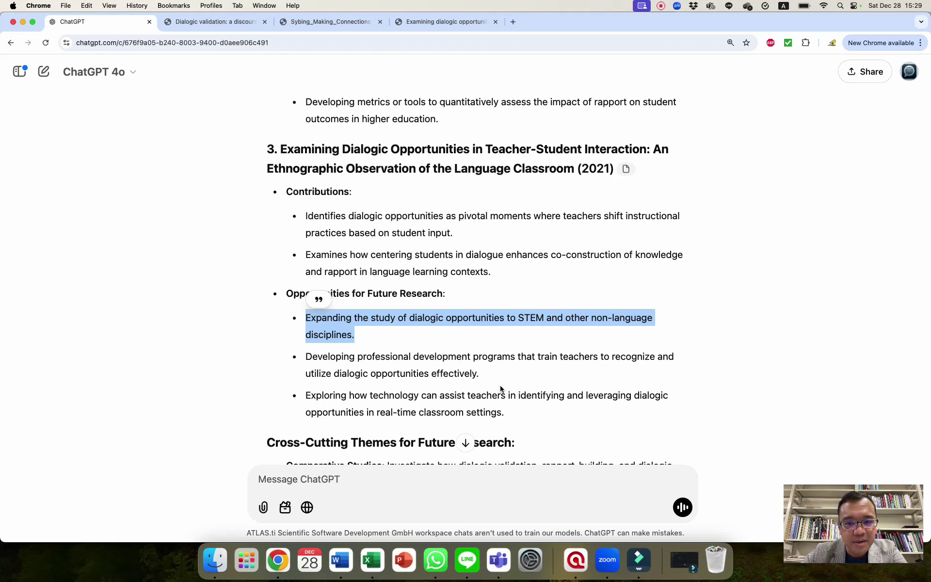
pyautogui.moveTo(495, 375); pyautogui.dragTo(485, 347)
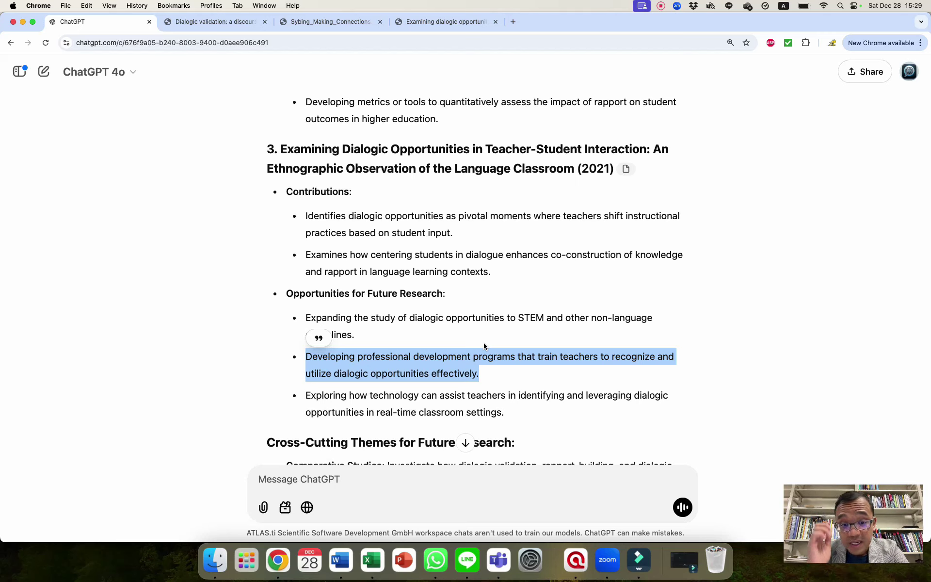
pyautogui.tripleClick(470, 409)
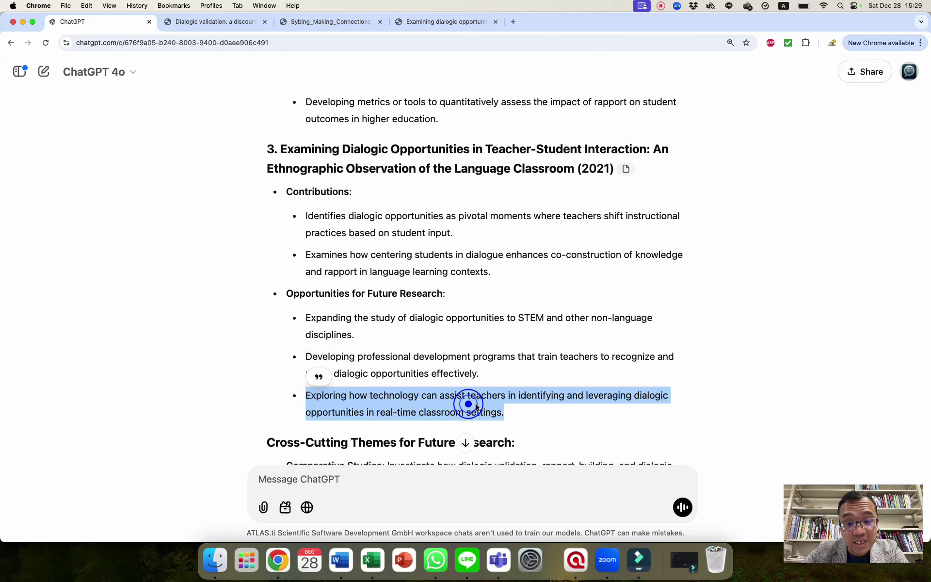
pyautogui.click(529, 419)
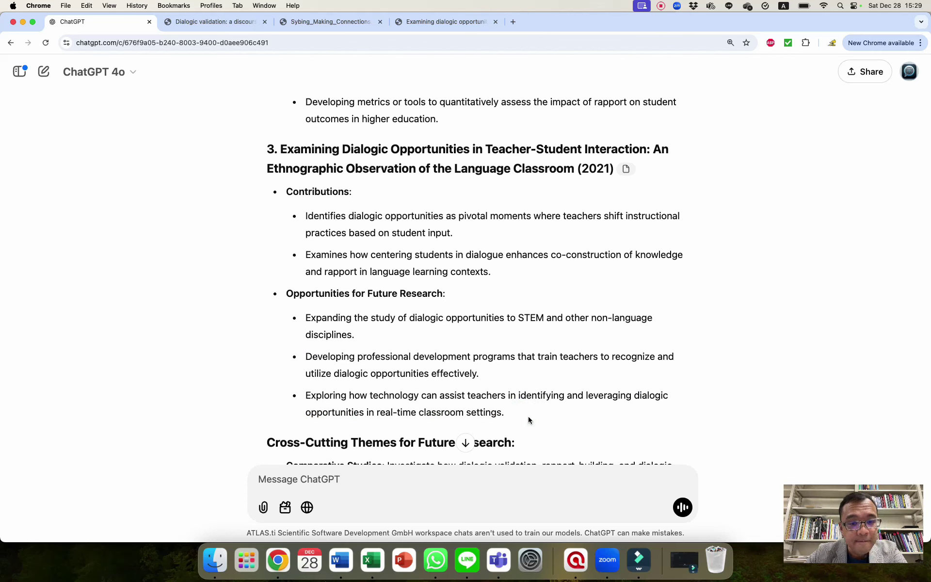
# Examine the cross-cutting themes for future research, highlighting all three together and the Digital Tools and Equity and Inclusion themes individually.
pyautogui.scroll(-5, 528, 420)
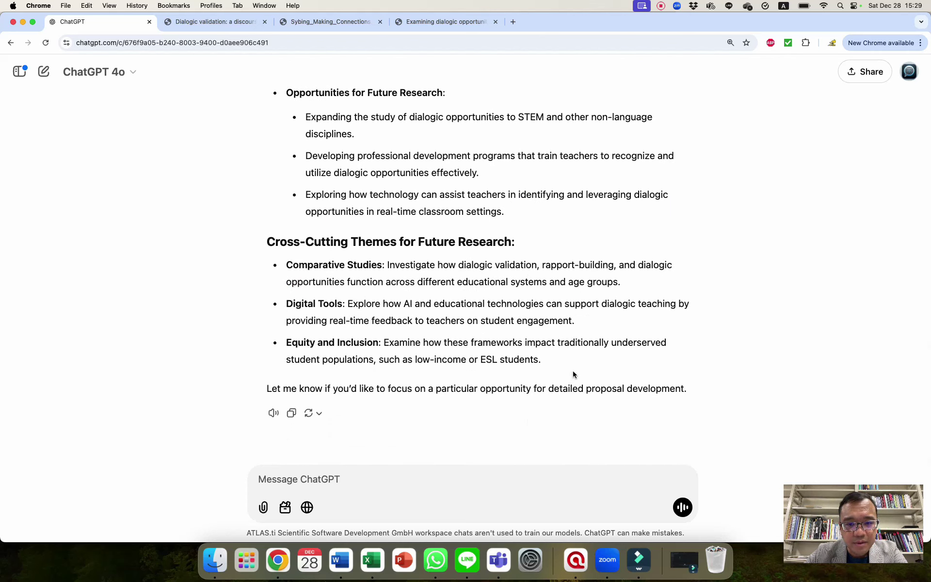
pyautogui.moveTo(577, 367); pyautogui.dragTo(276, 266)
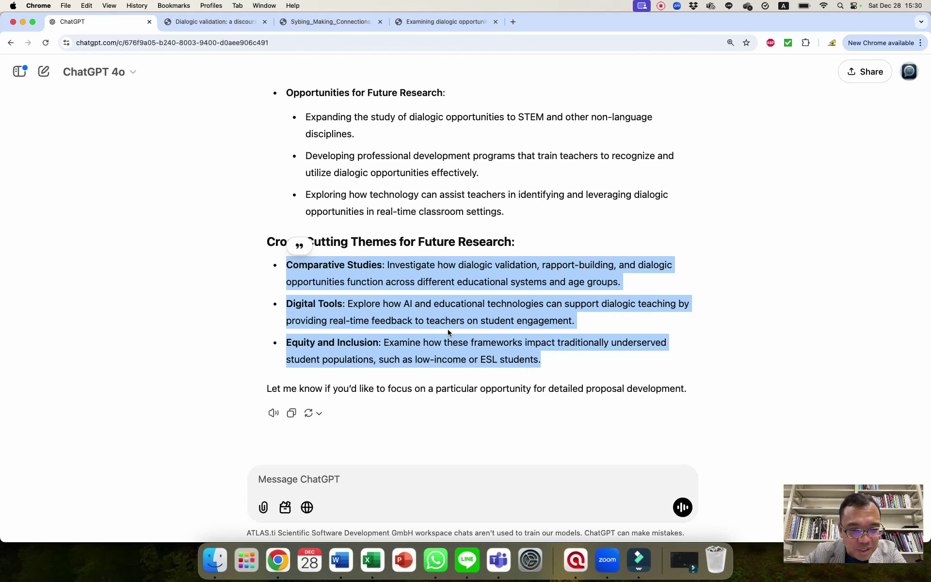
pyautogui.click(582, 323)
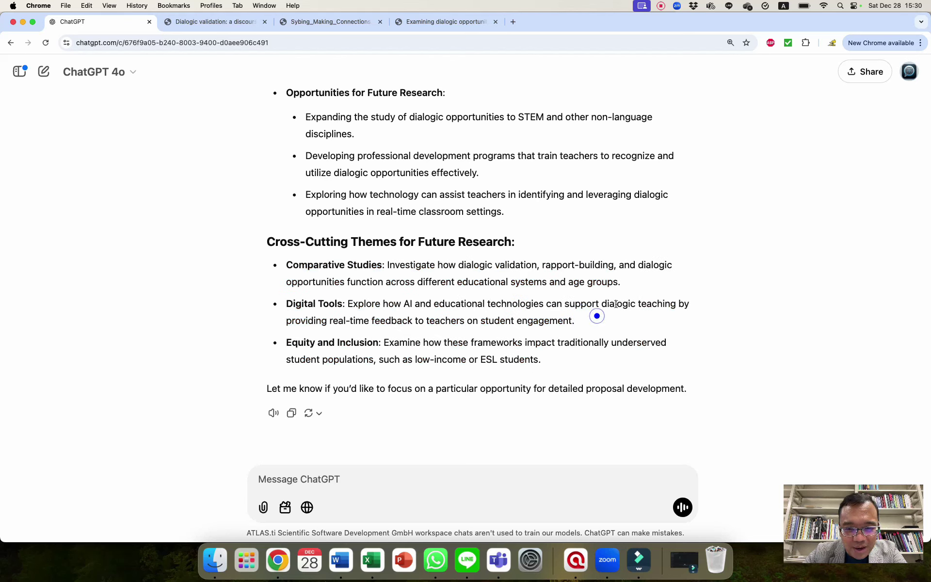
pyautogui.tripleClick(598, 316)
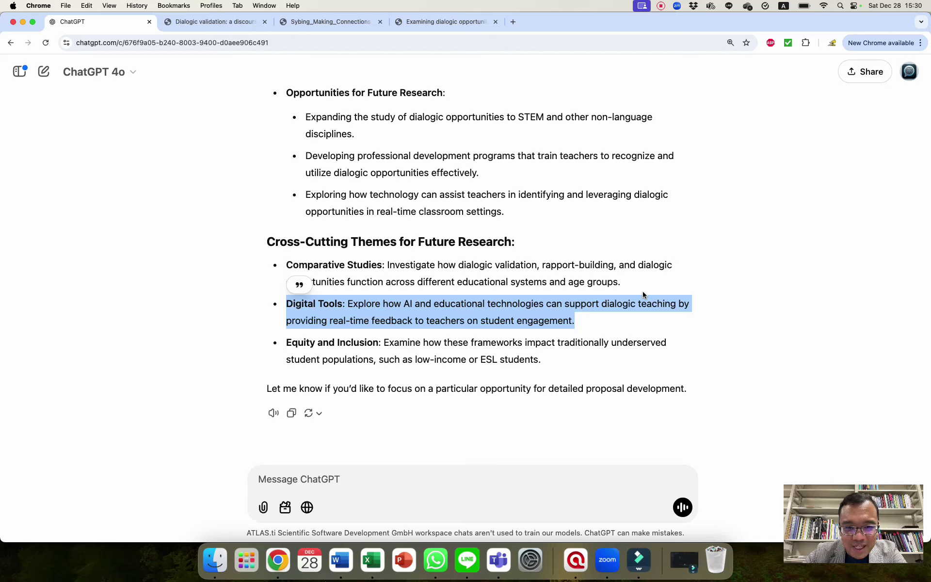
pyautogui.click(642, 295)
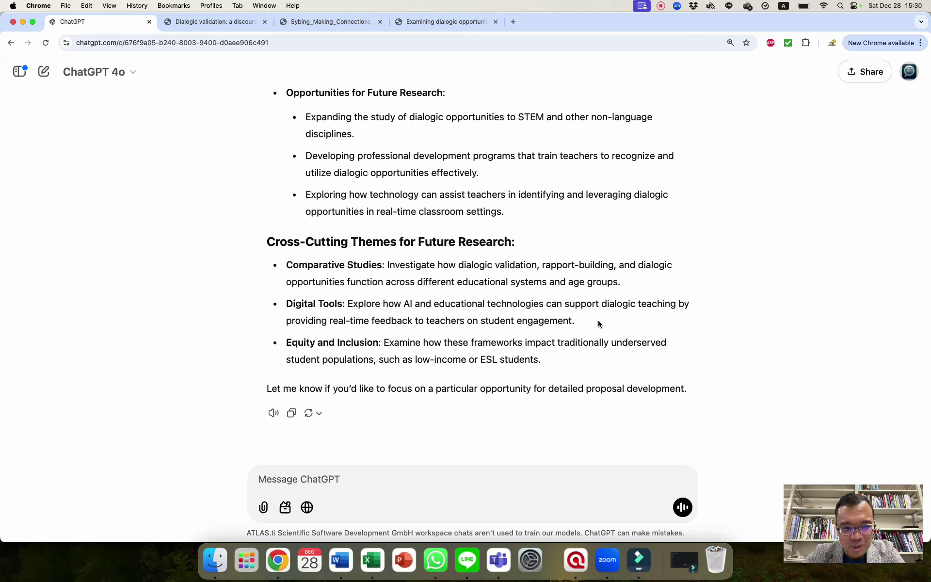
pyautogui.tripleClick(561, 359)
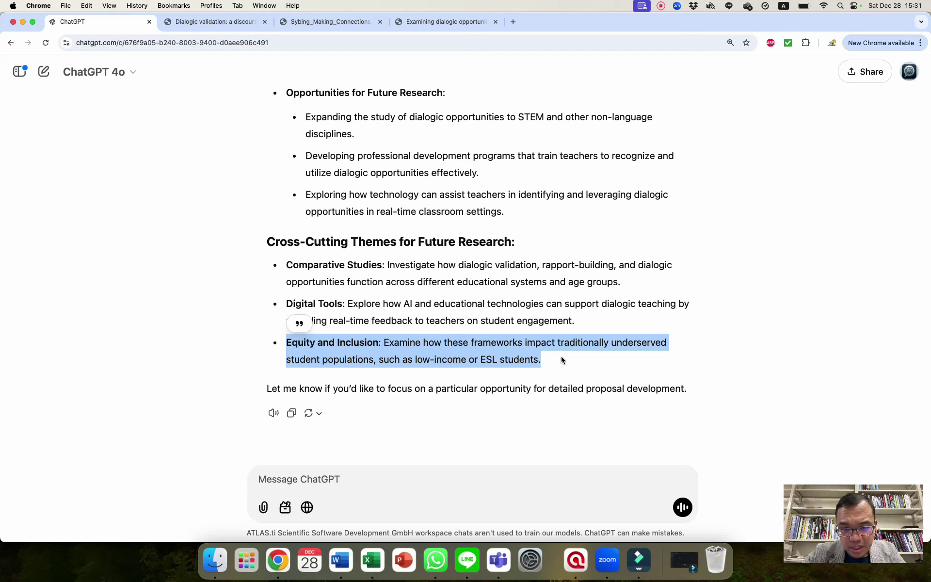
pyautogui.click(530, 383)
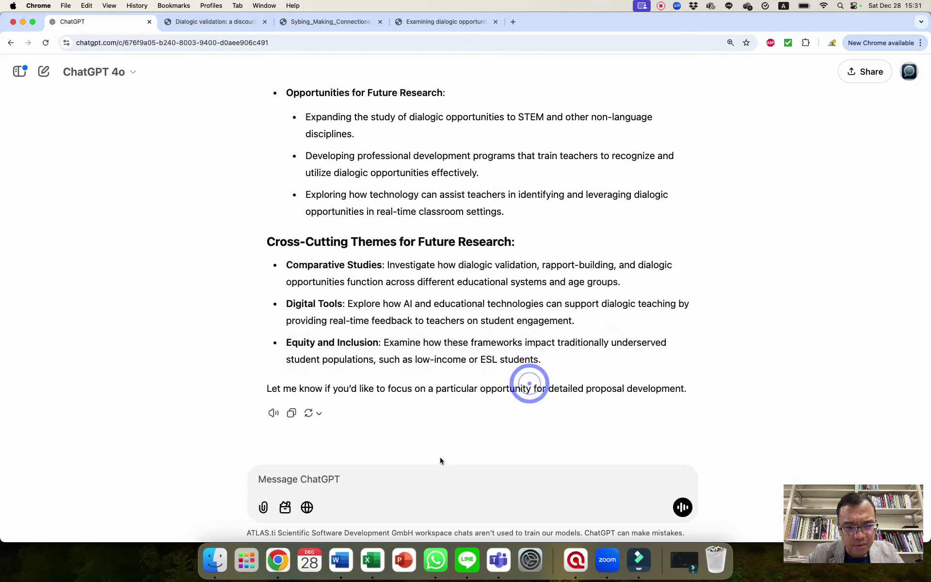
# Begin a follow-up prompt with "Thanks! Let's focus on the equity and inclusion theme.".
pyautogui.click(422, 487)
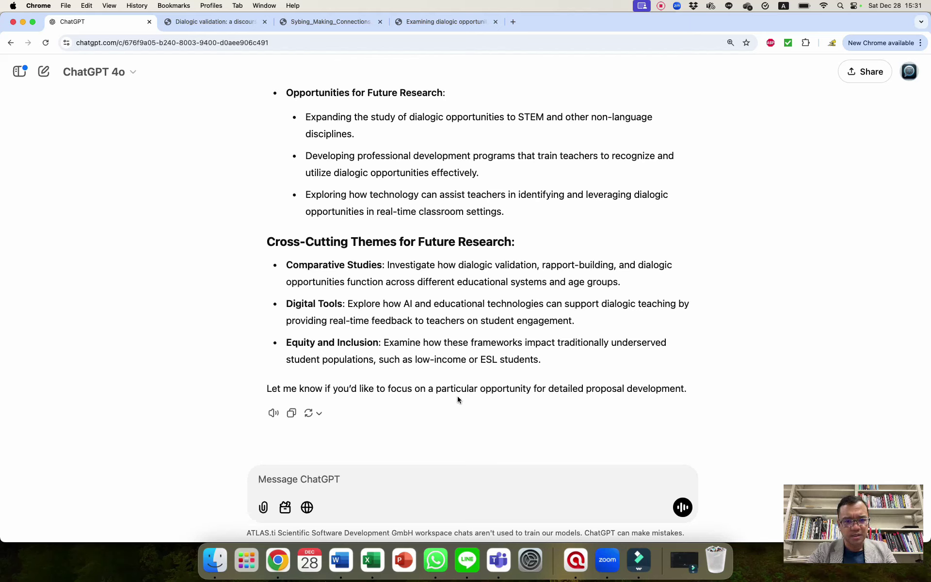
pyautogui.write('Thanks!')
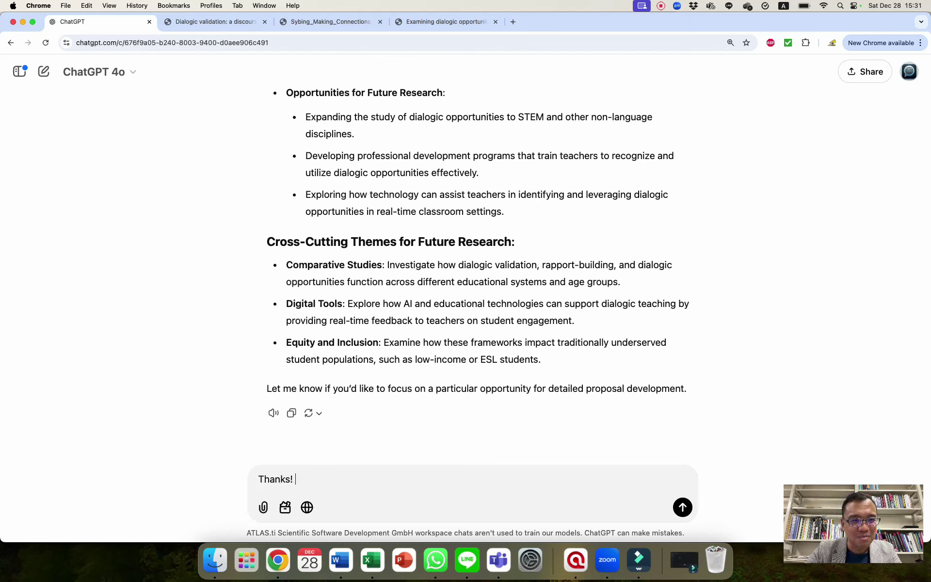
pyautogui.write(' Let')
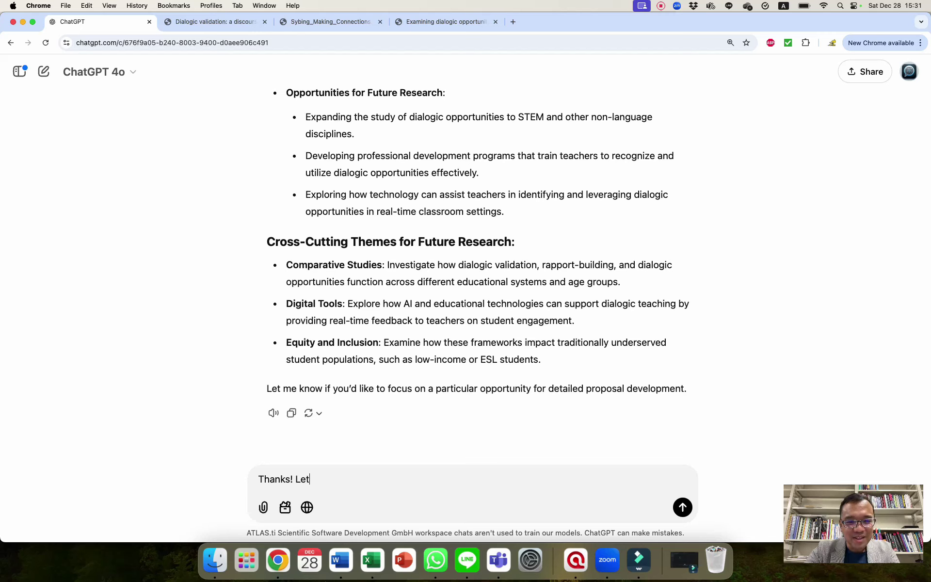
pyautogui.write("'s focus on the ")
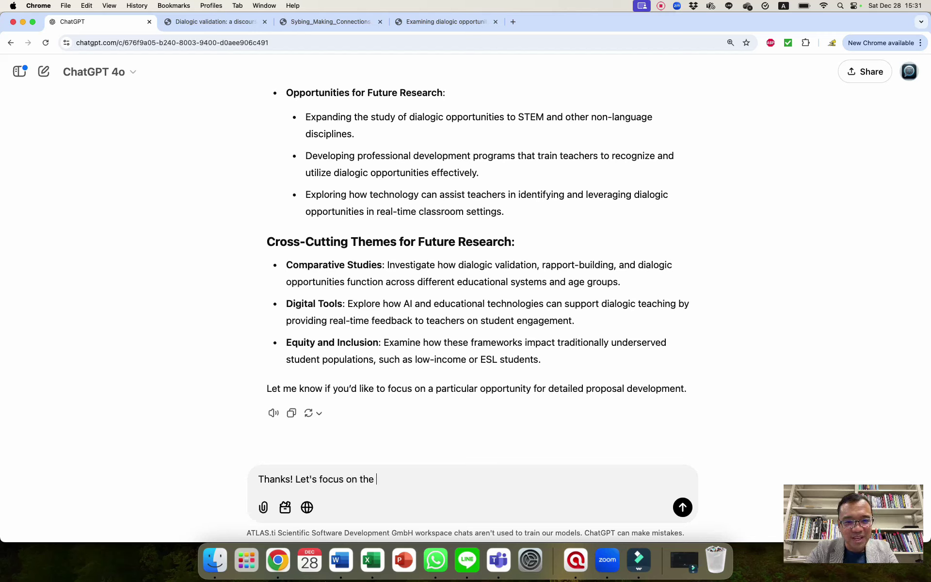
pyautogui.write('equity and inclusion theme.')
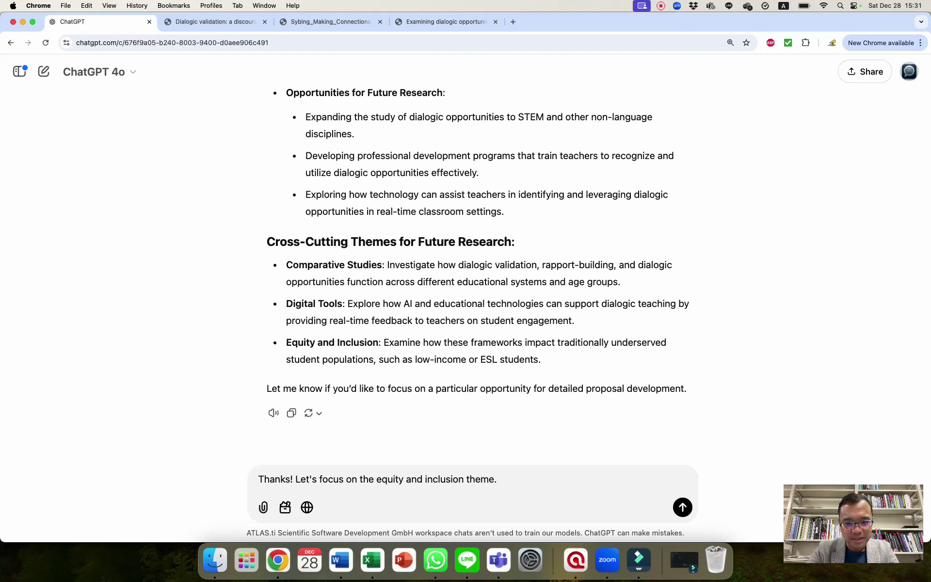
# Complete the prompt with "Propose a research study that might be conducted in a university or college context." and send it.
pyautogui.write(' Propose')
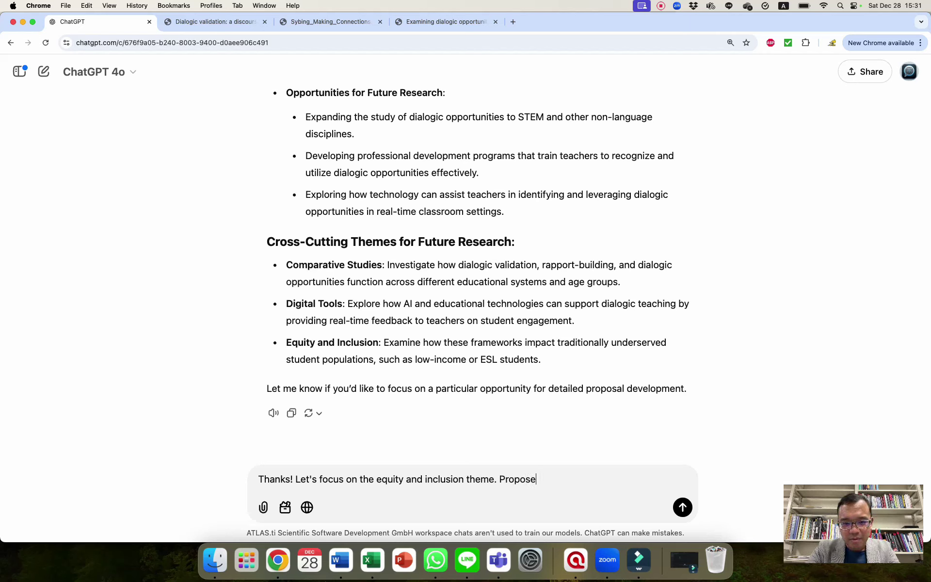
pyautogui.write(' a resear')
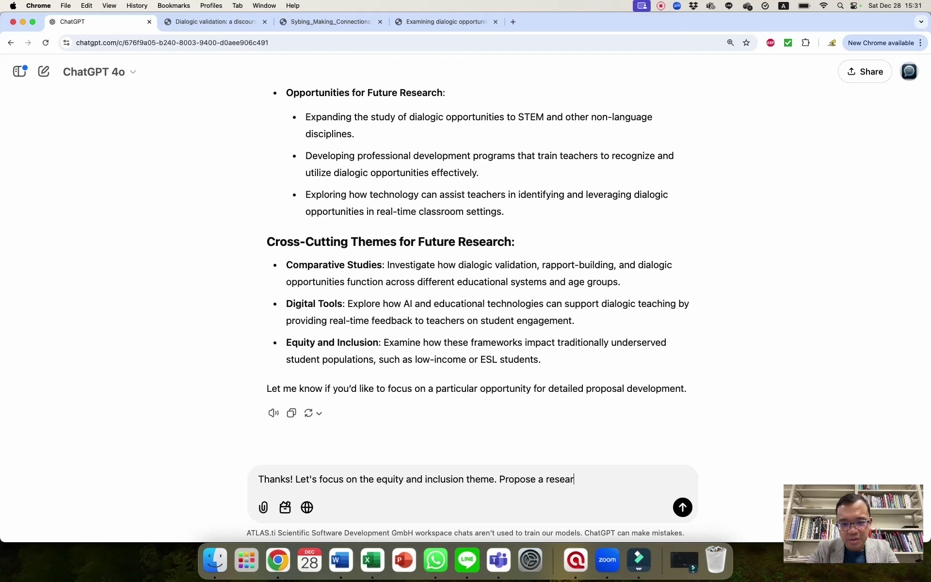
pyautogui.write('ch study tha')
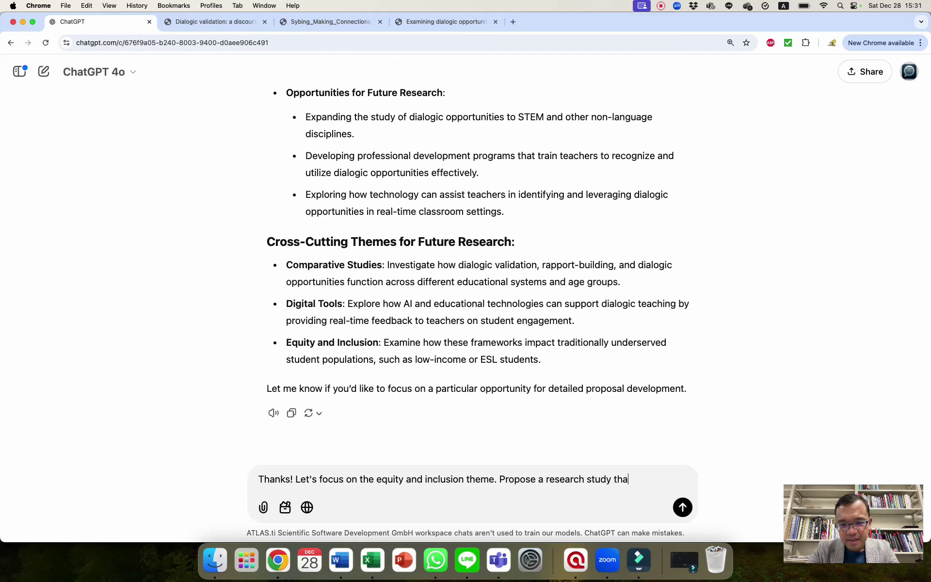
pyautogui.write('t might be conducted')
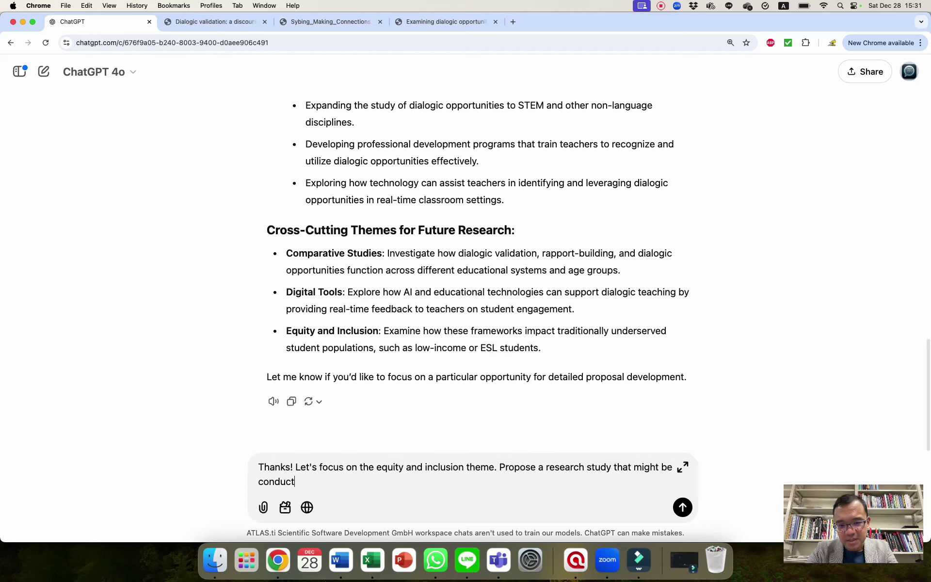
pyautogui.write('in a ')
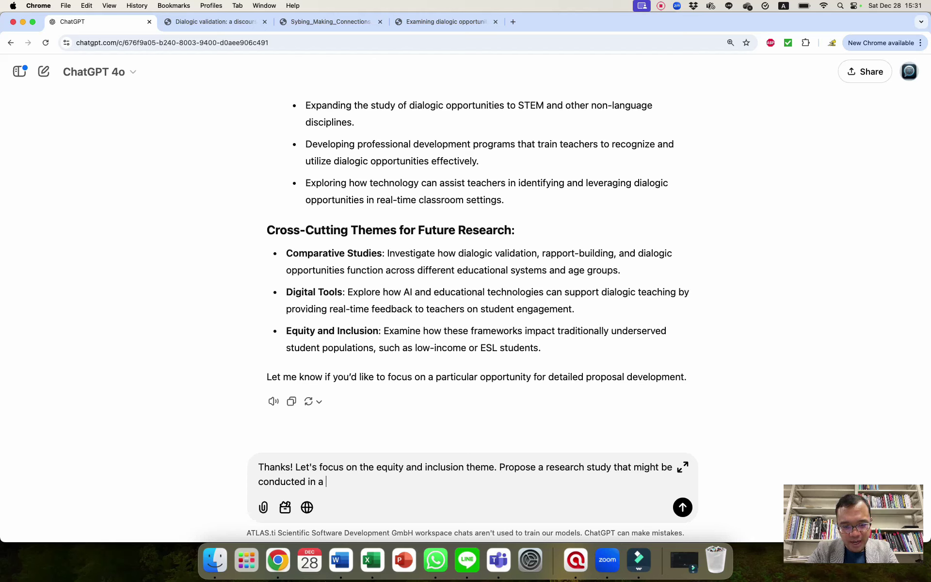
pyautogui.write('university or co')
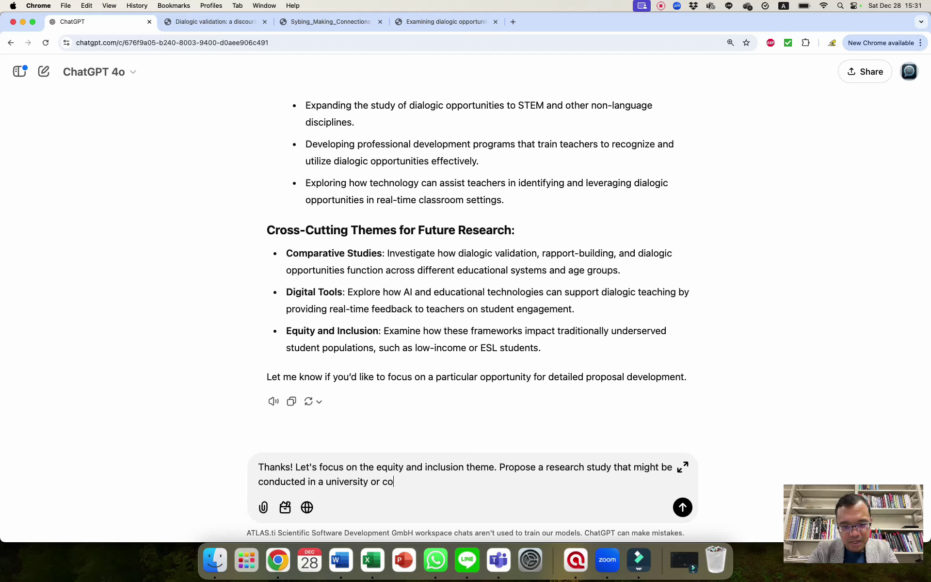
pyautogui.write('llege context.')
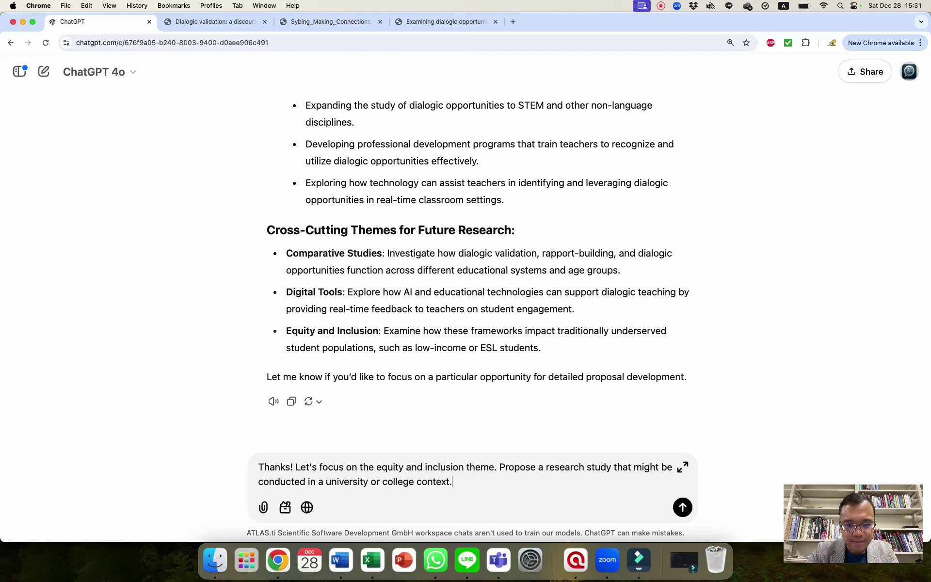
pyautogui.press('Return')
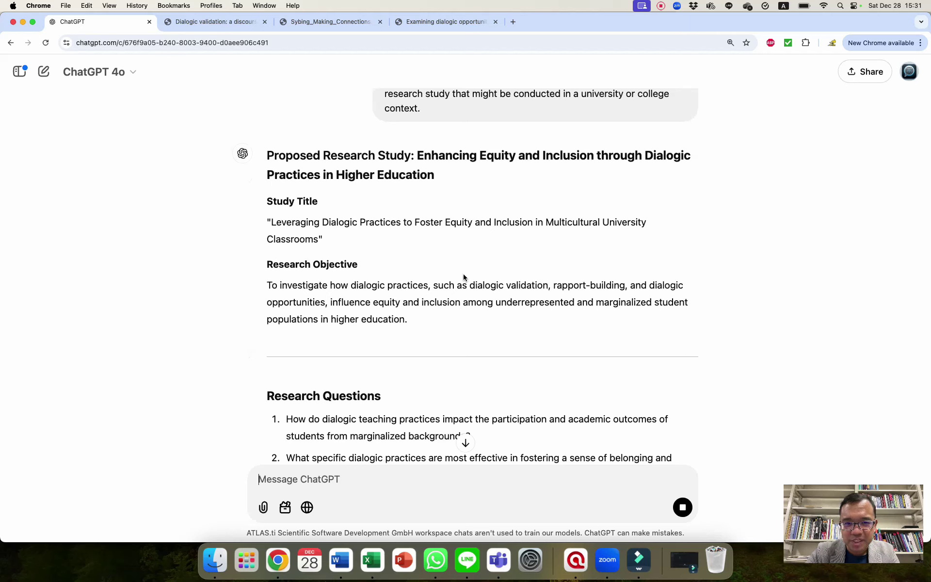
# Examine the proposed study's heading, title and research objective, highlighting the full research objective paragraph.
pyautogui.scroll(1, 499, 175)
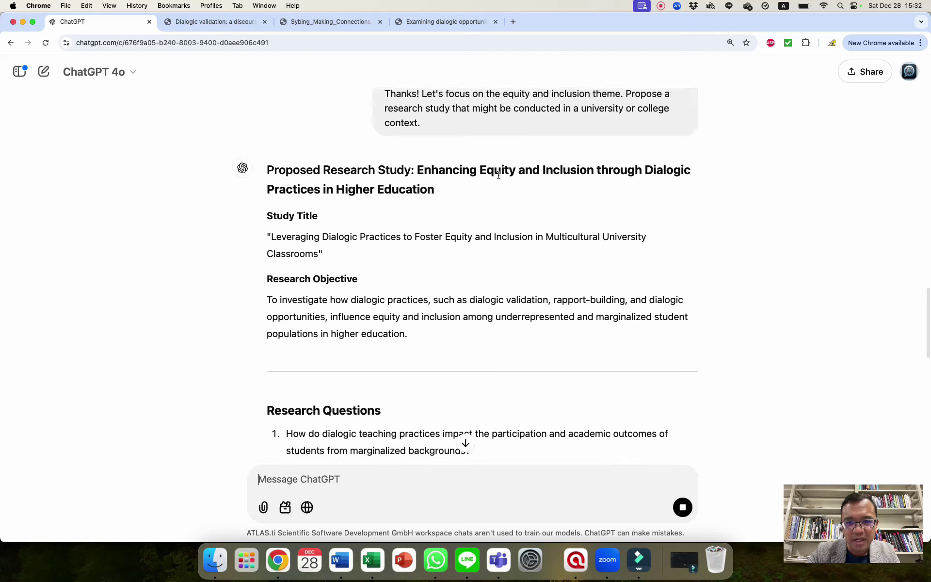
pyautogui.click(455, 188)
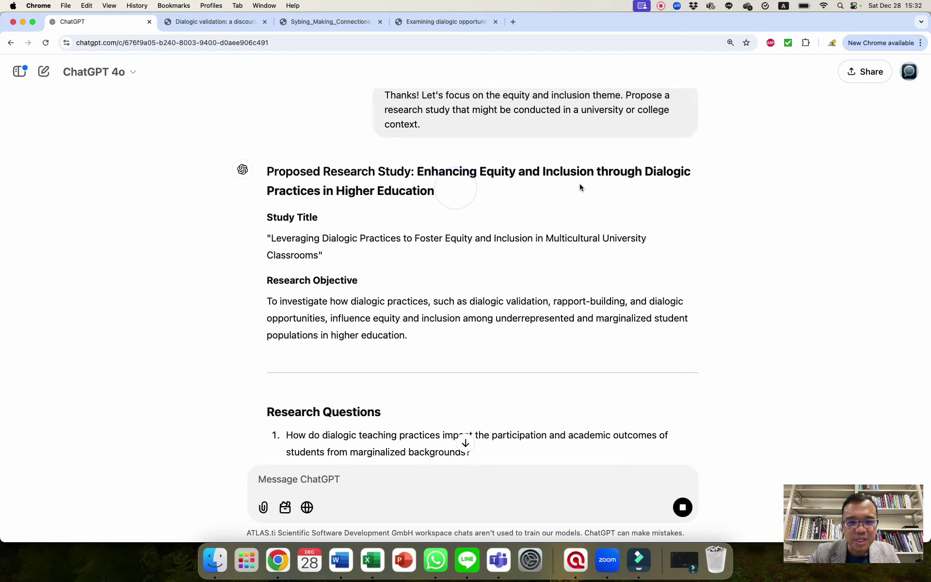
pyautogui.scroll(-4, 505, 291)
pyautogui.scroll(-1, 505, 293)
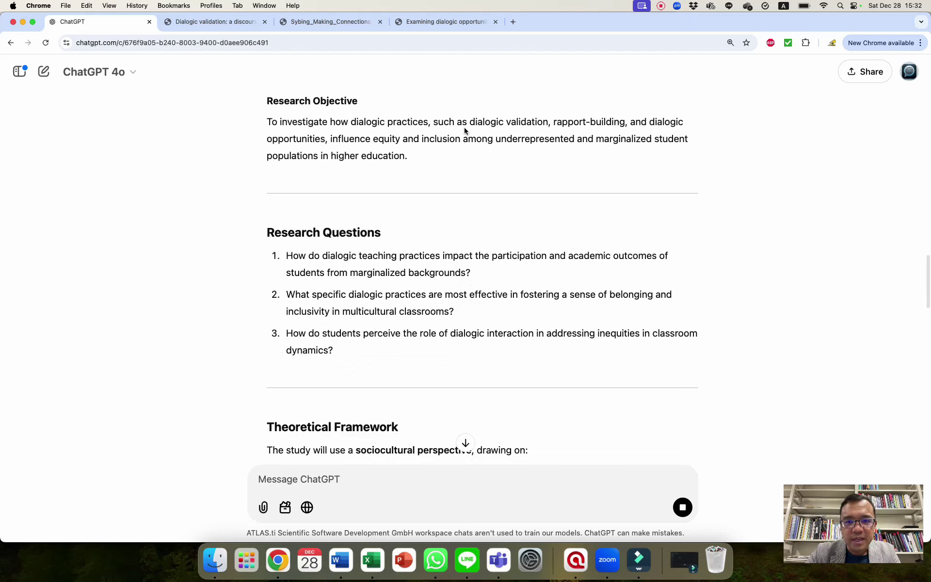
pyautogui.moveTo(436, 158); pyautogui.dragTo(261, 117)
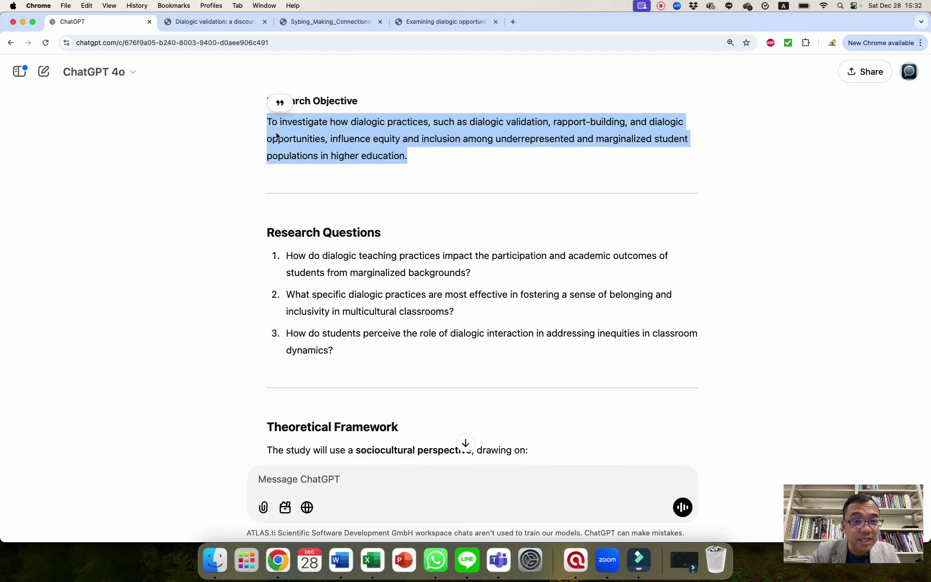
pyautogui.click(382, 177)
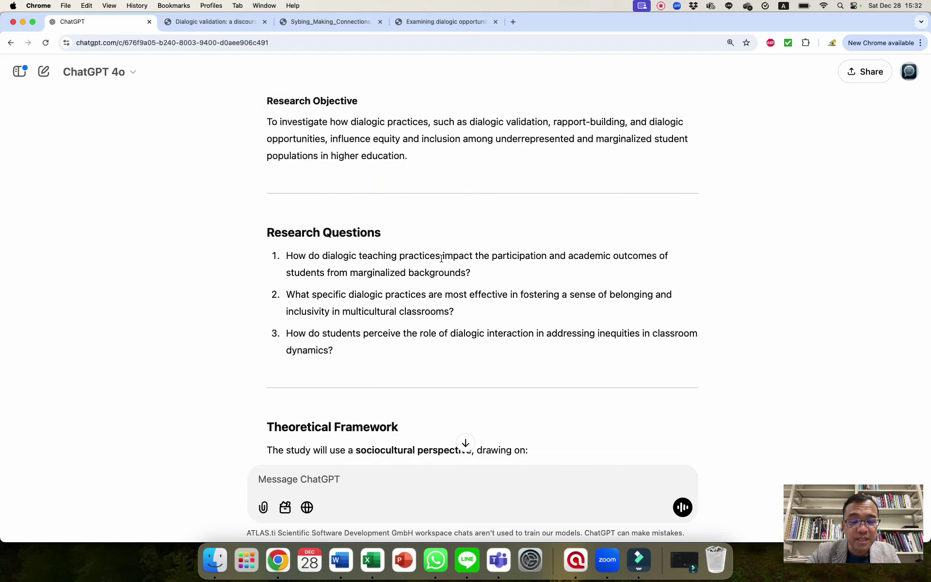
# Examine the proposed study's research questions, highlighting "students from marginalized backgrounds?" in the first question.
pyautogui.scroll(-5, 488, 302)
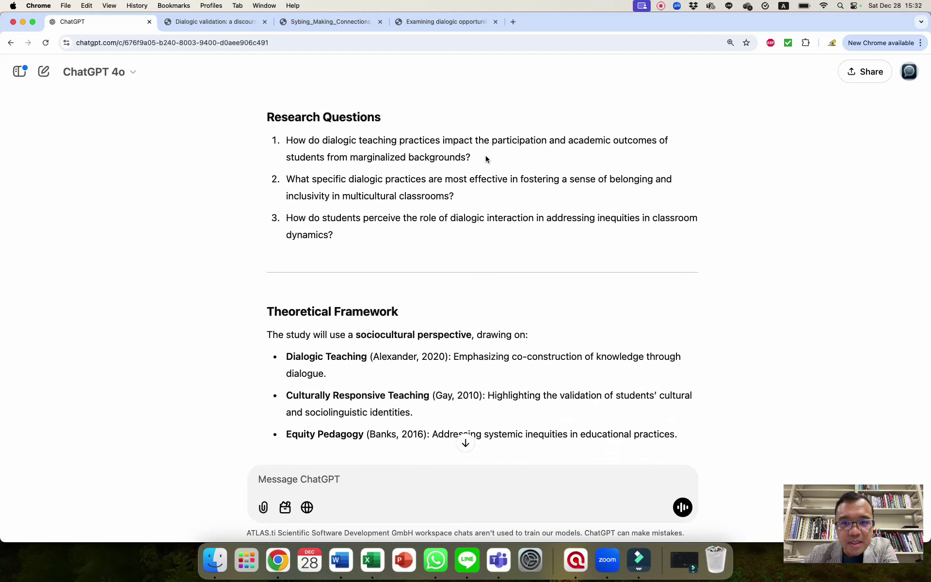
pyautogui.moveTo(485, 155); pyautogui.dragTo(261, 150)
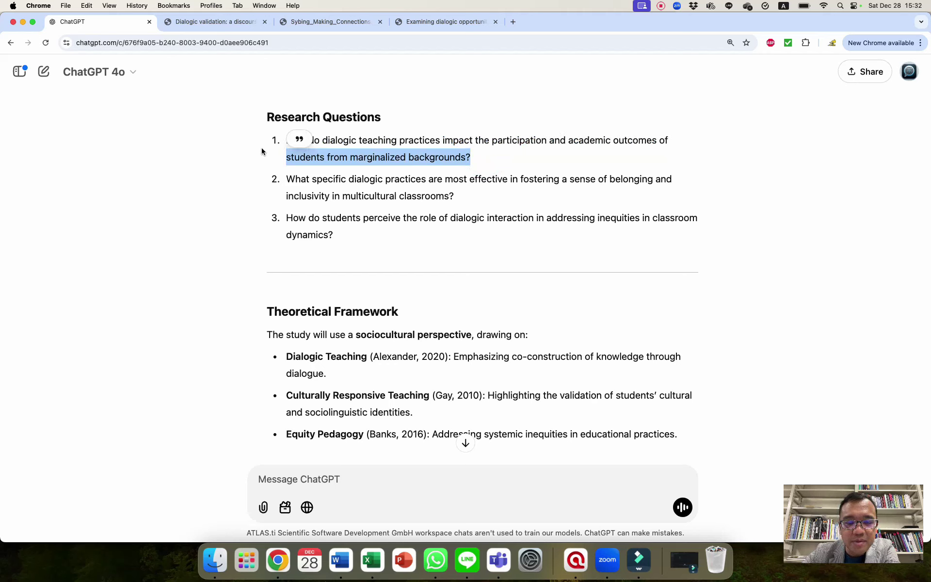
pyautogui.click(261, 151)
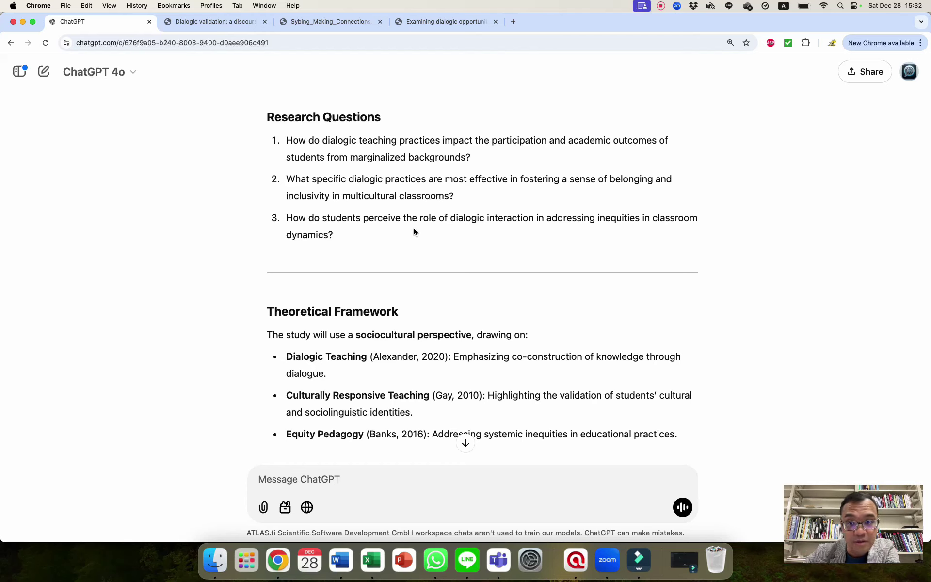
# Examine the theoretical framework, study design and participants, highlighting "different disciplines (e.g., humanities, STEM)" in the participants section.
pyautogui.scroll(-5, 414, 232)
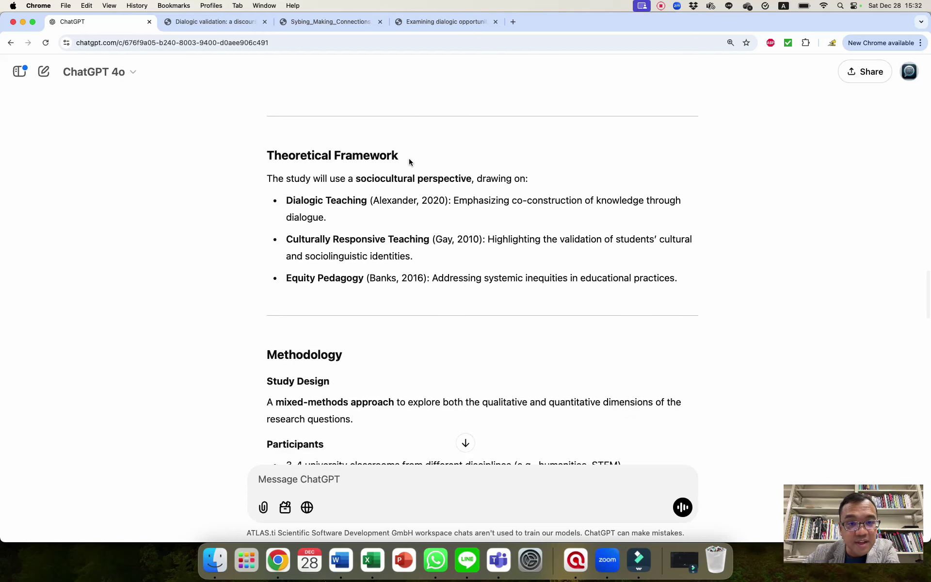
pyautogui.scroll(-4, 391, 334)
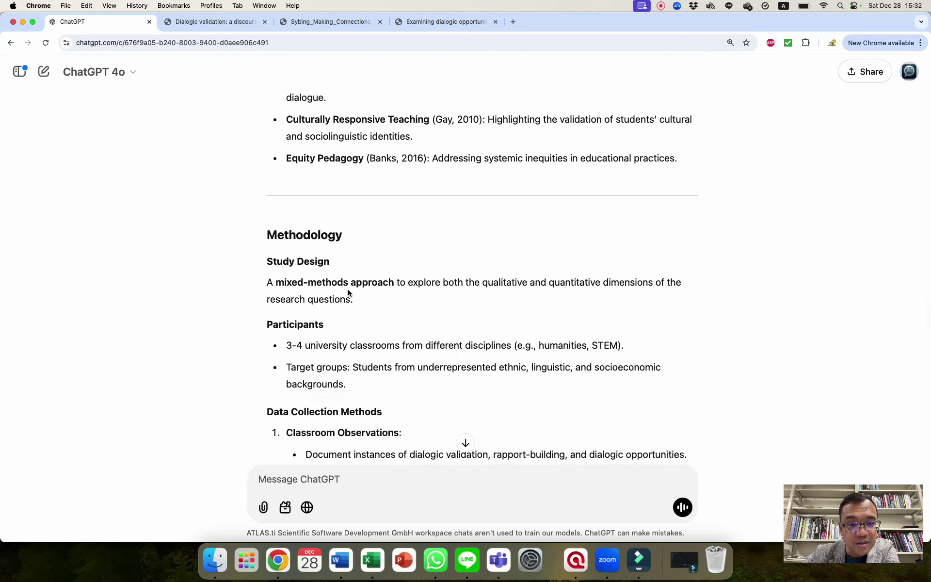
pyautogui.scroll(-3, 372, 301)
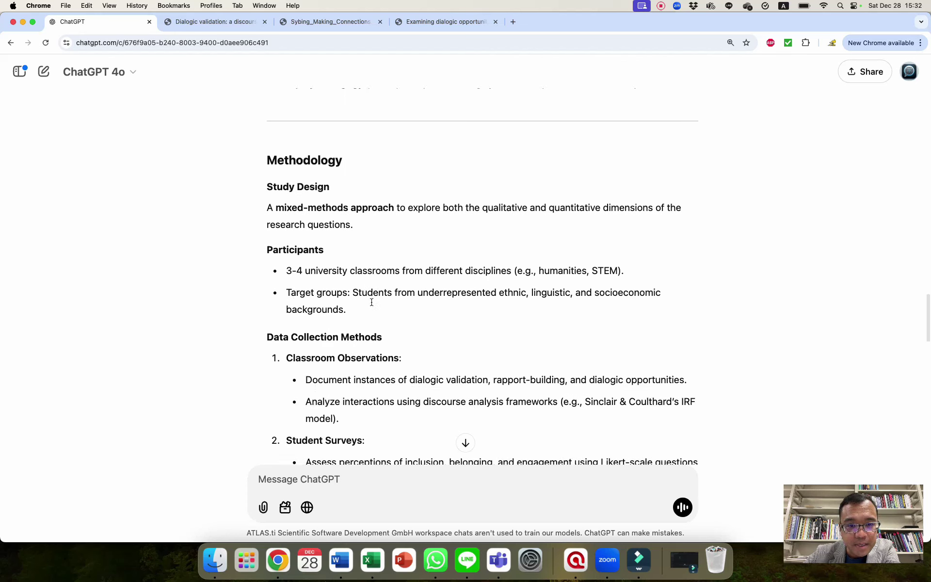
pyautogui.scroll(-5, 371, 302)
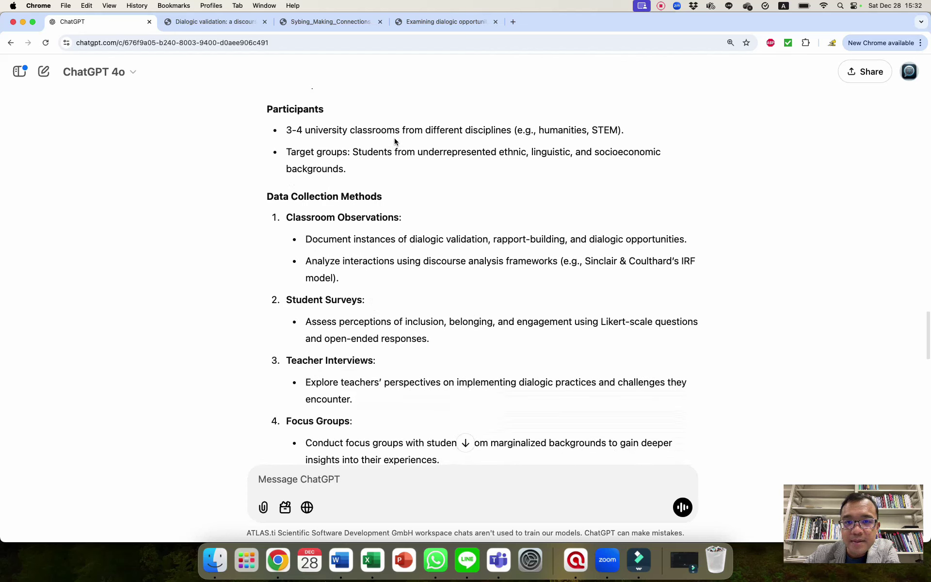
pyautogui.doubleClick(445, 130)
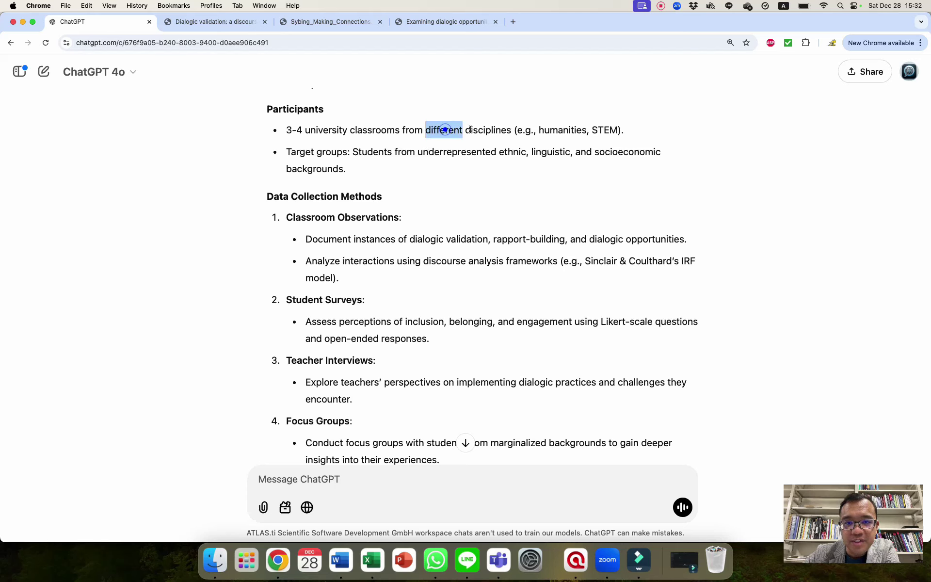
pyautogui.moveTo(471, 130); pyautogui.dragTo(621, 134)
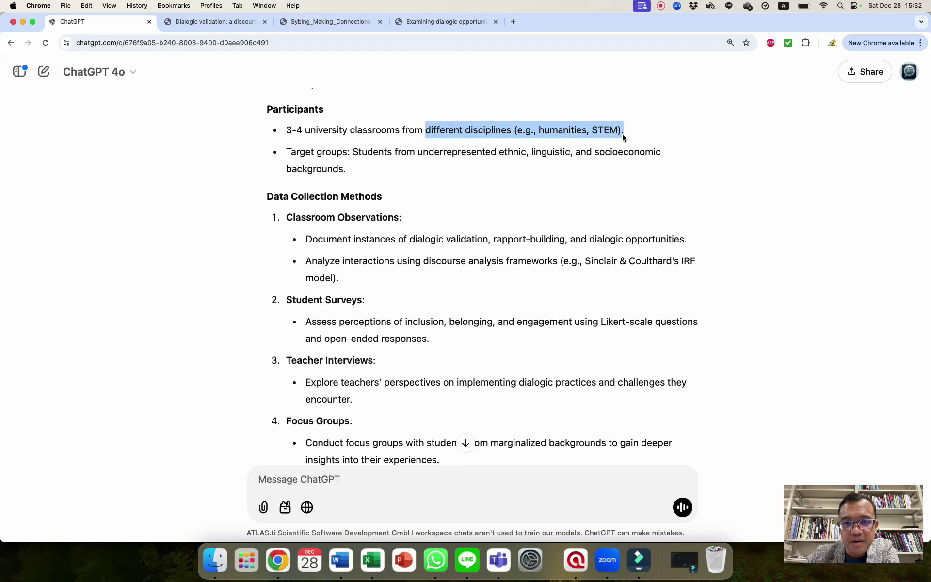
pyautogui.click(603, 155)
pyautogui.scroll(-1, 487, 177)
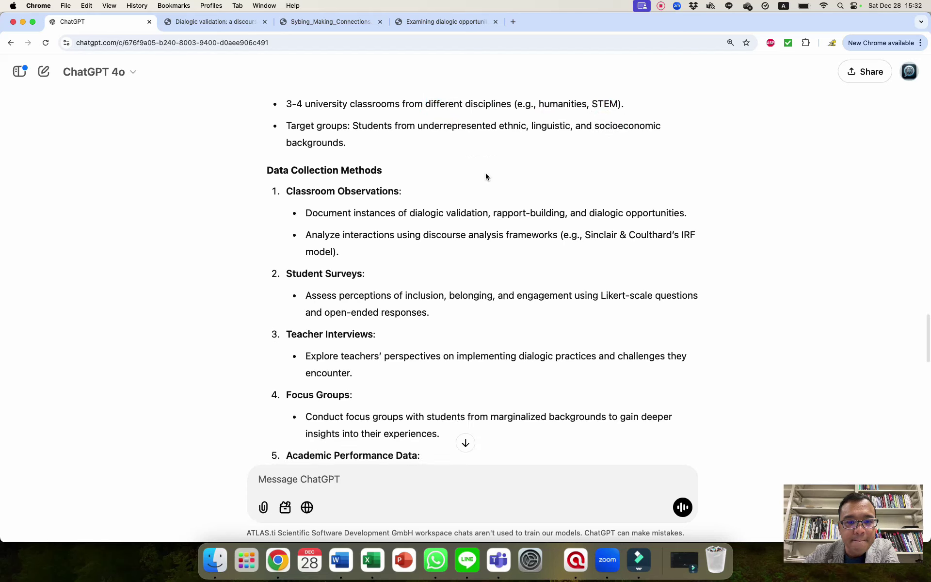
# Examine the data collection methods, highlighting Classroom Observations, Student Surveys and Teacher Interviews, and continue to the end of the proposal.
pyautogui.tripleClick(373, 191)
pyautogui.tripleClick(333, 273)
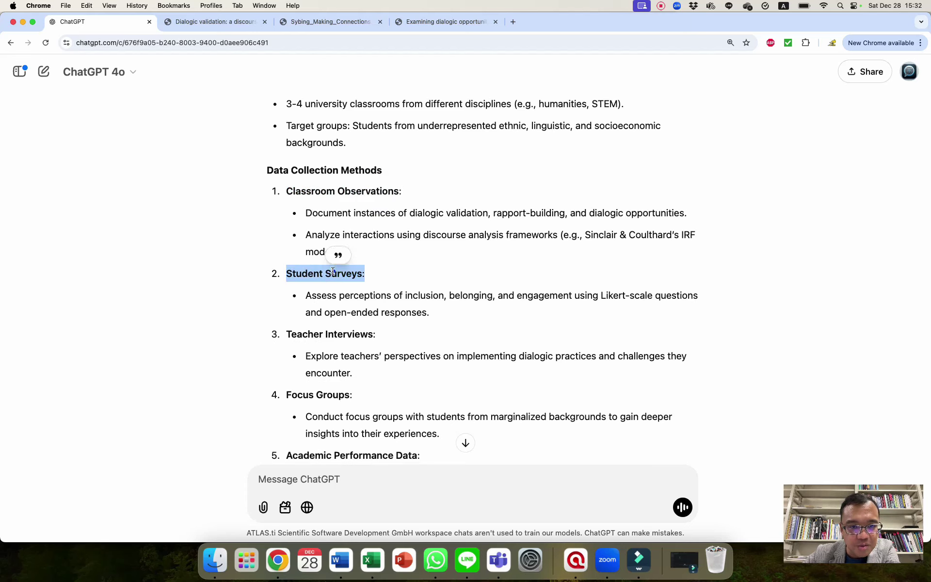
pyautogui.tripleClick(334, 334)
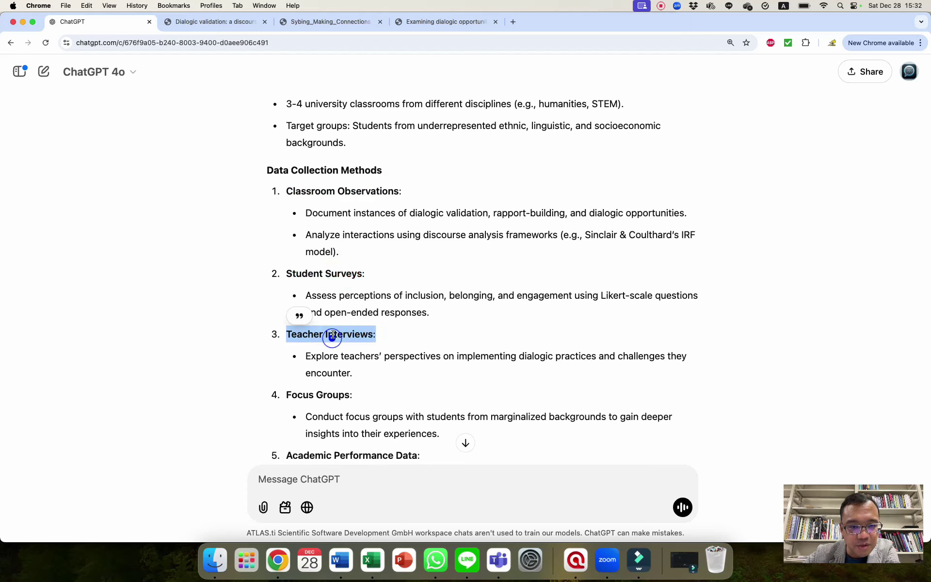
pyautogui.click(354, 399)
pyautogui.scroll(-1, 355, 401)
pyautogui.scroll(-3, 355, 401)
pyautogui.scroll(2, 354, 400)
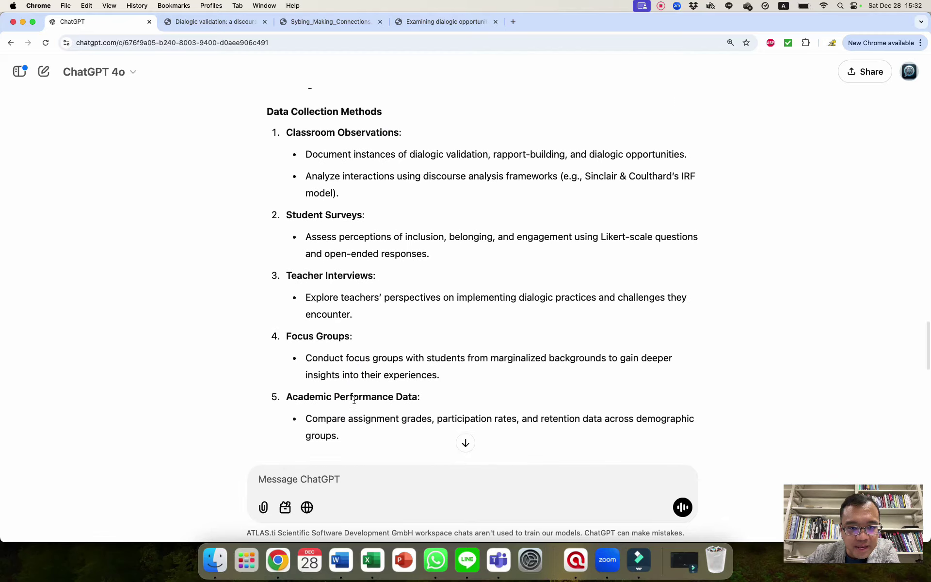
pyautogui.scroll(-1, 354, 400)
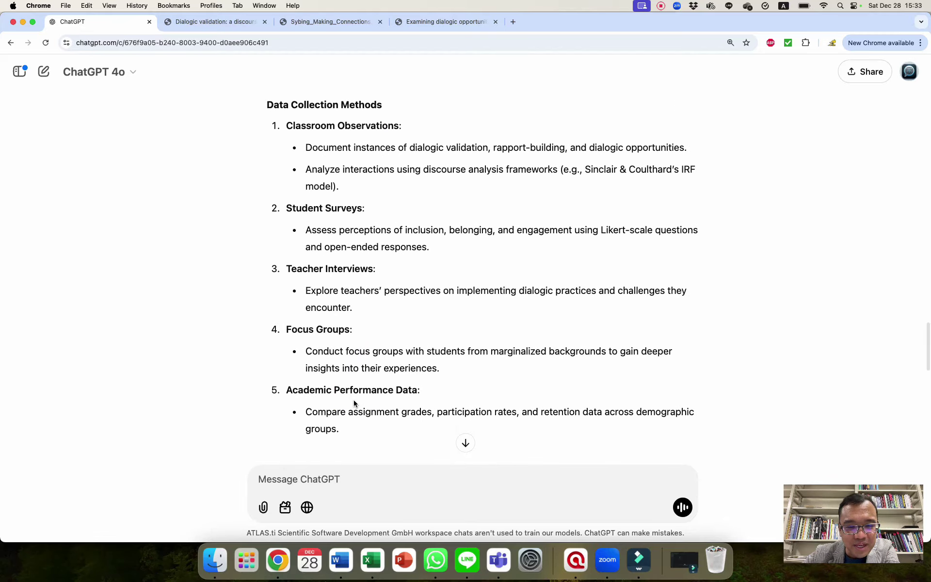
pyautogui.scroll(-10, 354, 403)
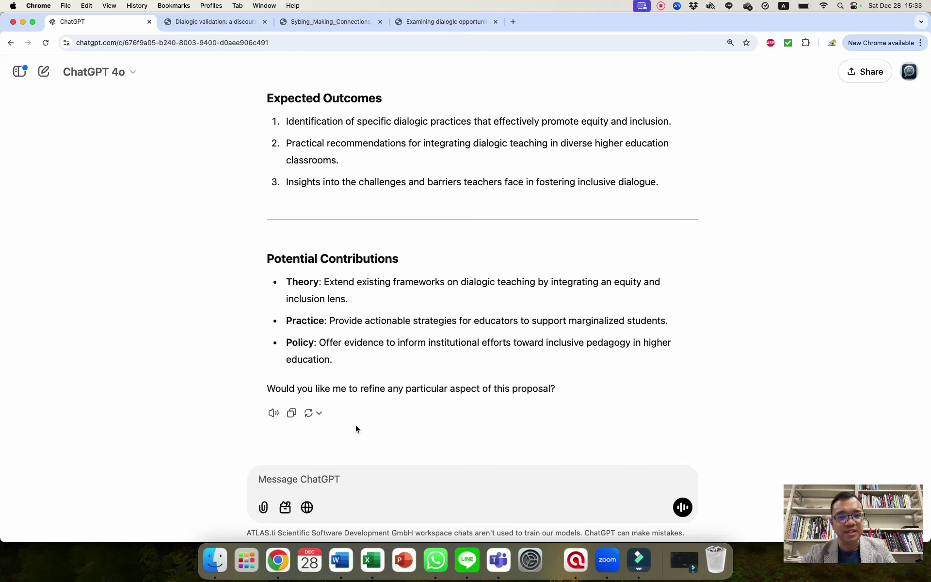
# Send the prompt "Adjust this proposal so that it is feasible for doctoral students in the social sciences to do within a reasonable amount of time.".
pyautogui.click(361, 489)
pyautogui.write('Adjust this ')
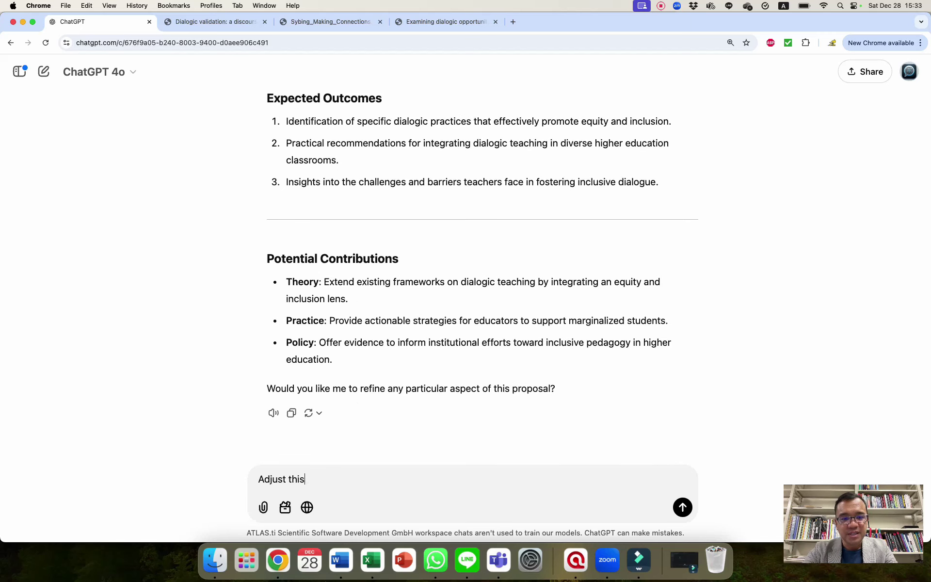
pyautogui.write('proposal')
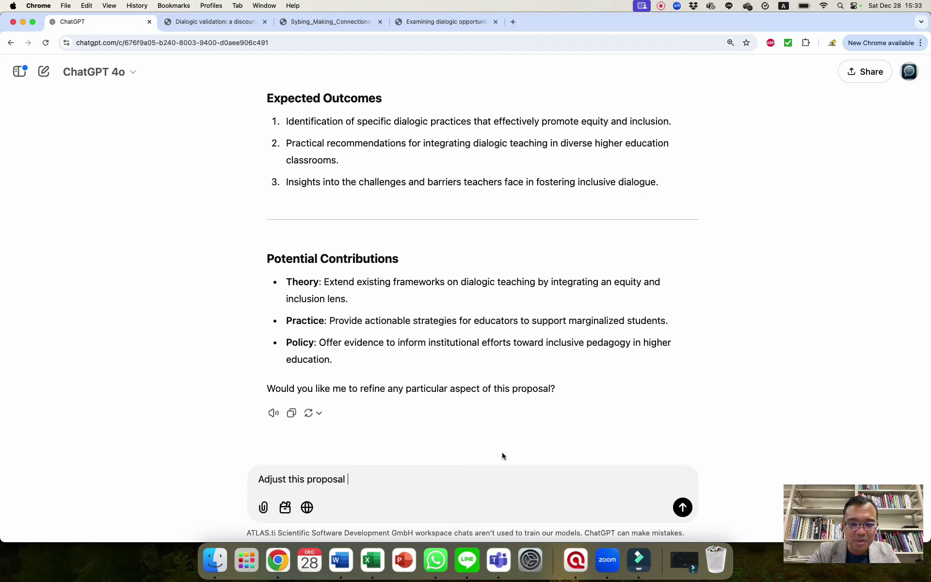
pyautogui.write('so that it is feas')
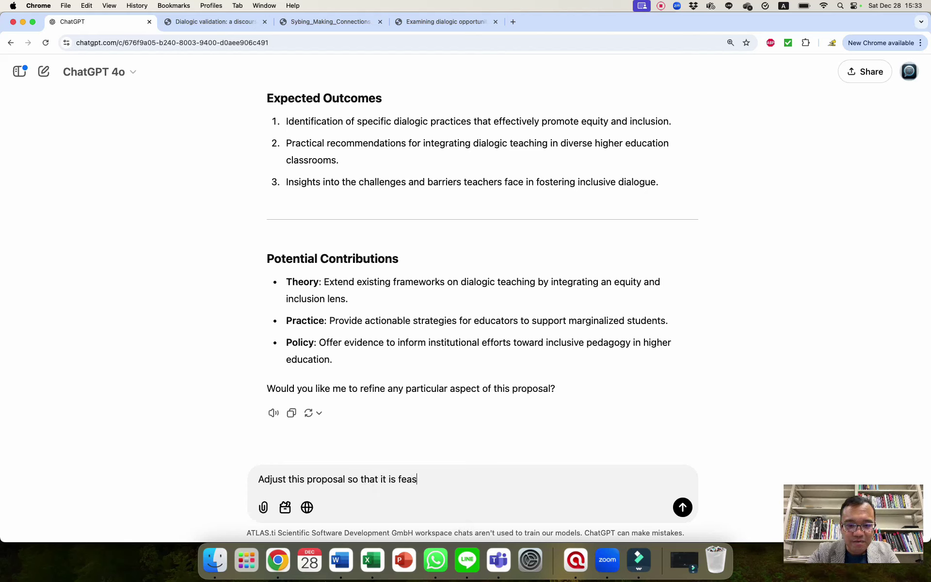
pyautogui.write('ible for doc')
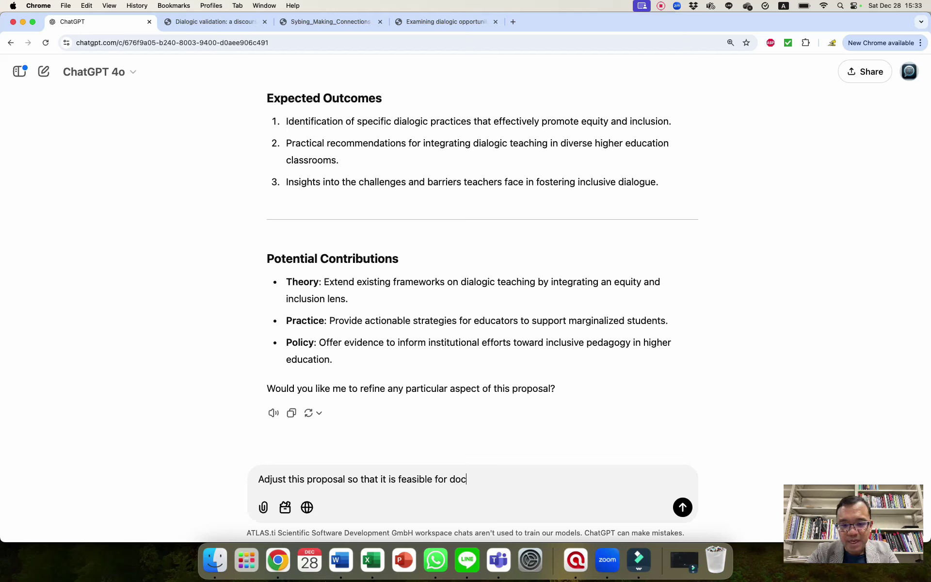
pyautogui.write('toral students in t')
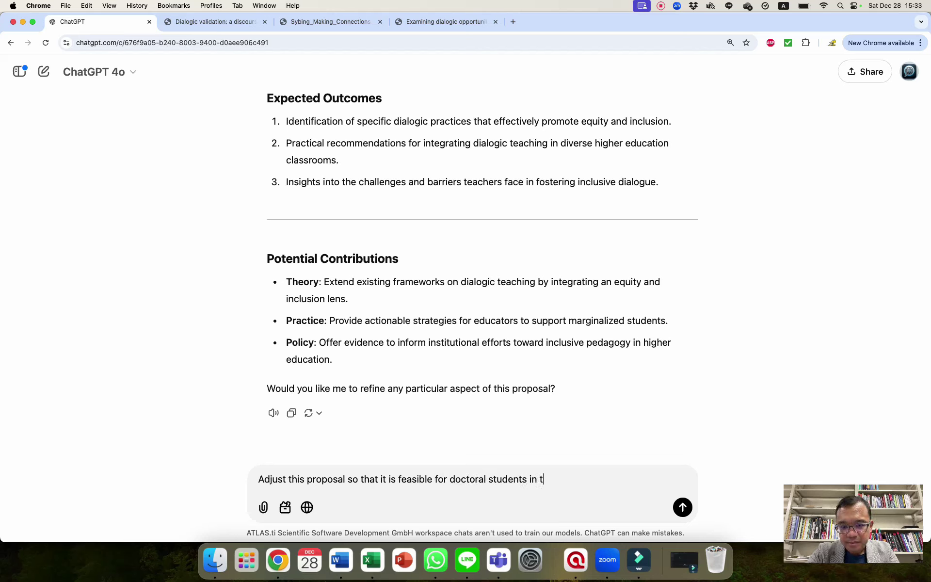
pyautogui.write('he social scien')
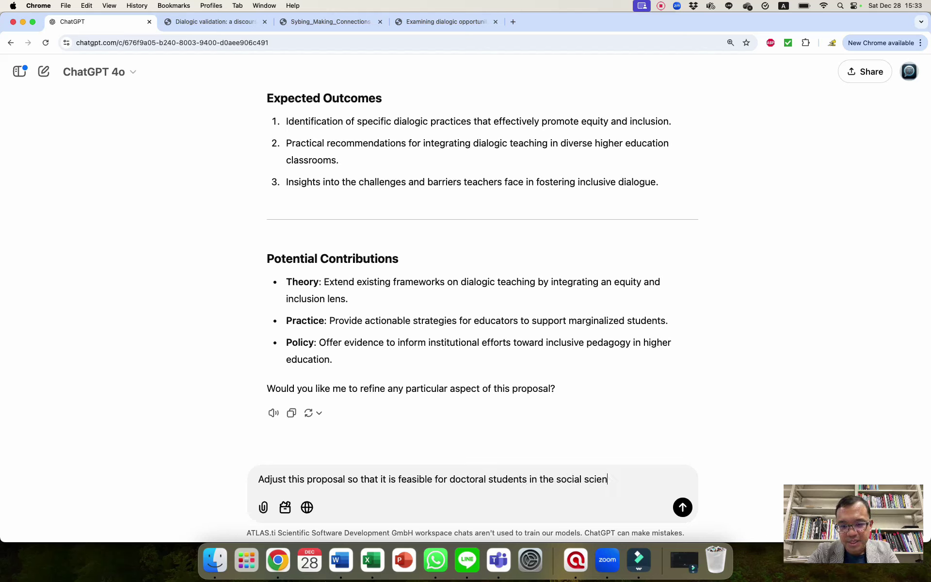
pyautogui.write('ces to do ')
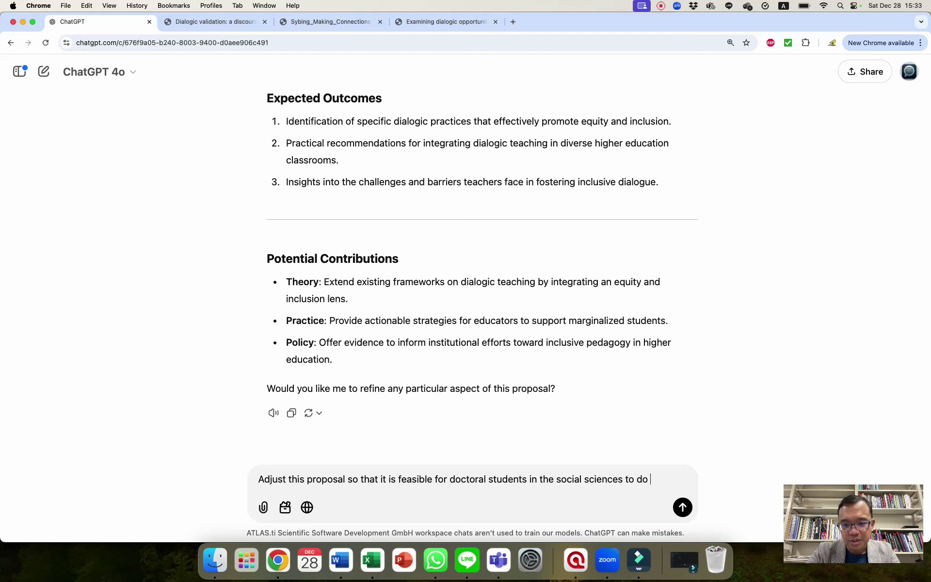
pyautogui.write('within a reasonable amount of time.')
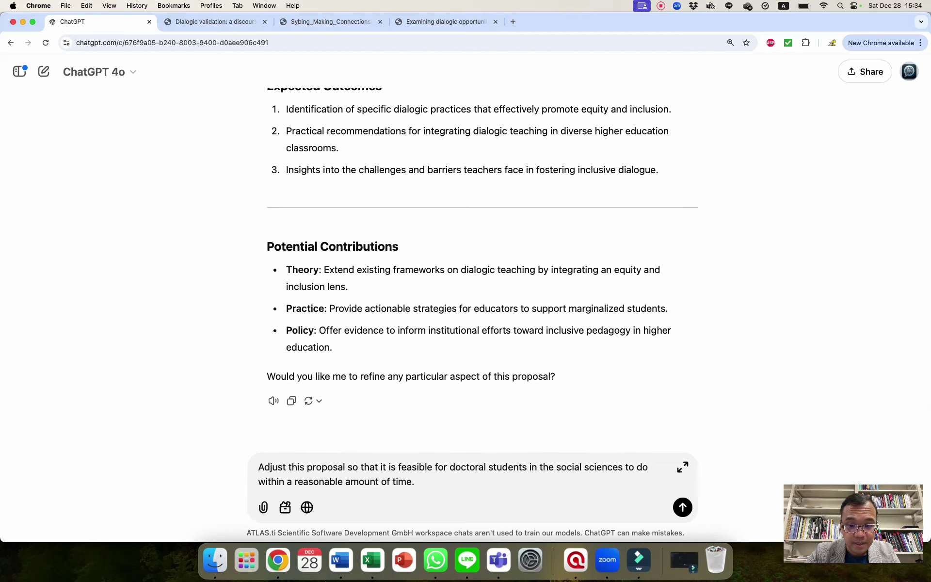
pyautogui.press('Return')
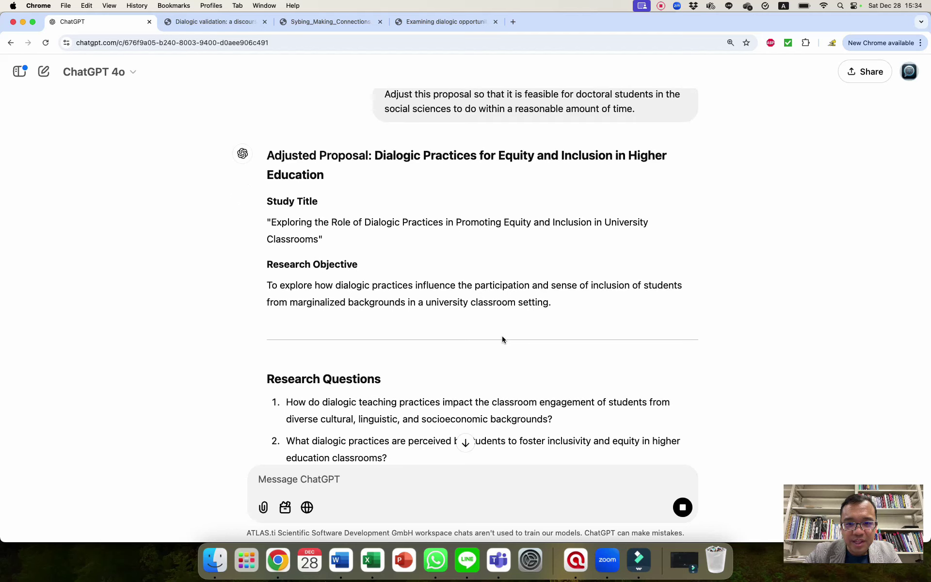
# Examine the adjusted proposal's heading, title and research objective against the sent prompt, highlighting "Adjusted Proposal" in the heading.
pyautogui.scroll(2, 503, 339)
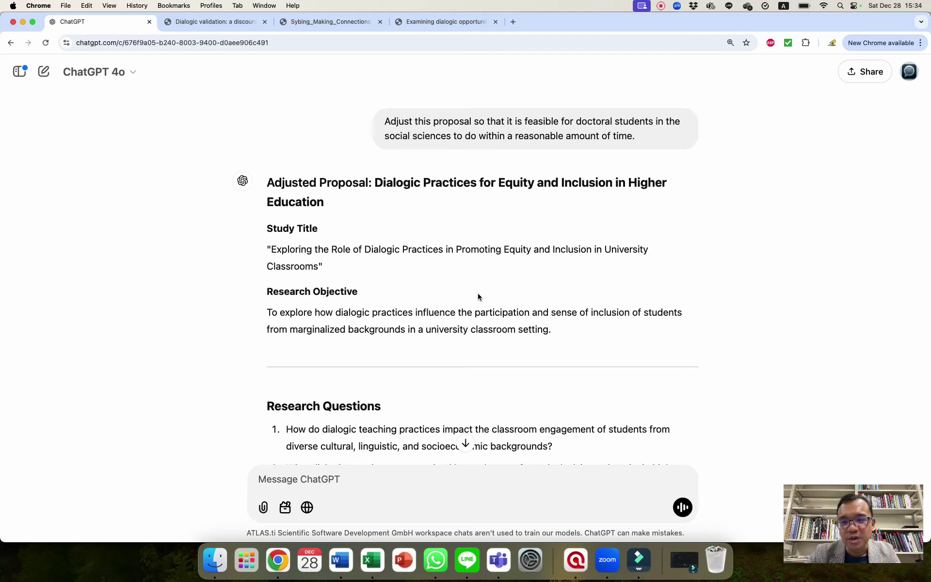
pyautogui.moveTo(396, 121); pyautogui.dragTo(446, 121)
pyautogui.click(427, 165)
pyautogui.moveTo(292, 182); pyautogui.dragTo(371, 180)
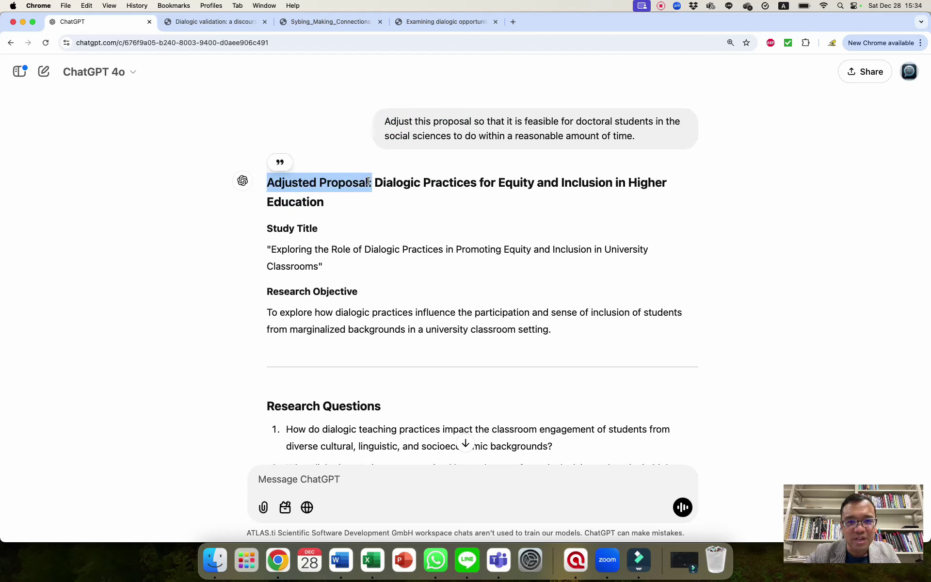
pyautogui.click(400, 233)
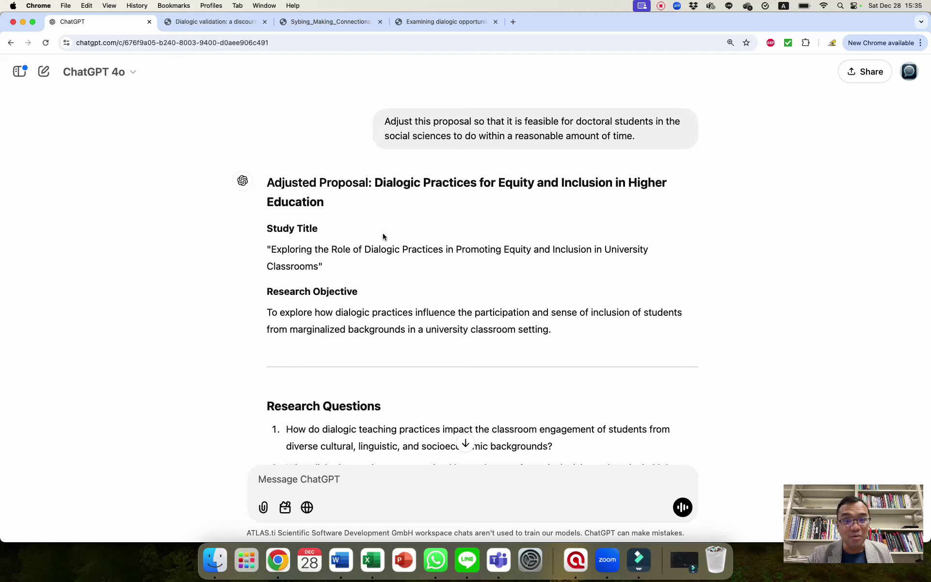
pyautogui.scroll(-1, 400, 320)
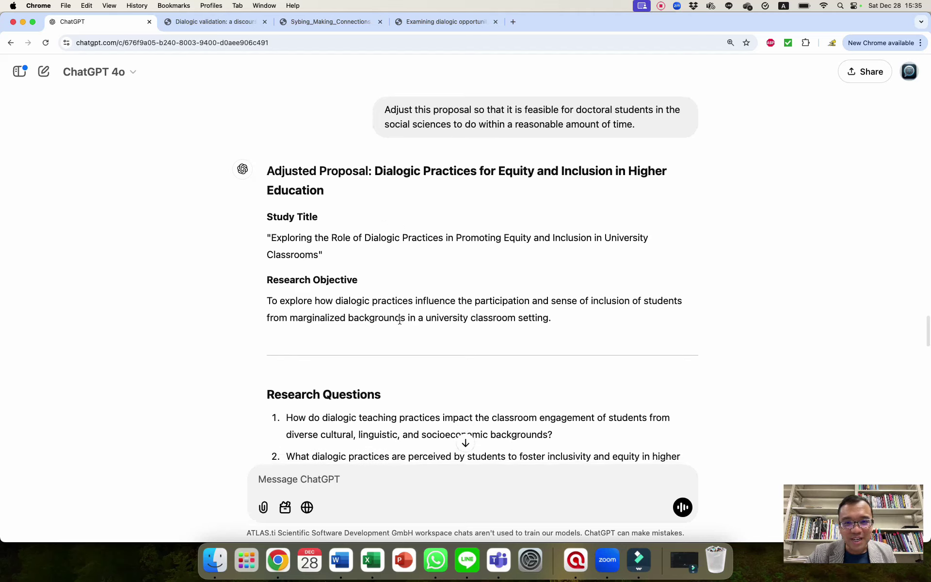
pyautogui.doubleClick(291, 166)
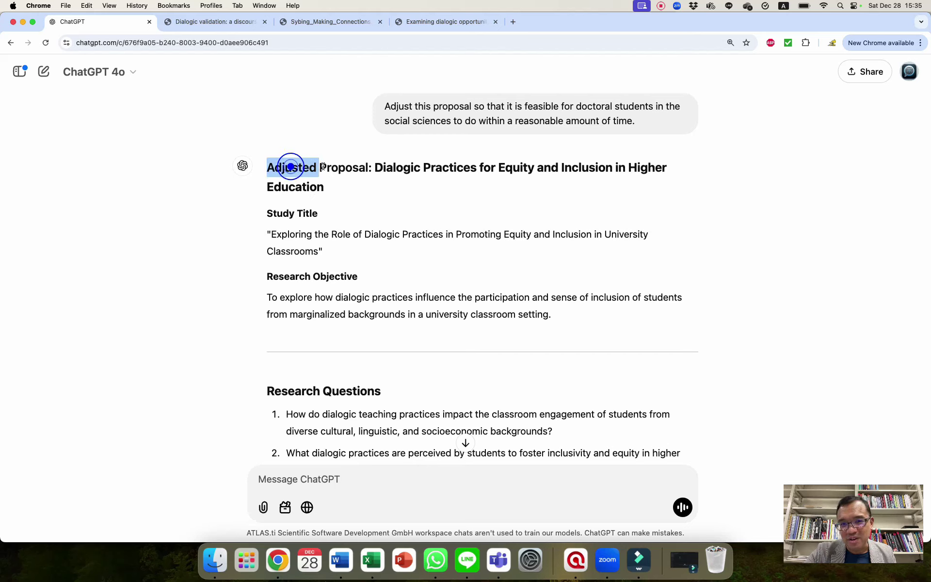
pyautogui.moveTo(323, 167); pyautogui.dragTo(367, 167)
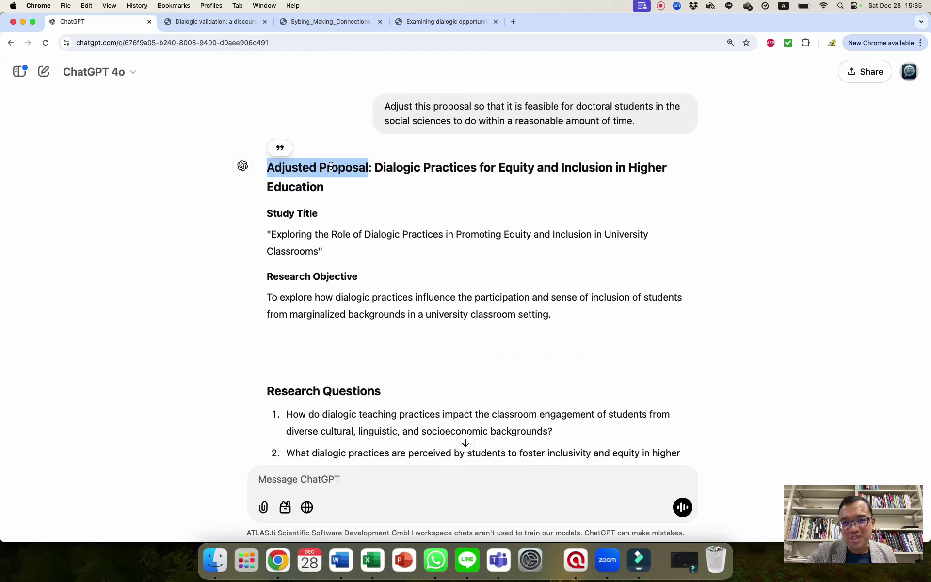
# Examine the adjusted proposal's scope, study design and participants, highlighting the Scope and Feasibility paragraph.
pyautogui.click(394, 321)
pyautogui.scroll(-3, 394, 321)
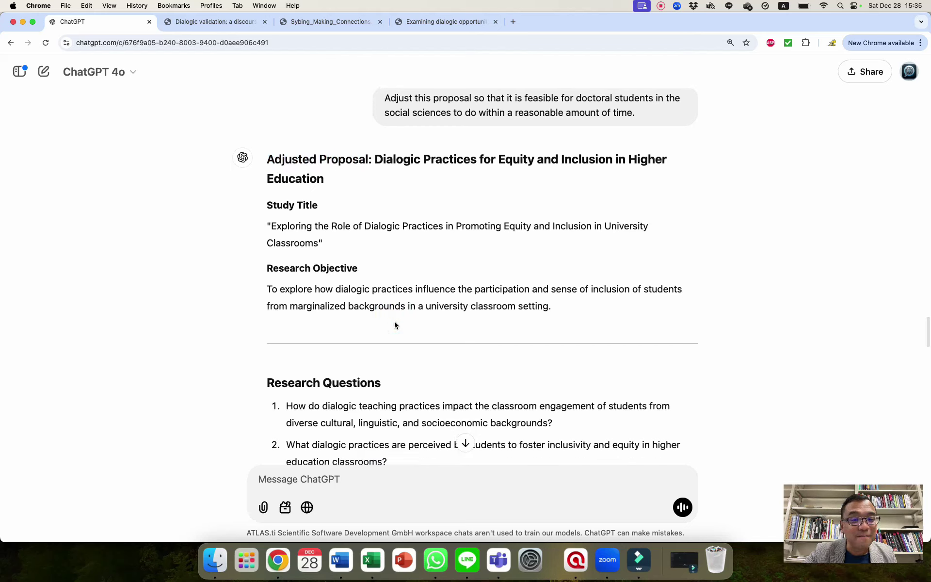
pyautogui.scroll(-10, 394, 323)
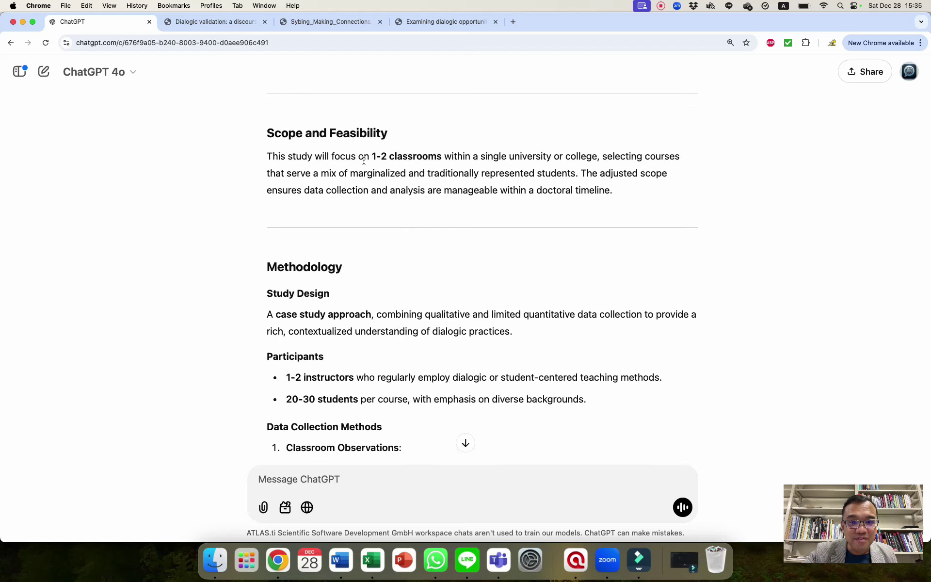
pyautogui.moveTo(364, 207); pyautogui.dragTo(453, 141)
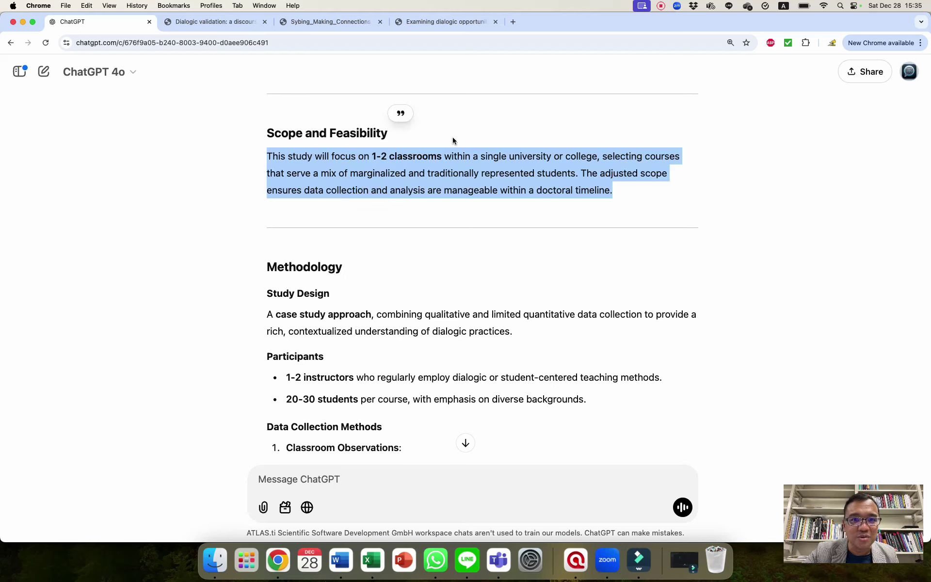
pyautogui.click(453, 140)
pyautogui.scroll(-3, 470, 327)
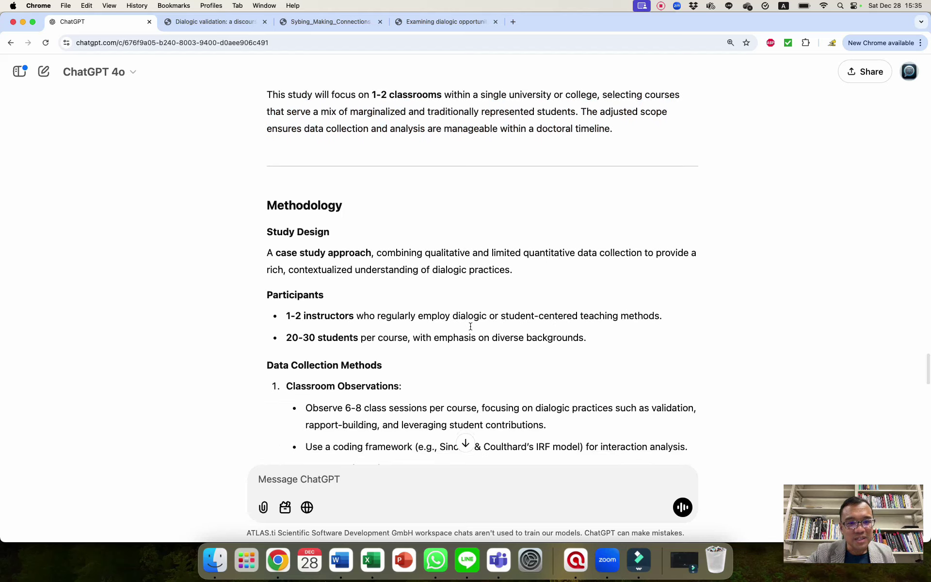
pyautogui.scroll(-1, 470, 330)
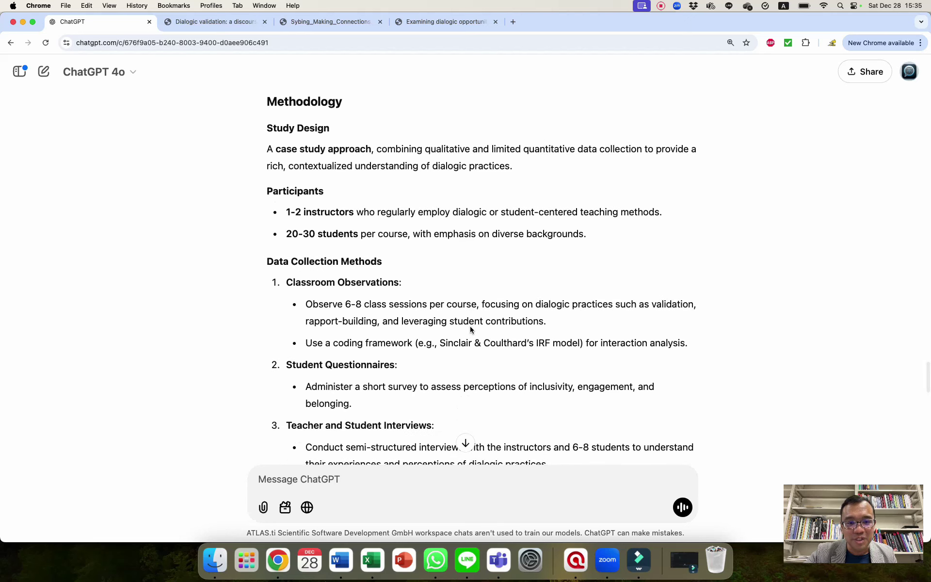
pyautogui.scroll(3, 470, 330)
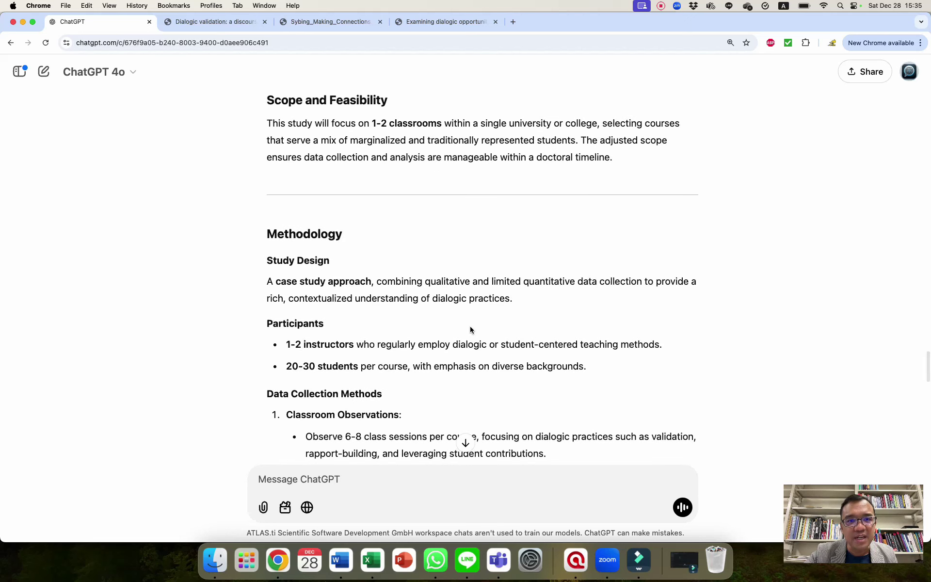
# Examine the three-semester timeline and the data analysis section of the adjusted proposal, highlighting the Semester 1 to Semester 3 entries.
pyautogui.scroll(-8, 470, 330)
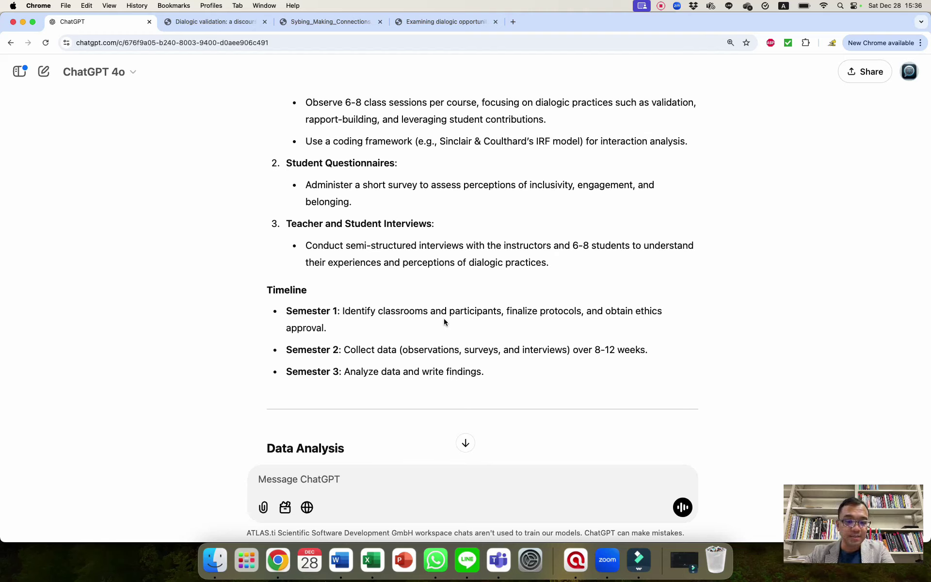
pyautogui.moveTo(482, 369); pyautogui.dragTo(491, 306)
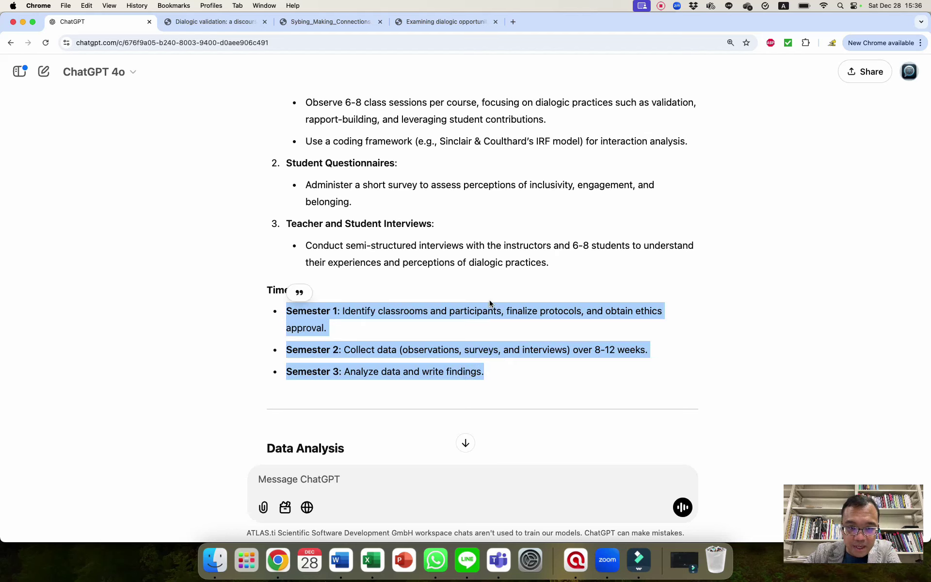
pyautogui.click(482, 340)
pyautogui.scroll(-4, 481, 342)
pyautogui.scroll(-4, 482, 343)
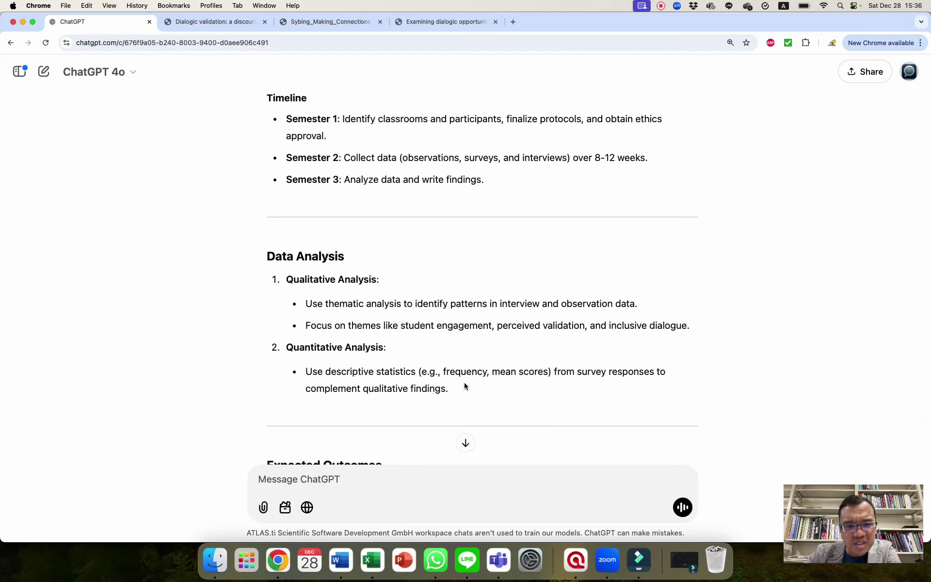
pyautogui.scroll(-5, 466, 402)
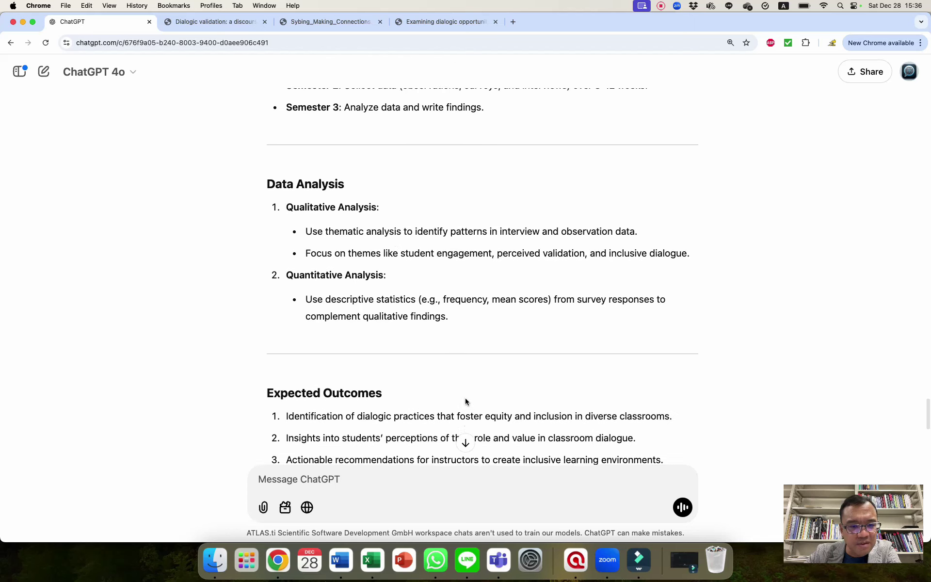
pyautogui.scroll(-3, 466, 402)
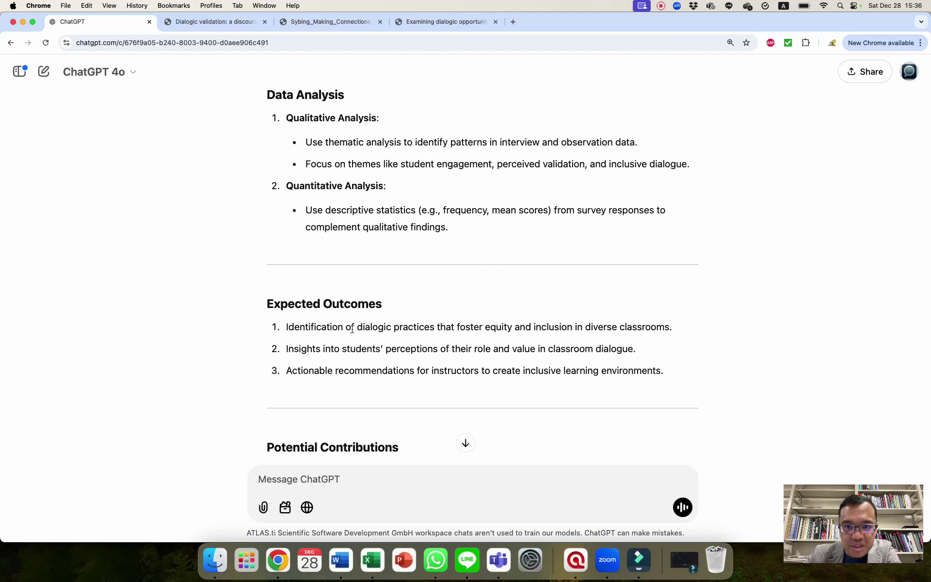
# Review the methodology again against the Expected Outcomes, highlighting the first two outcomes on inclusive dialogic practices and students' perceptions.
pyautogui.scroll(15, 352, 330)
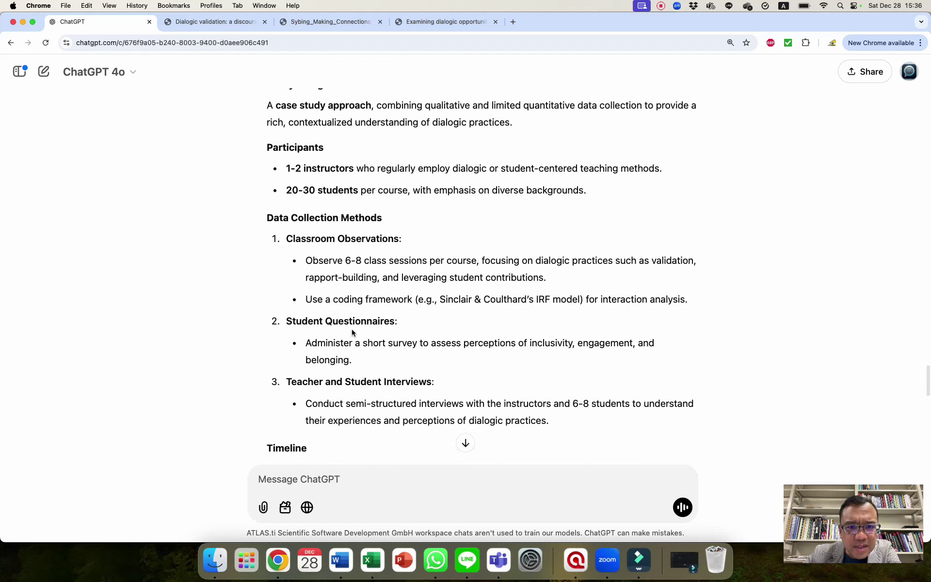
pyautogui.scroll(2, 352, 332)
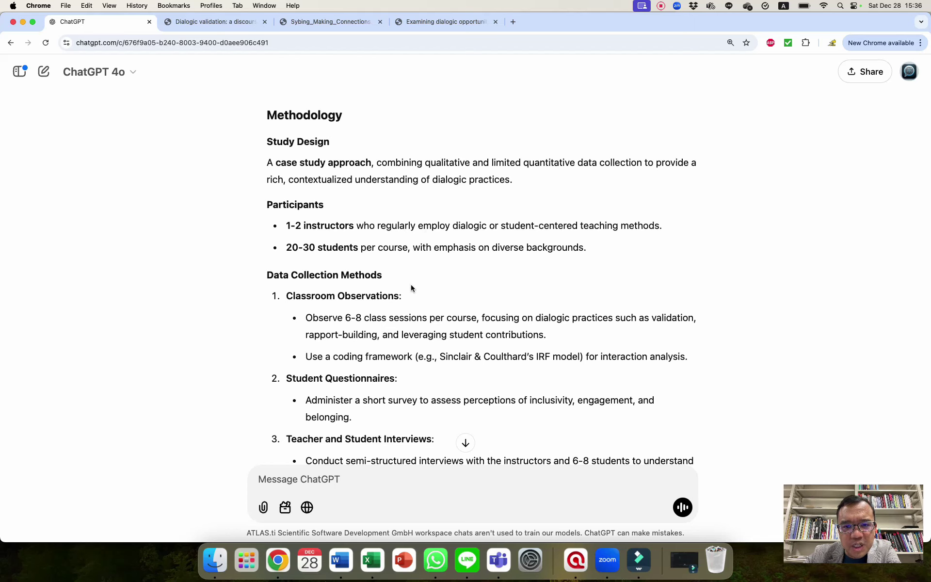
pyautogui.scroll(-10, 412, 286)
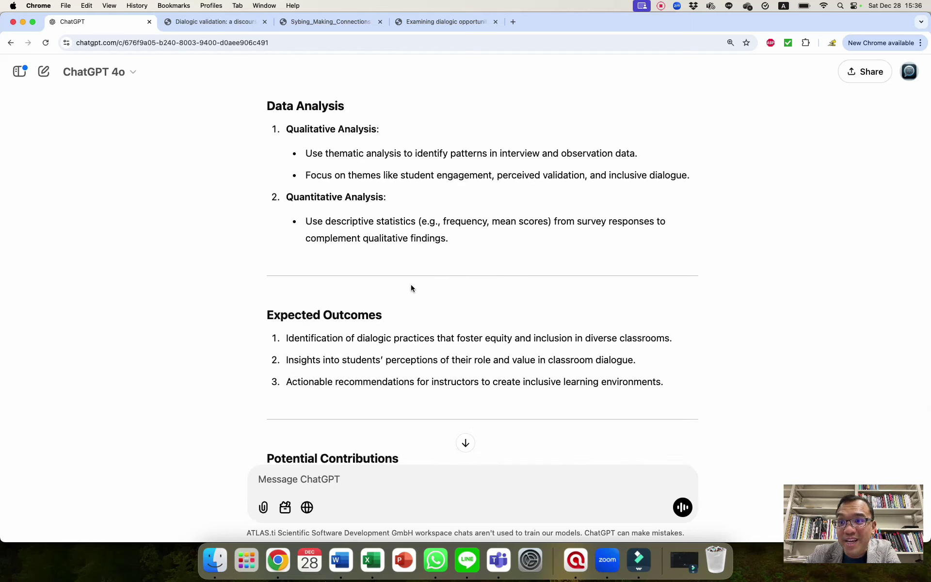
pyautogui.scroll(-5, 411, 289)
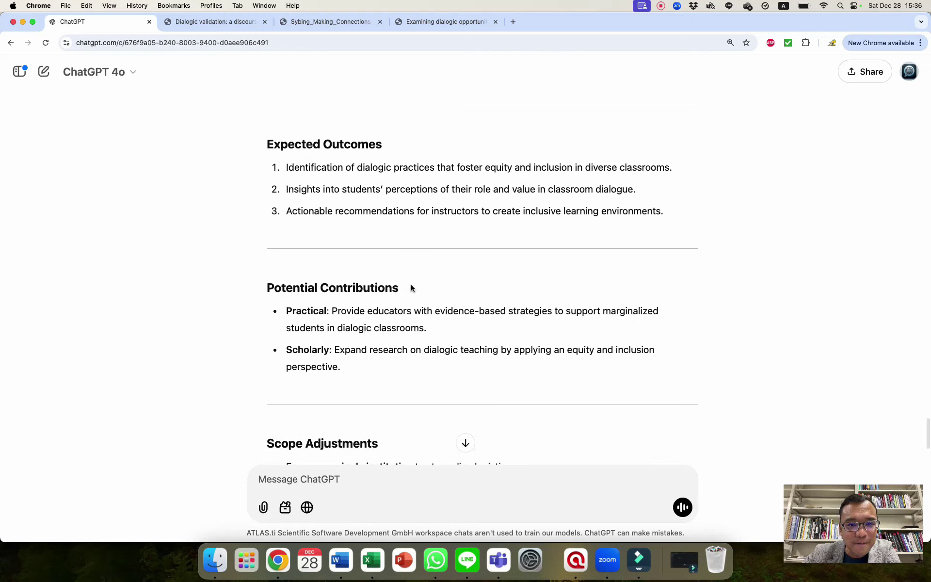
pyautogui.tripleClick(454, 168)
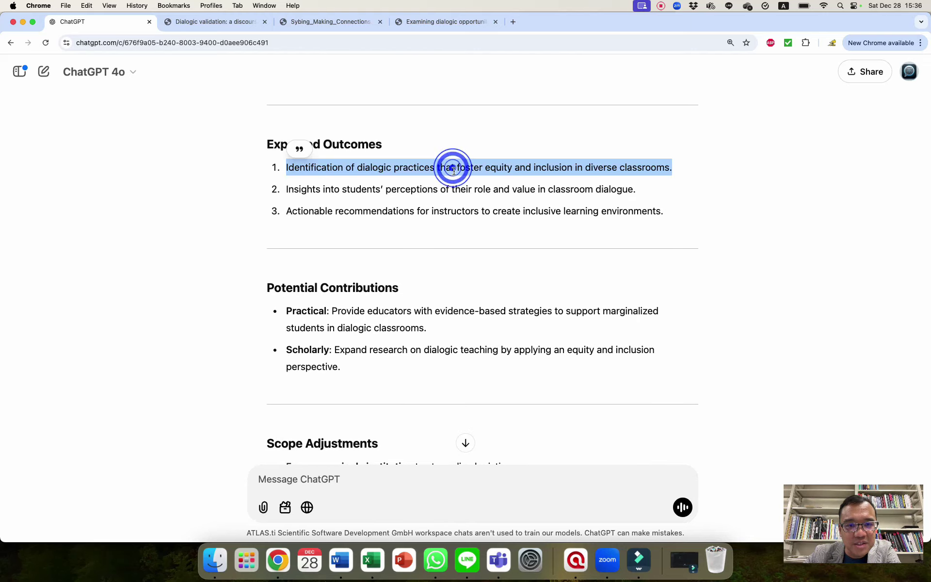
pyautogui.click(455, 203)
pyautogui.moveTo(455, 200); pyautogui.dragTo(461, 184)
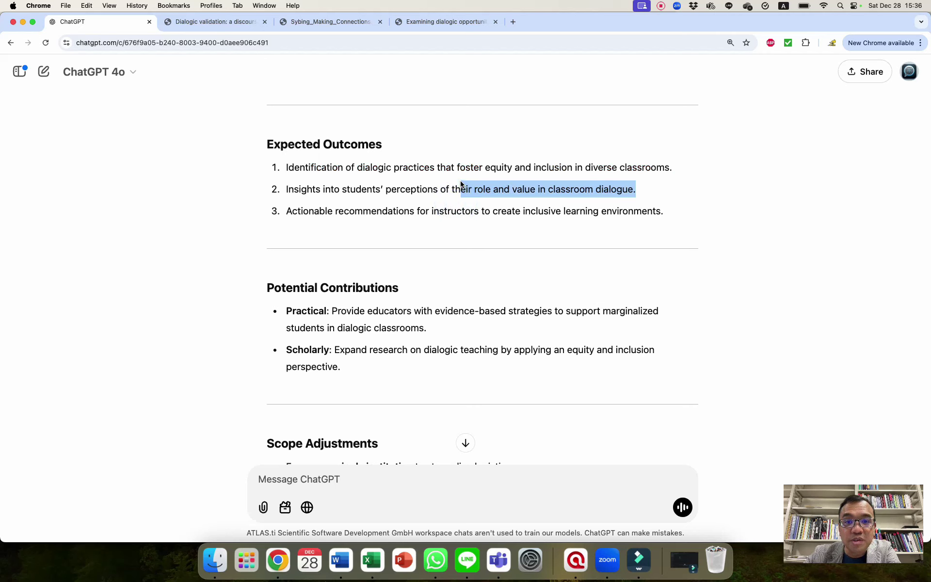
pyautogui.tripleClick(461, 184)
# Compare the Student Questionnaires method with the expected outcomes, highlighting its heading and checking the third outcome on recommendations for instructors.
pyautogui.scroll(6, 461, 182)
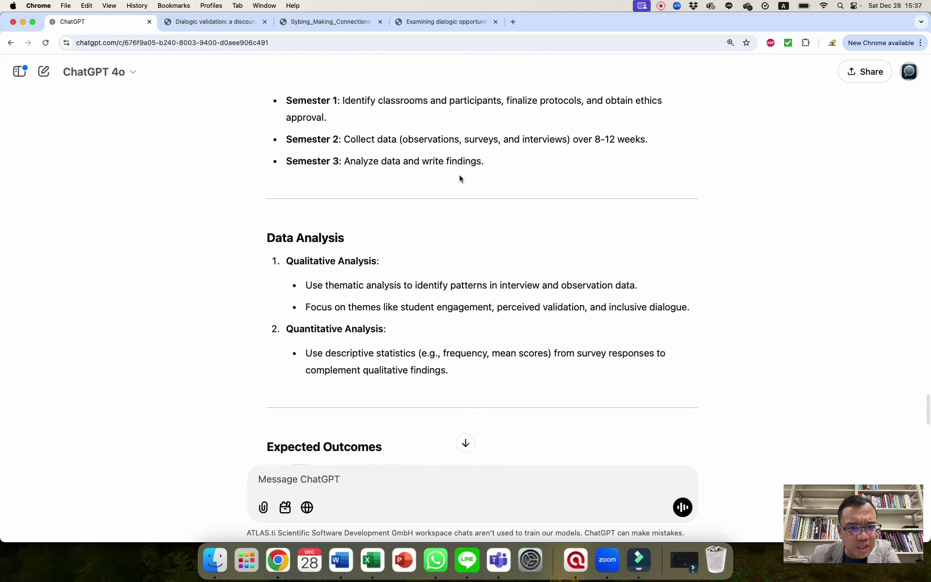
pyautogui.scroll(7, 439, 268)
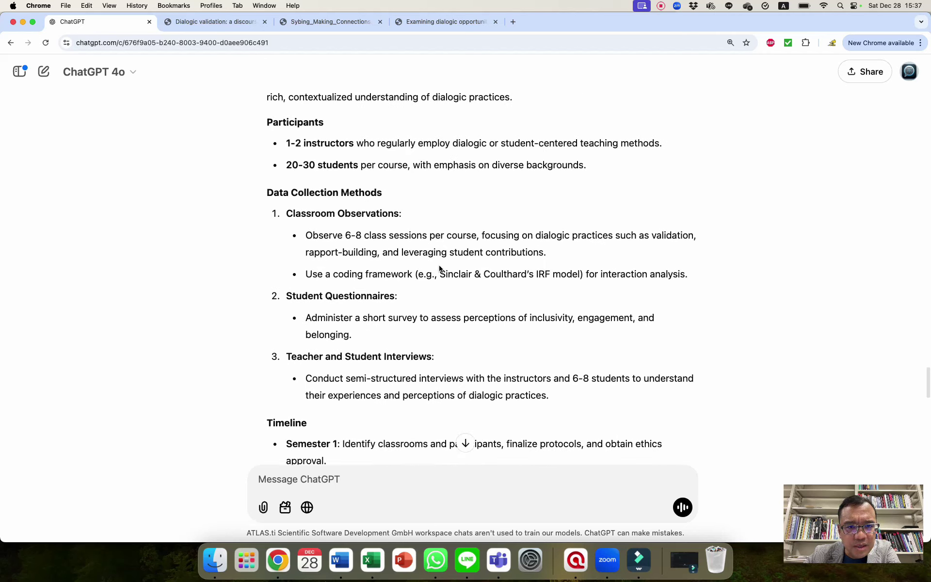
pyautogui.tripleClick(359, 296)
pyautogui.click(367, 321)
pyautogui.scroll(-10, 366, 322)
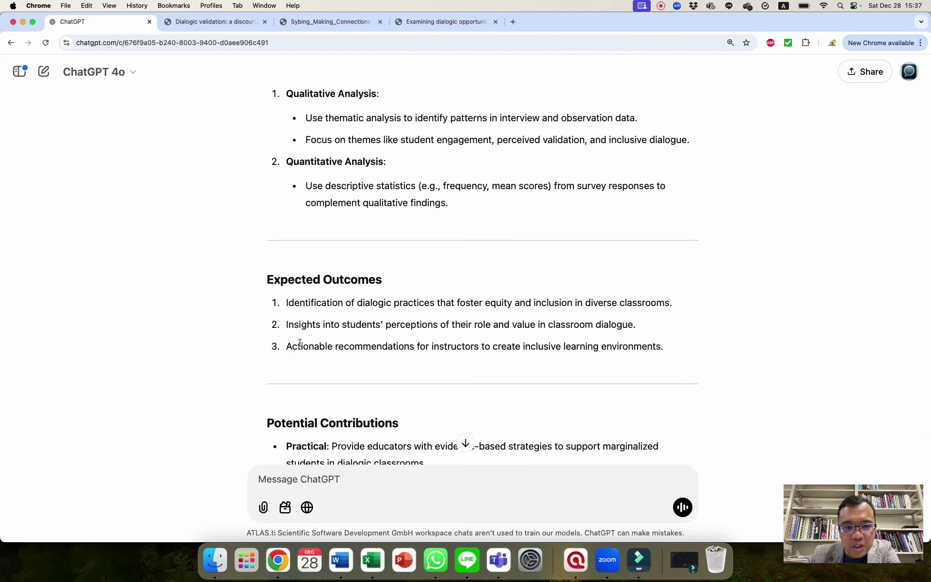
pyautogui.click(272, 347)
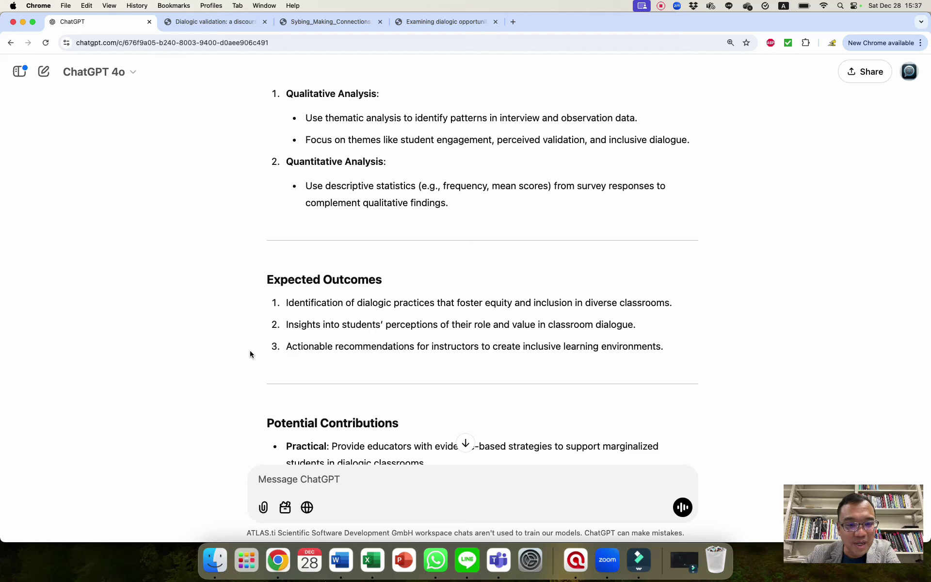
# Read the Potential Contributions and Scope Adjustments sections through to the end of the adjusted proposal.
pyautogui.scroll(1, 250, 354)
pyautogui.scroll(-4, 249, 354)
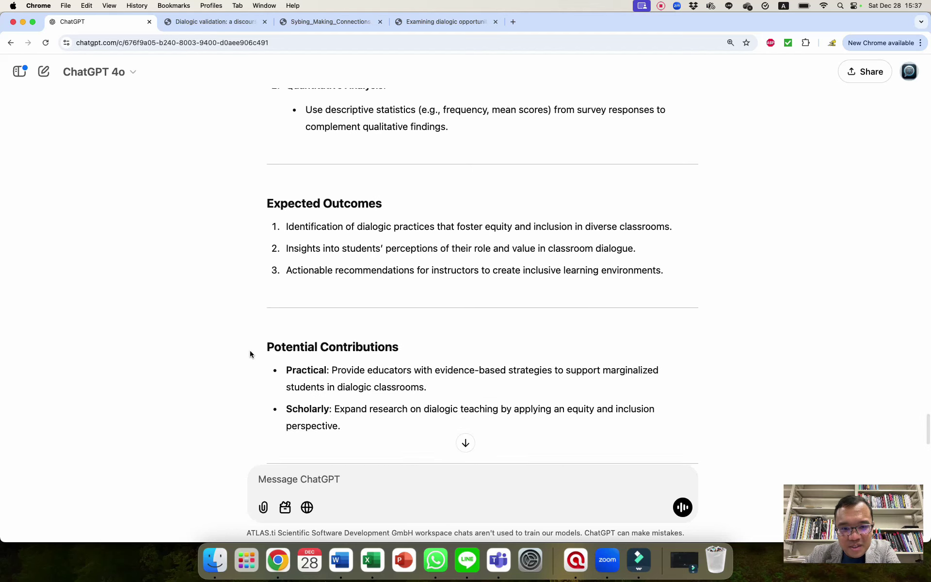
pyautogui.scroll(-10, 249, 354)
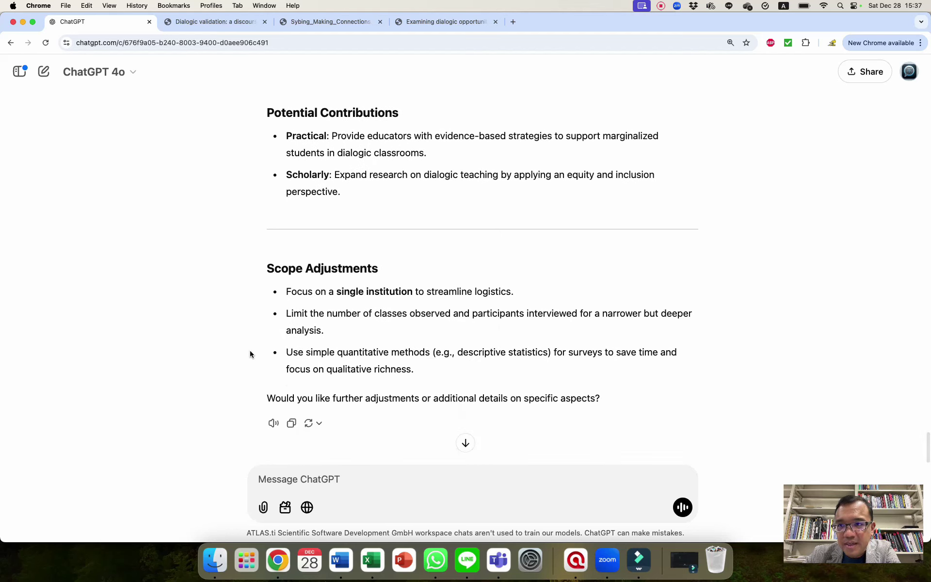
pyautogui.scroll(-1, 250, 354)
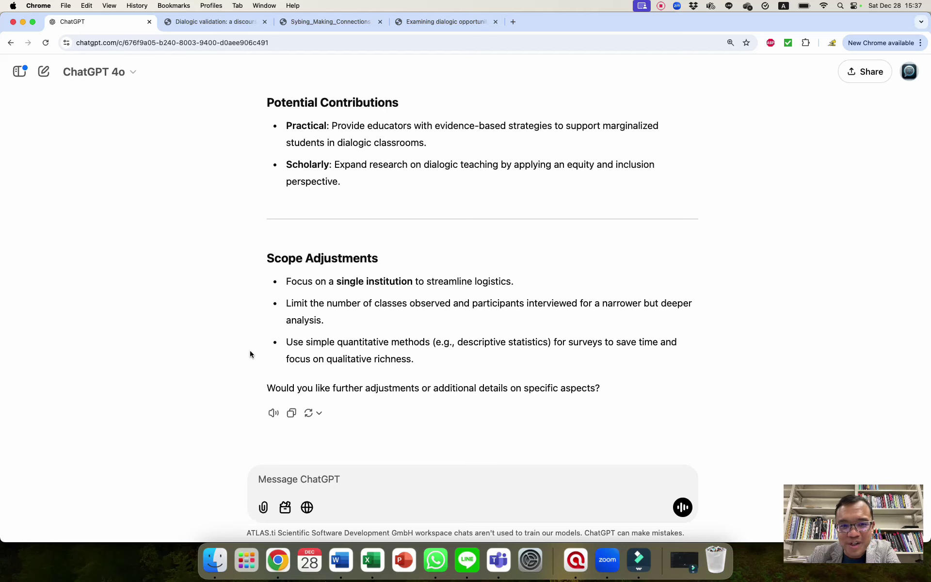
pyautogui.scroll(1, 250, 354)
pyautogui.scroll(-1, 250, 354)
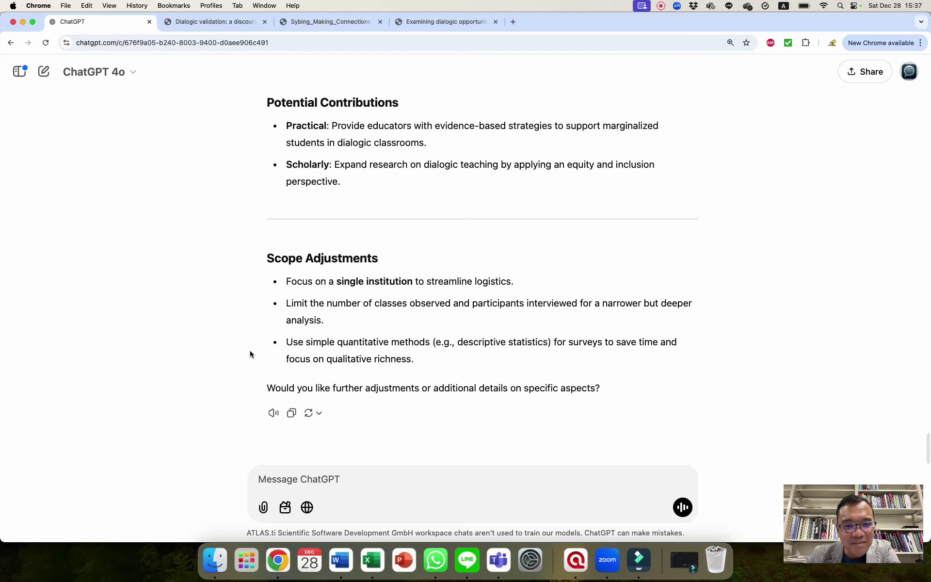
# Return to the adjusted proposal's research questions and ask "To what extent have these research questions already been explored by existing research?".
pyautogui.scroll(11, 250, 354)
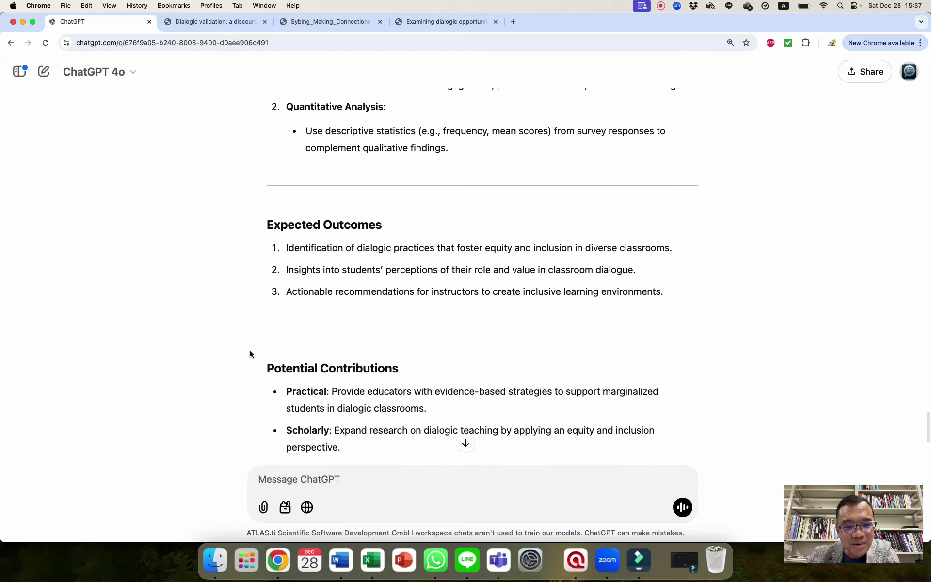
pyautogui.scroll(20, 250, 354)
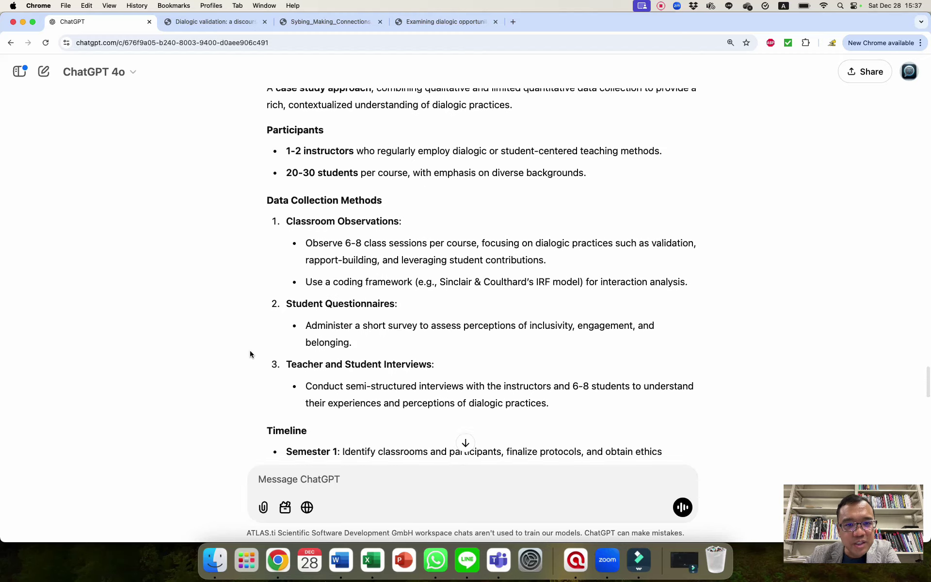
pyautogui.scroll(20, 250, 354)
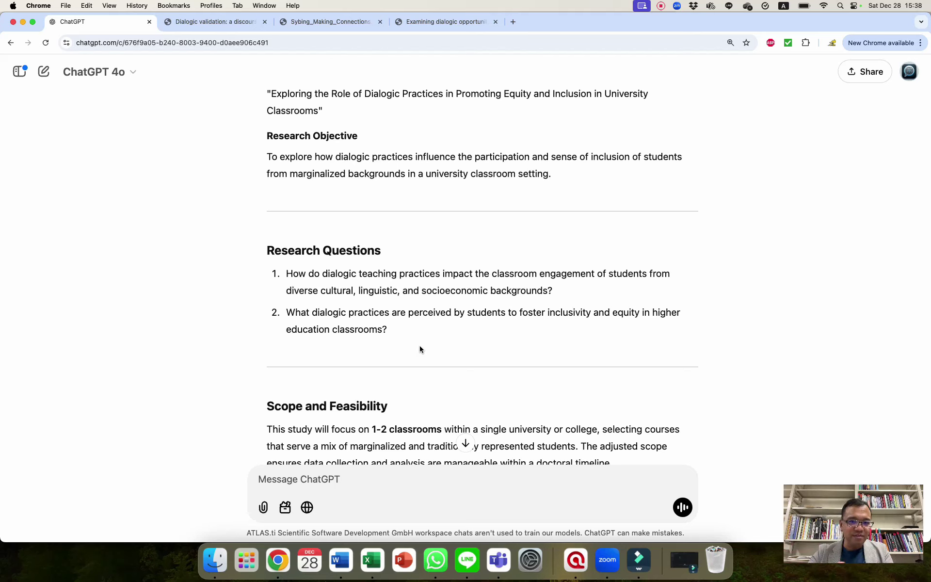
pyautogui.click(425, 483)
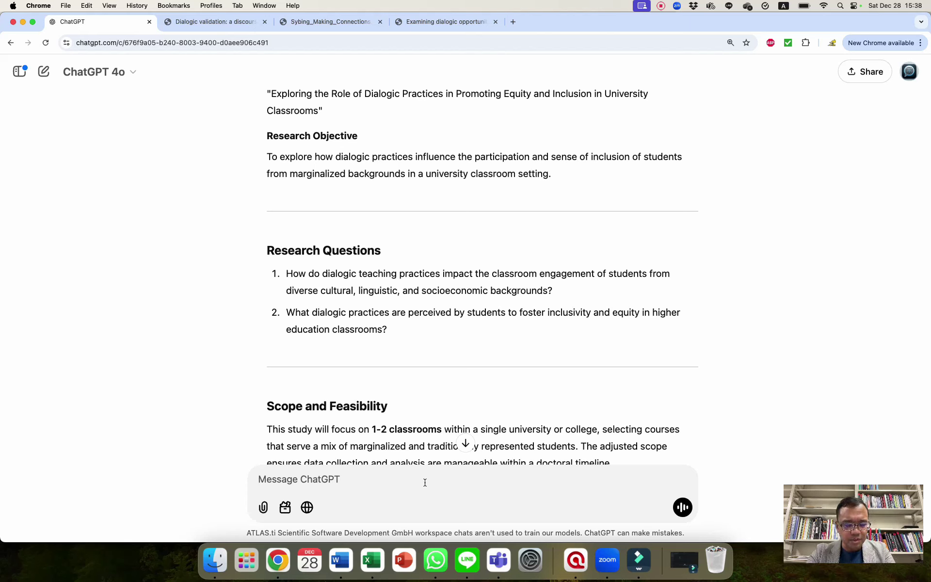
pyautogui.write('To')
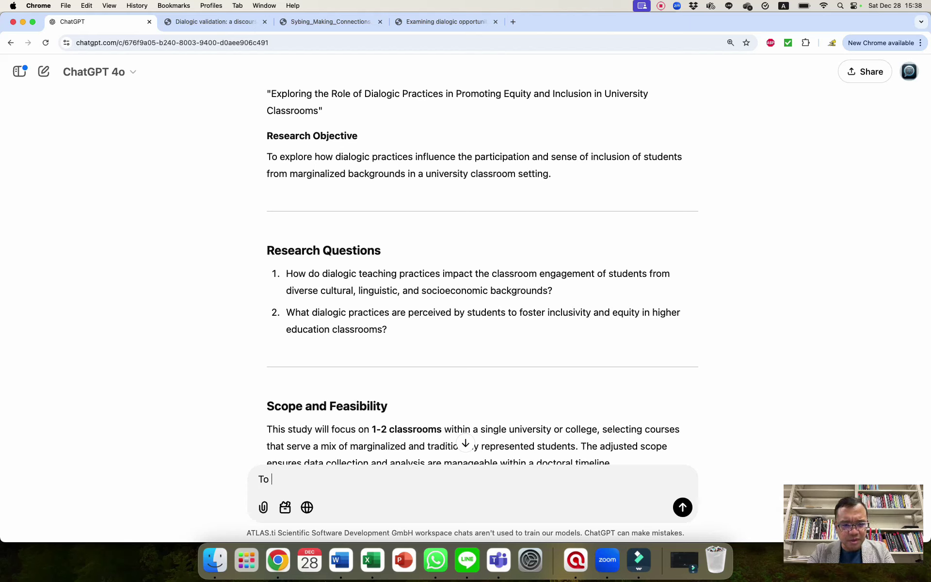
pyautogui.write(' what extent ')
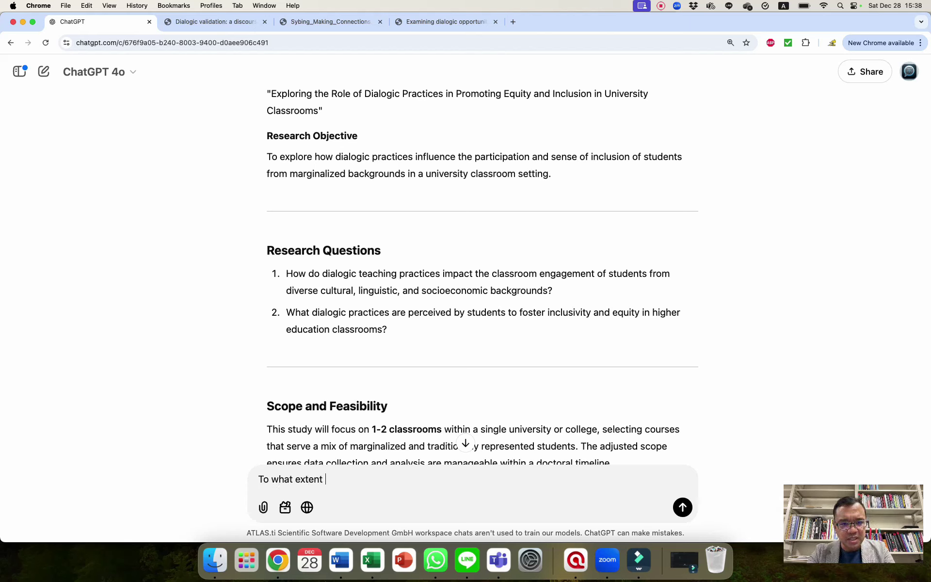
pyautogui.write('have t')
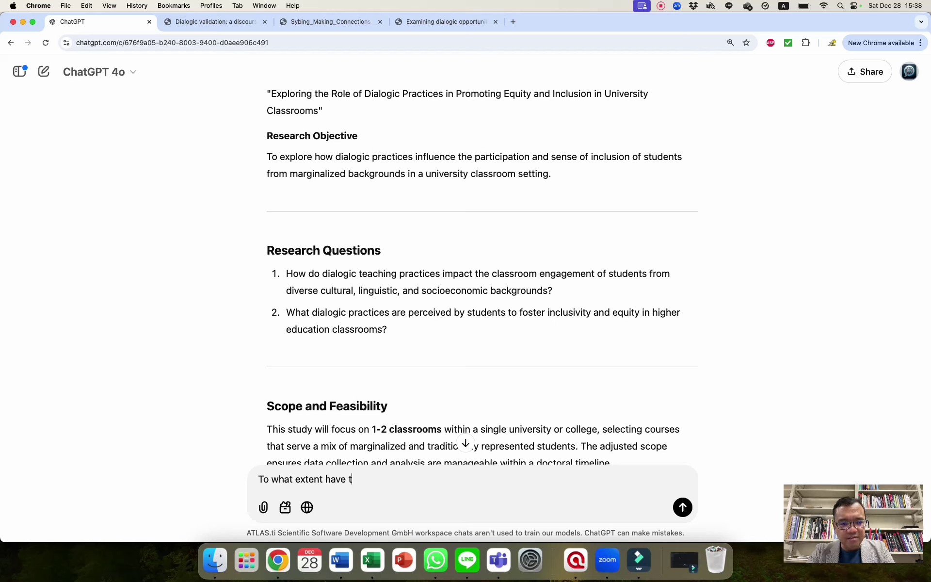
pyautogui.write('hese research questions ')
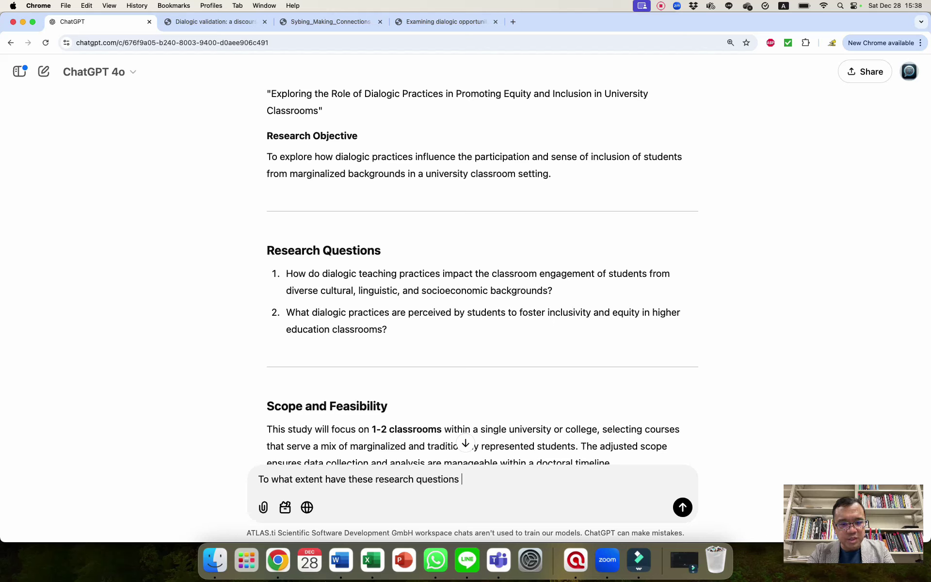
pyautogui.write('already been expl')
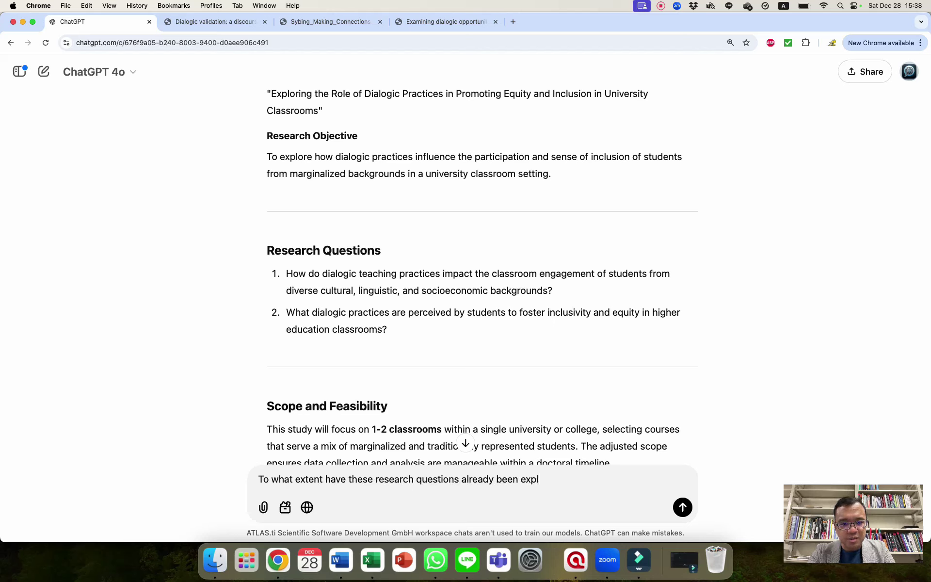
pyautogui.write('ored by existing res')
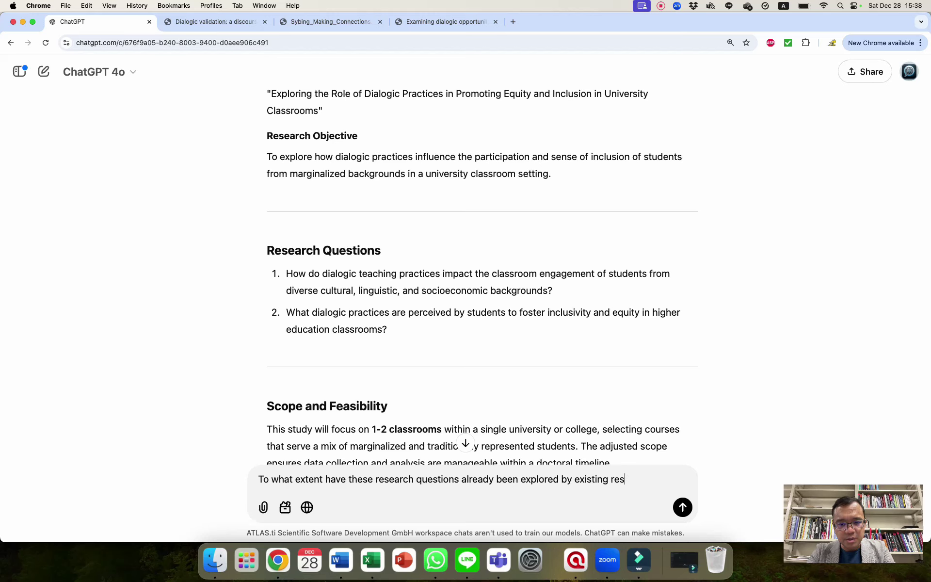
pyautogui.write('earch?')
pyautogui.press('Return')
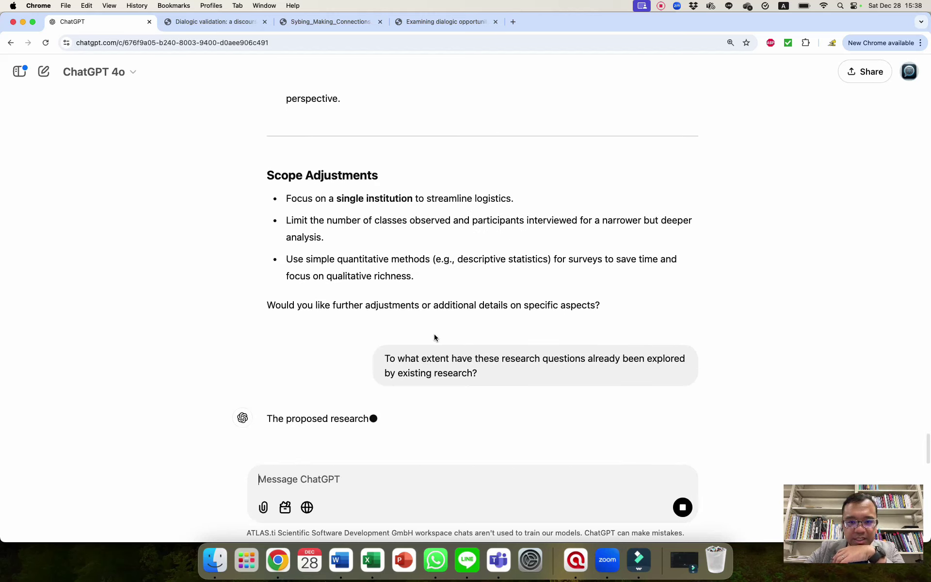
# Read the opening of the assessment on existing research, highlighting the phrase "equity and inclusion".
pyautogui.scroll(-4, 435, 338)
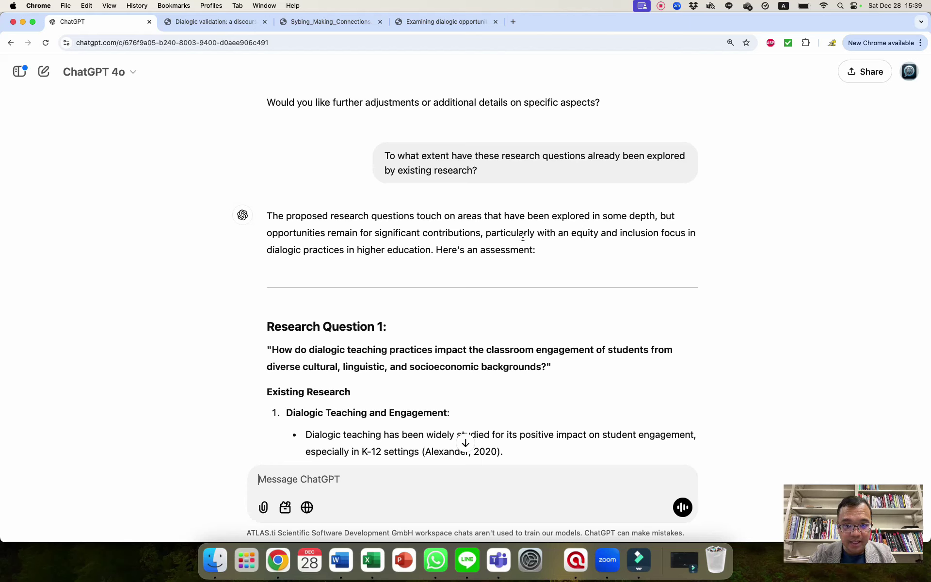
pyautogui.moveTo(582, 234); pyautogui.dragTo(637, 236)
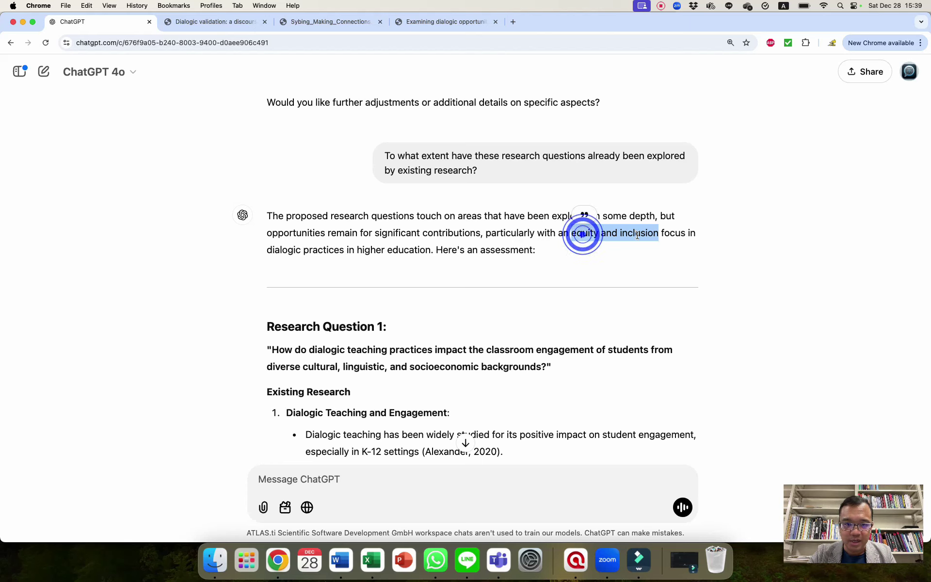
pyautogui.click(583, 266)
# Examine the existing research listed for Research Question 1, highlighting the two Dialogic Teaching and Engagement points.
pyautogui.scroll(-3, 391, 268)
pyautogui.scroll(-3, 391, 267)
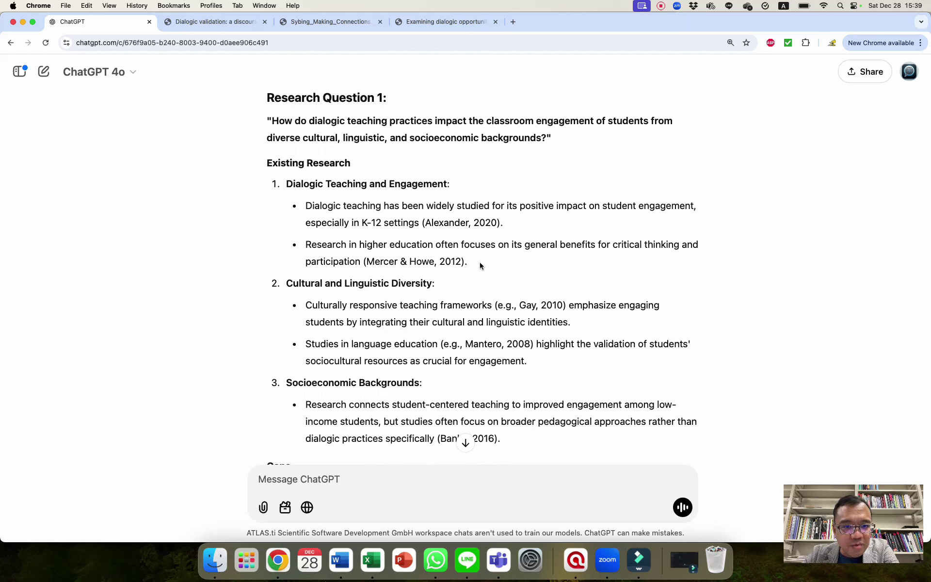
pyautogui.moveTo(479, 262); pyautogui.dragTo(305, 205)
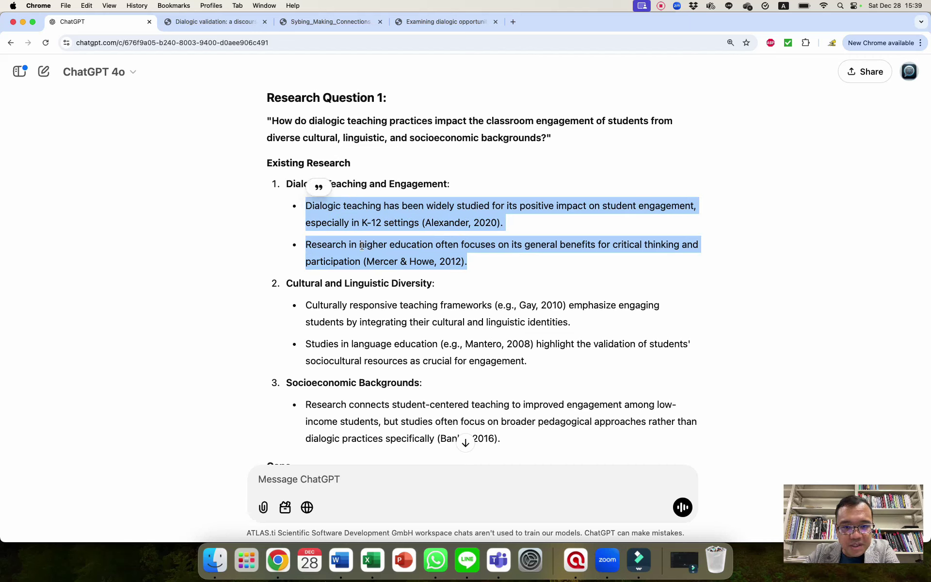
pyautogui.click(504, 260)
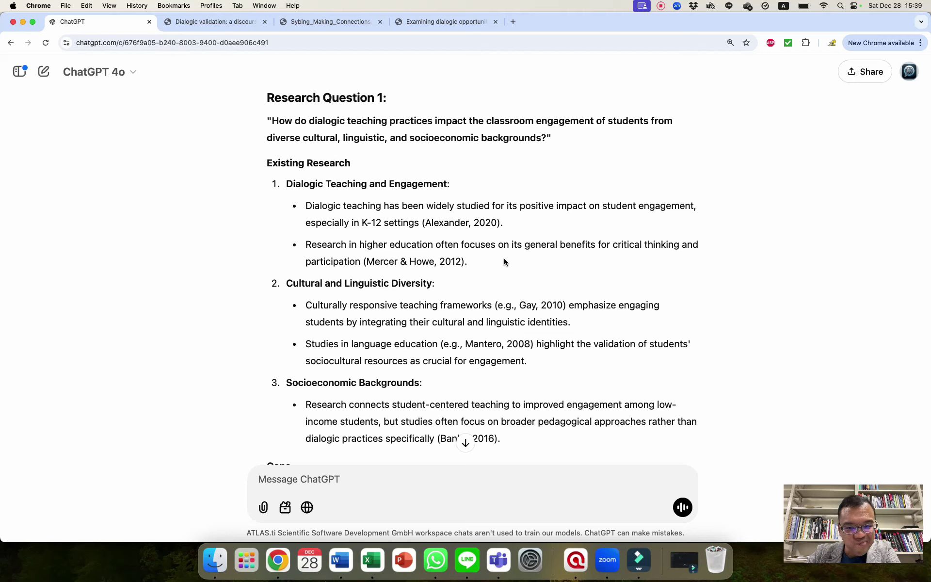
pyautogui.scroll(-2, 504, 262)
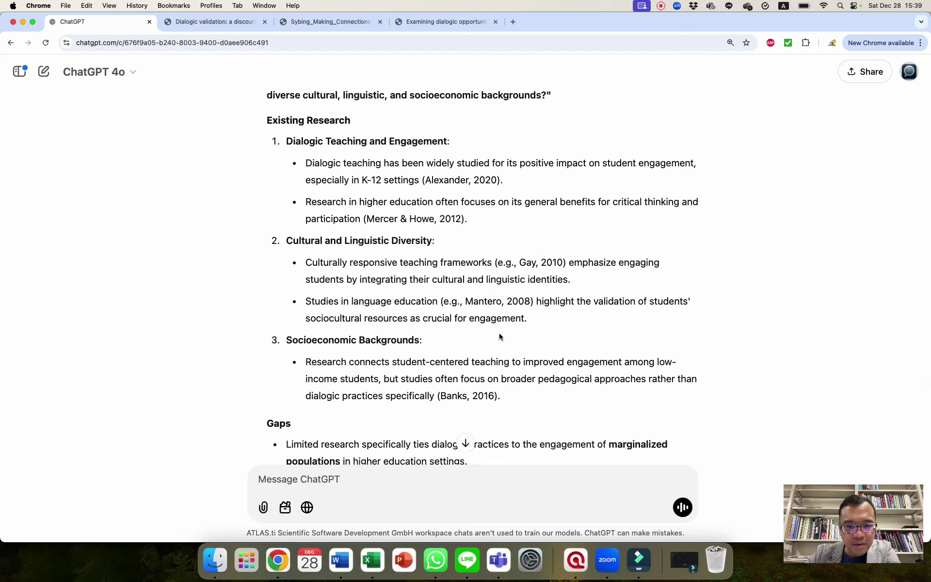
pyautogui.click(506, 400)
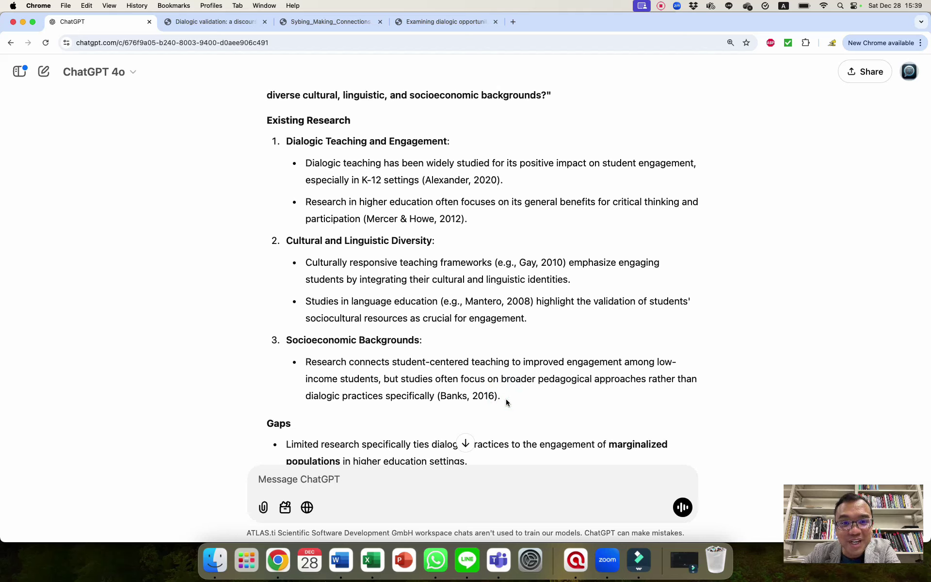
# Search the dialogic validation and dialogic opportunities papers for the author cited in the 2008 language education reference, then return to the assessment.
pyautogui.doubleClick(480, 300)
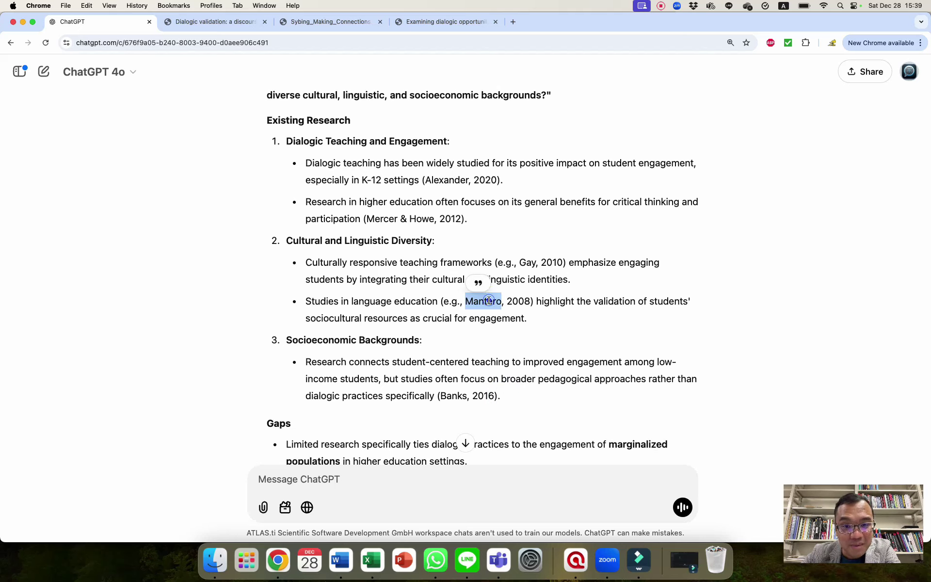
pyautogui.click(413, 312)
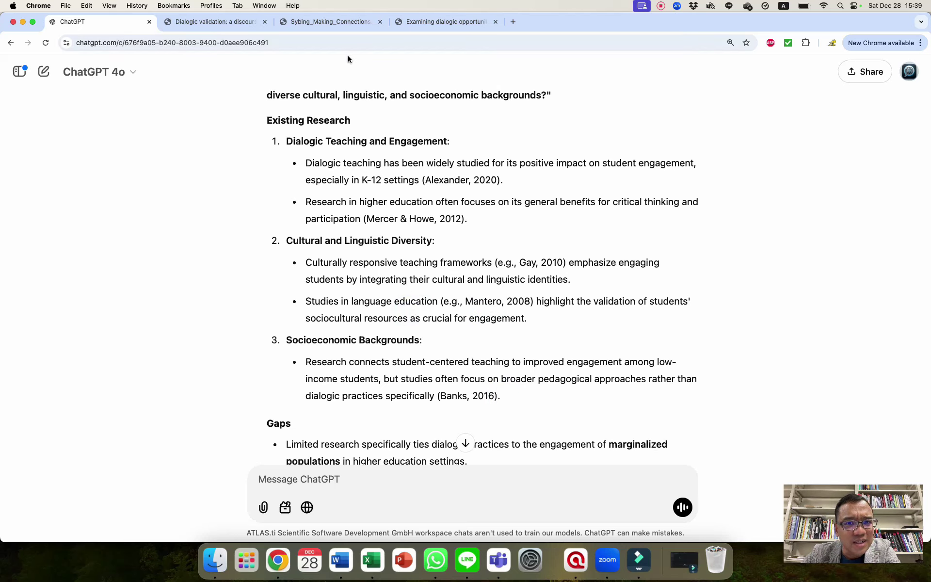
pyautogui.click(216, 25)
pyautogui.press('super+f')
pyautogui.write('mantero')
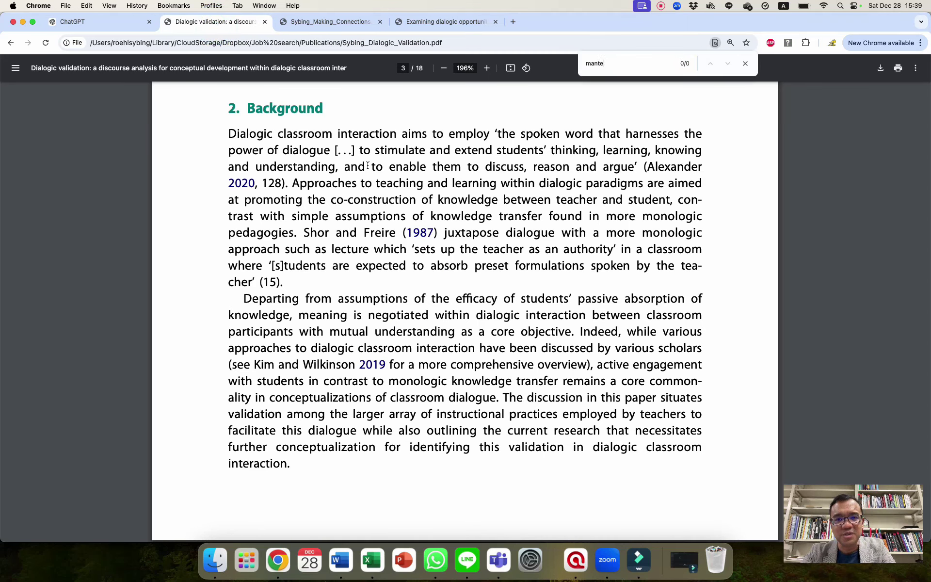
pyautogui.click(424, 28)
pyautogui.press('super+f')
pyautogui.write('mantero')
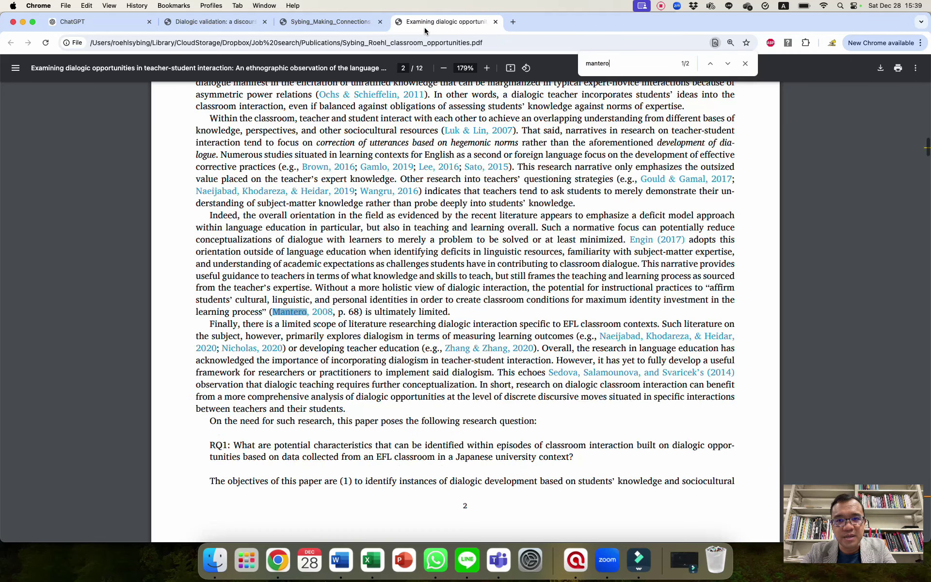
pyautogui.press('Return')
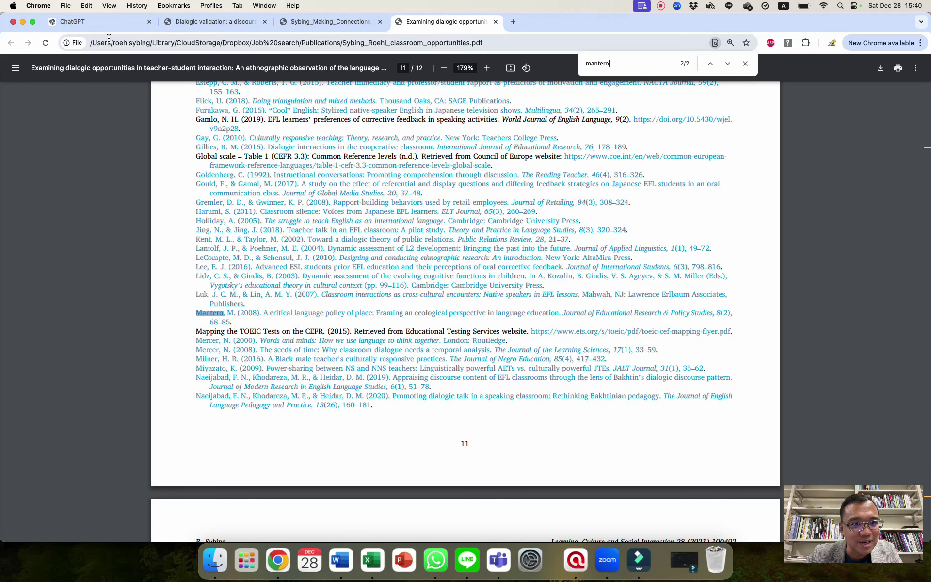
pyautogui.click(100, 22)
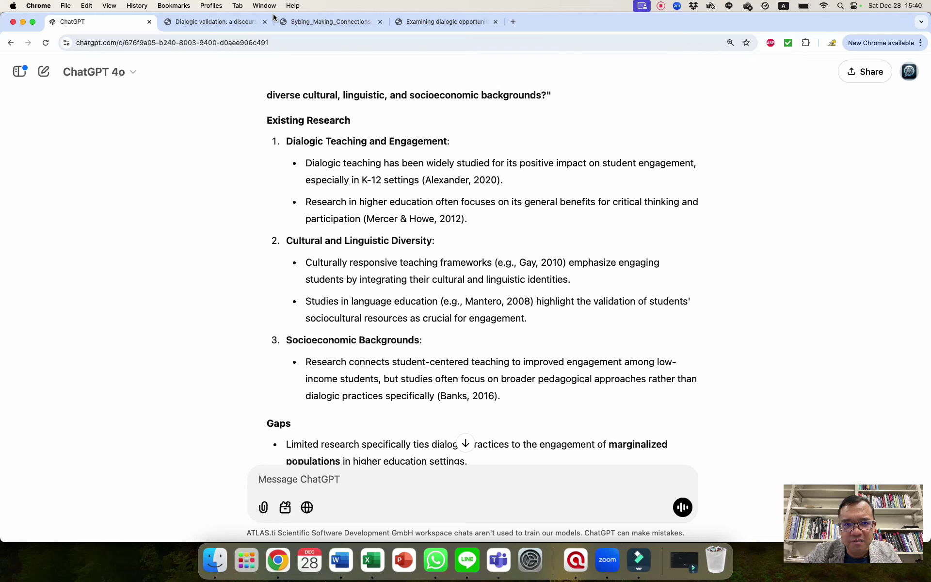
# Check the dialogic validation paper and the dialogic opportunities paper's reference list for the 2010 culturally responsive teaching source, then return to the assessment.
pyautogui.click(232, 23)
pyautogui.press('super+f')
pyautogui.write('ga')
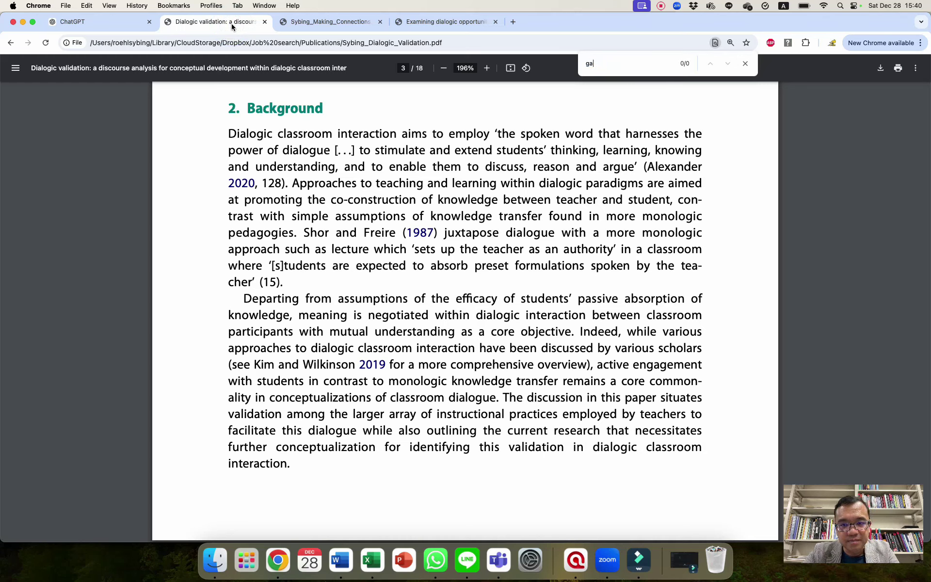
pyautogui.press('BackSpace')
pyautogui.press('BackSpace')
pyautogui.press('BackSpace')
pyautogui.hotkey('ctrl', 'Tab')
pyautogui.hotkey('ctrl', 'Tab')
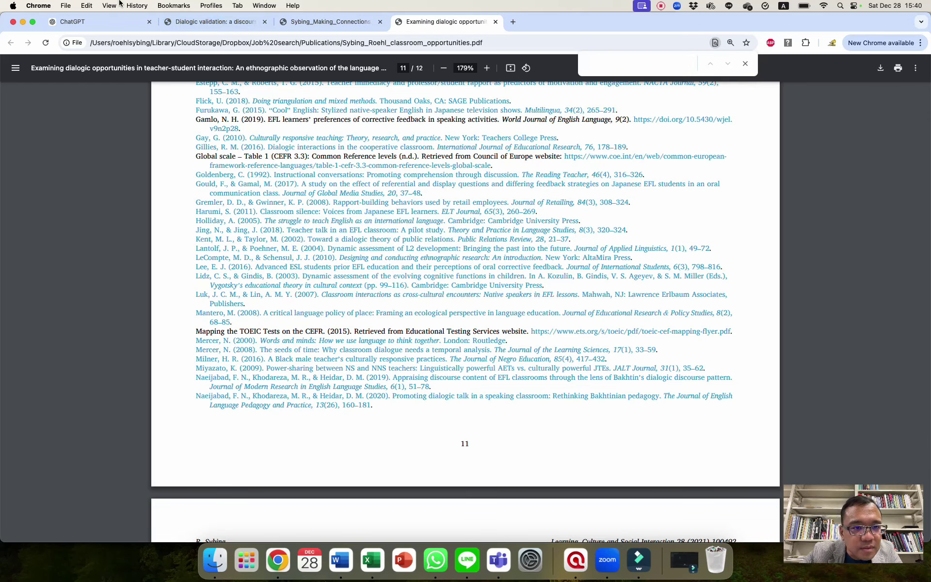
pyautogui.scroll(2, 214, 150)
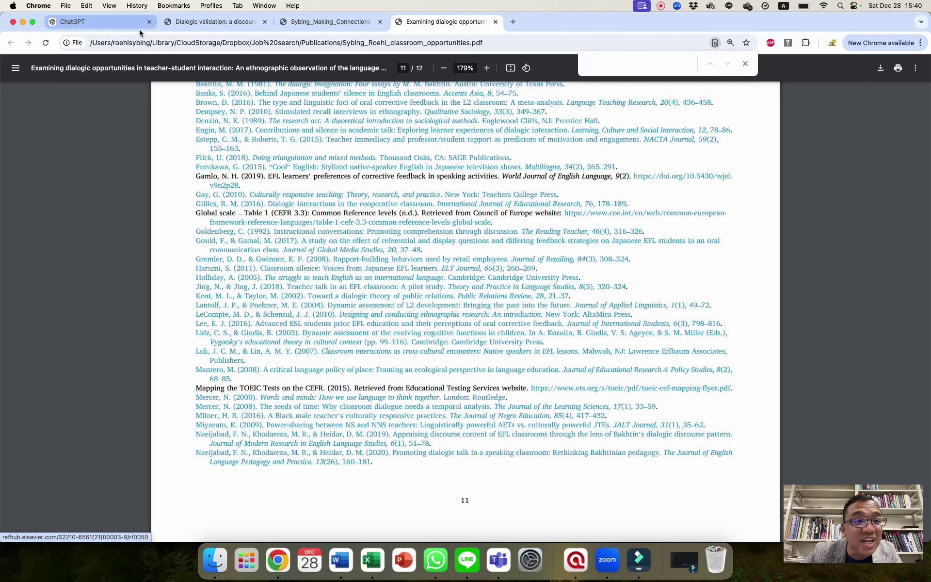
pyautogui.click(107, 27)
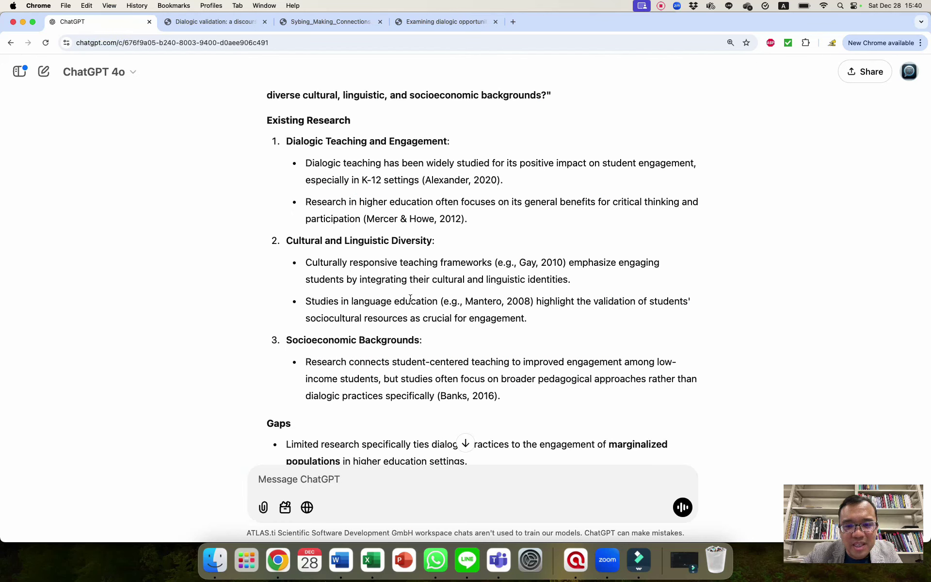
# Read the Research Question 1 gaps, the Research Question 2 assessment and the Opportunities for Contribution section.
pyautogui.click(601, 280)
pyautogui.scroll(-15, 600, 280)
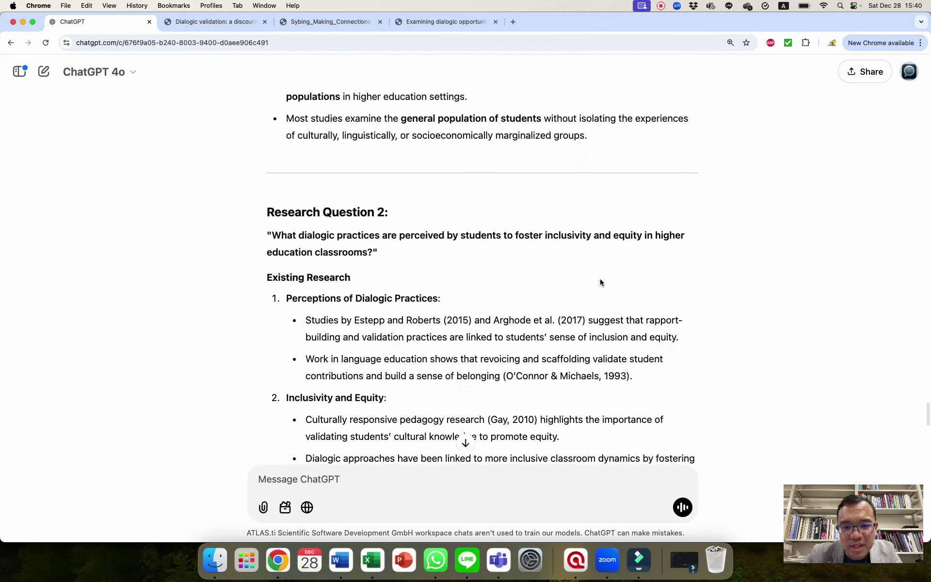
pyautogui.scroll(-4, 601, 281)
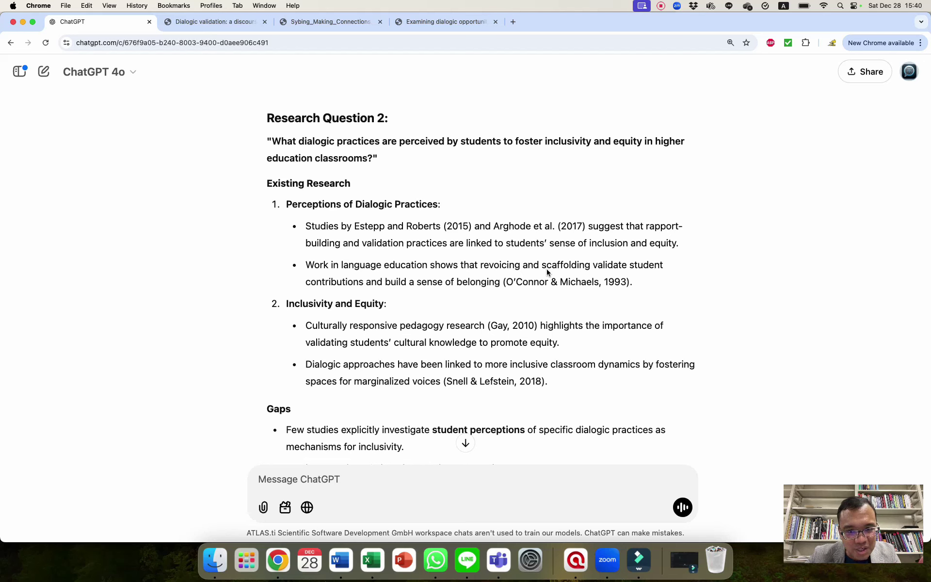
pyautogui.scroll(-15, 547, 272)
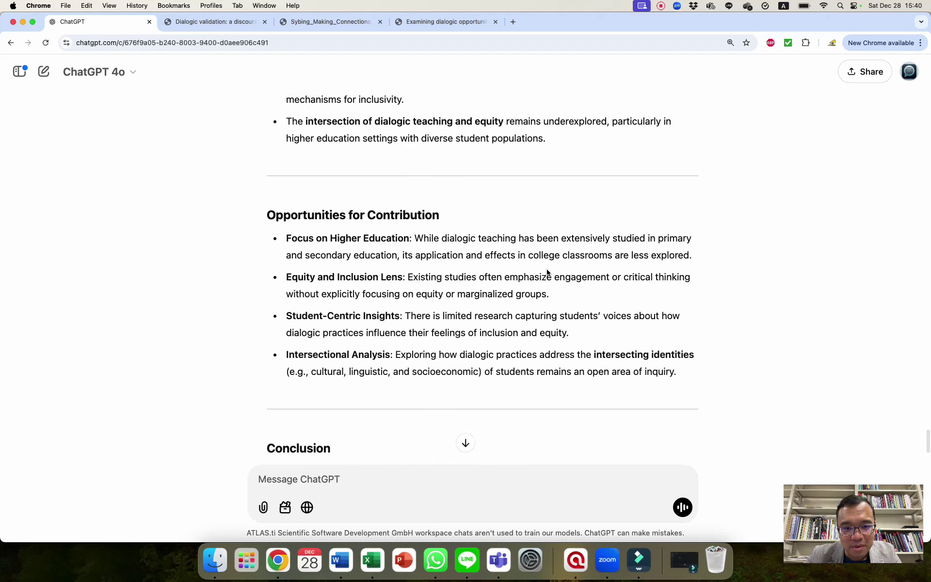
pyautogui.click(423, 474)
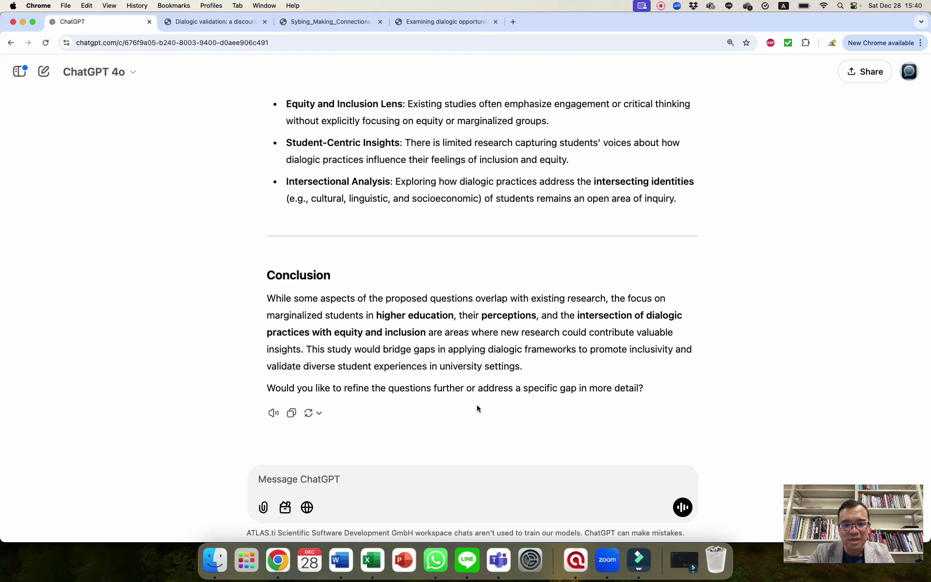
pyautogui.write('No,')
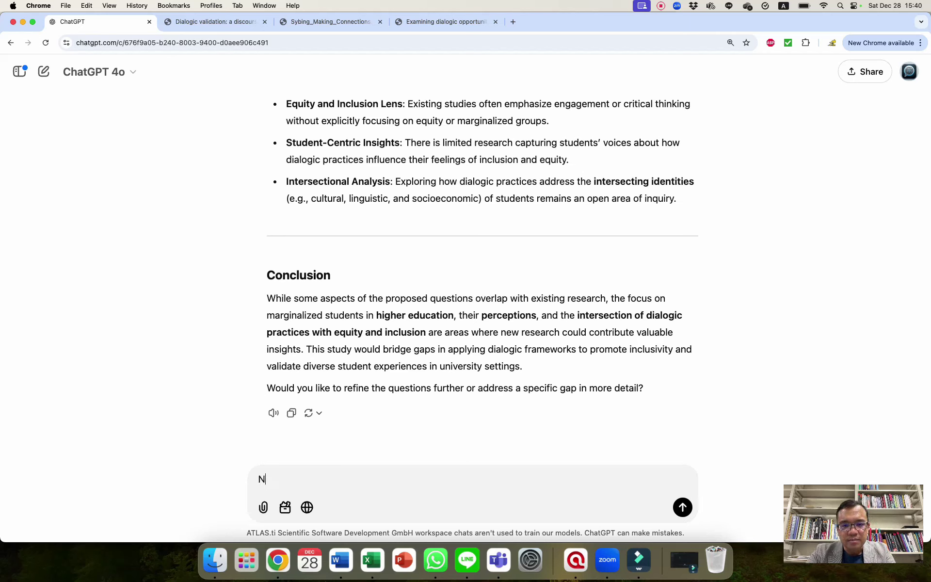
pyautogui.press('BackSpace')
pyautogui.press('BackSpace')
pyautogui.press('BackSpace')
pyautogui.press('BackSpace')
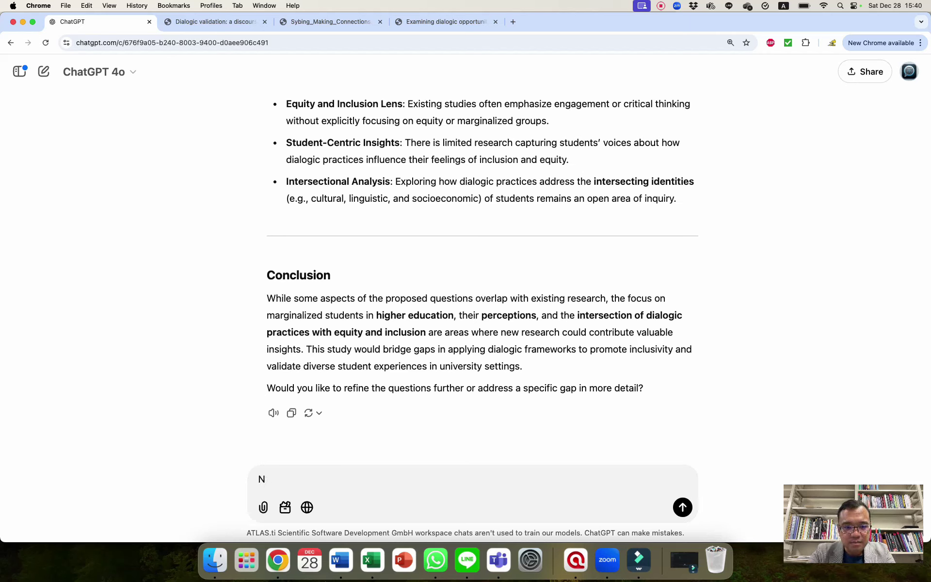
# Begin a reply saying it looks good so far, but the sources used already exist in the papers attached.
pyautogui.write('Looks good so fa')
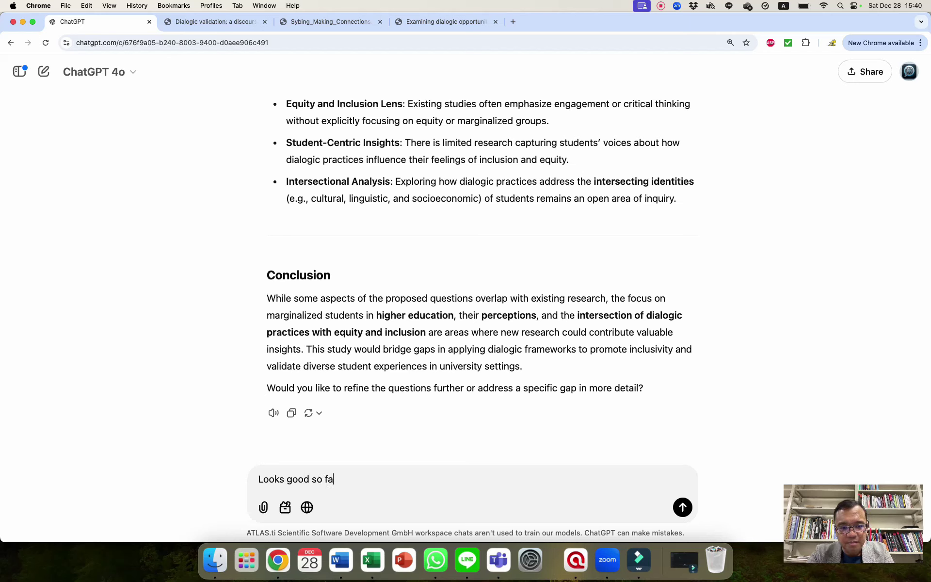
pyautogui.write('r, but I notice that t')
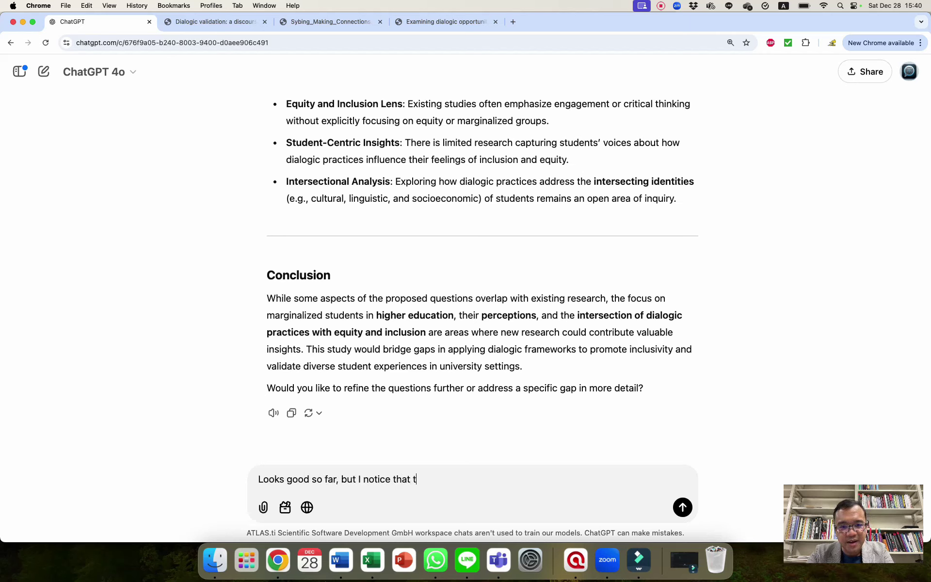
pyautogui.write('he sources that you ')
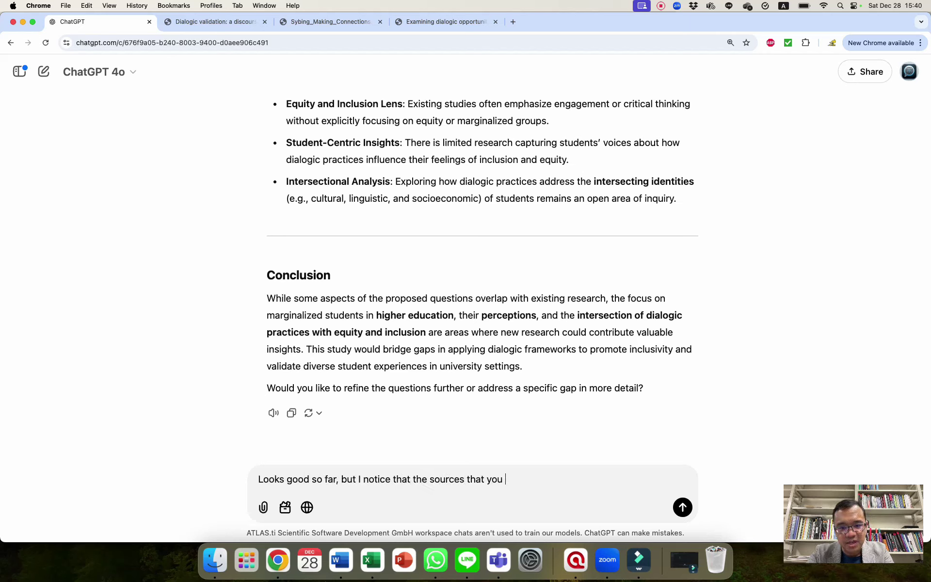
pyautogui.write('use')
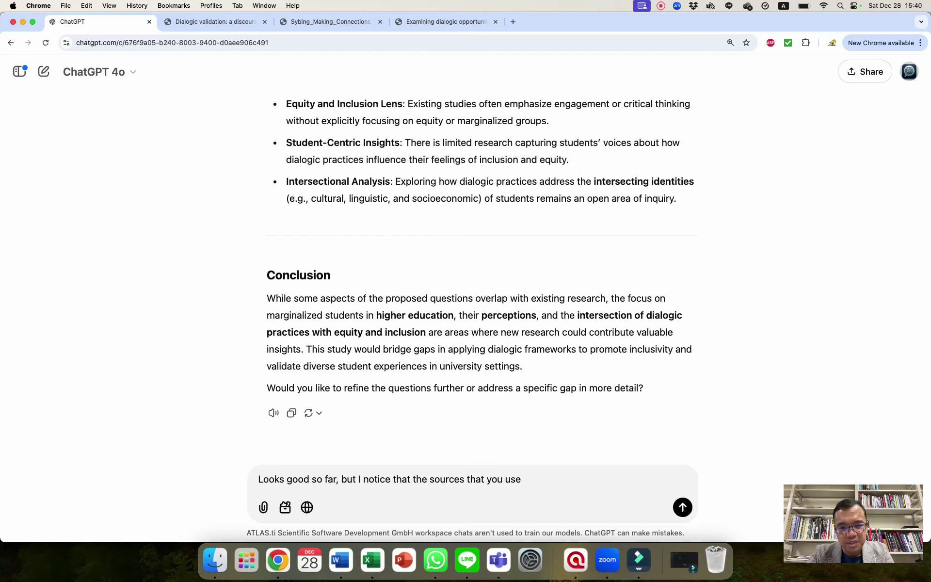
pyautogui.write(' already ex')
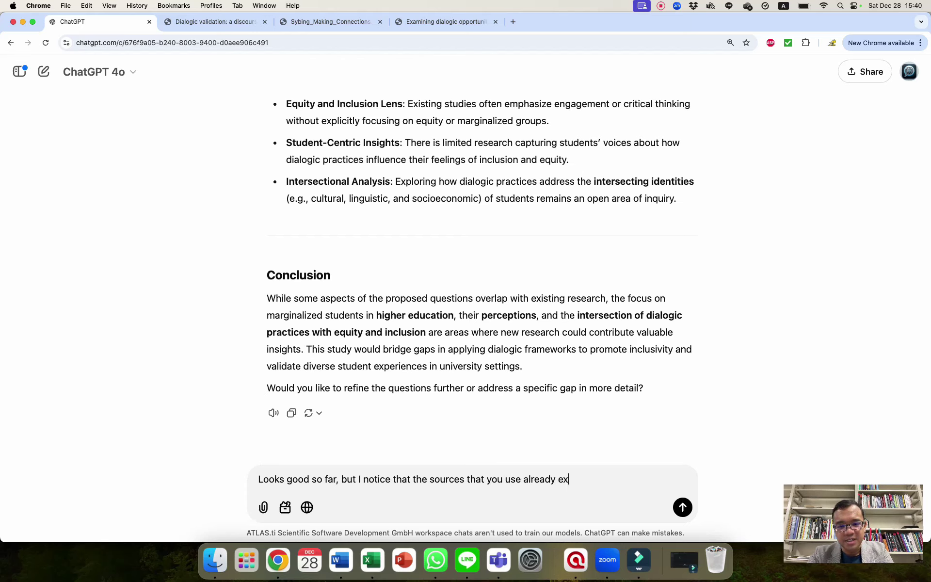
pyautogui.write("ist in the papers I've")
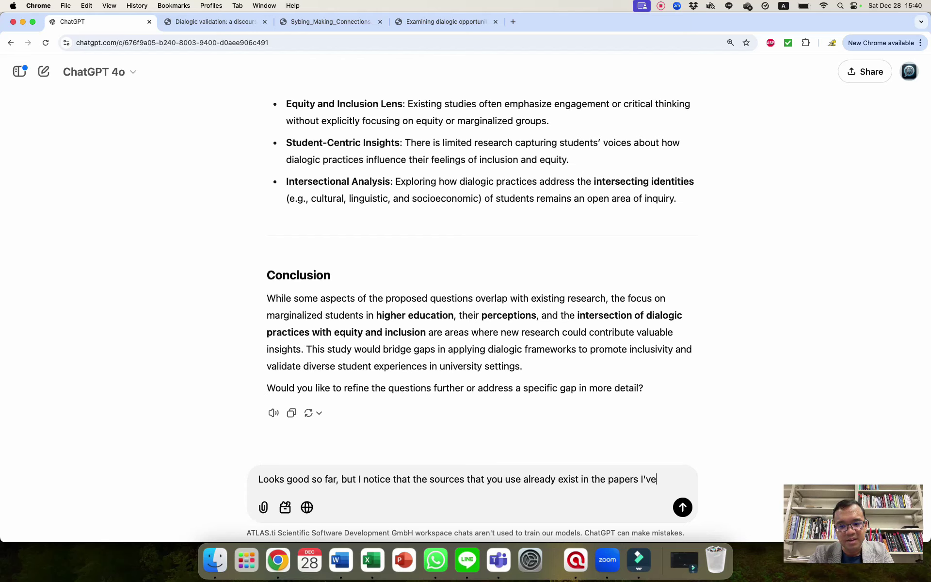
pyautogui.write(' attached. Can you ')
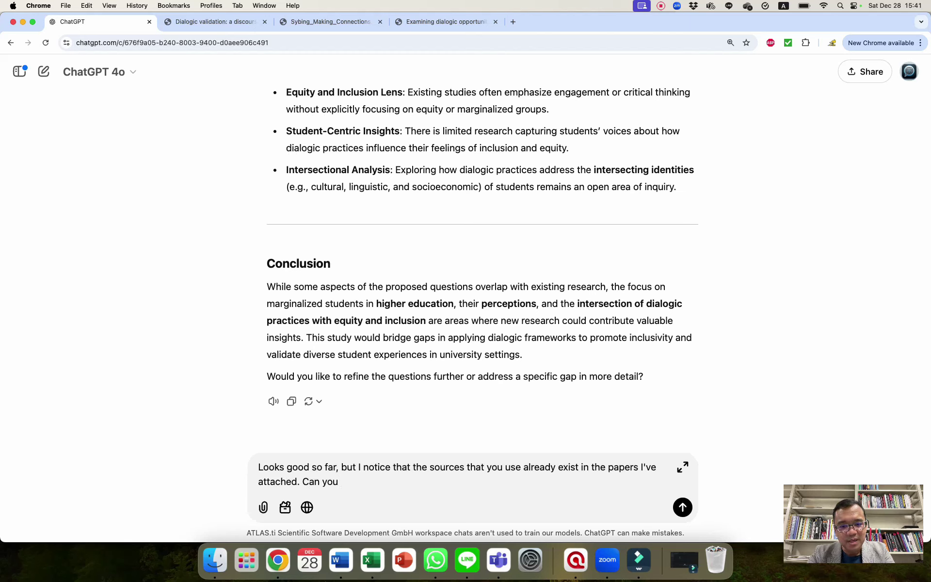
# Ask for other literature not in these papers that might have already addressed these research questions, and send the message.
pyautogui.write('suggest ')
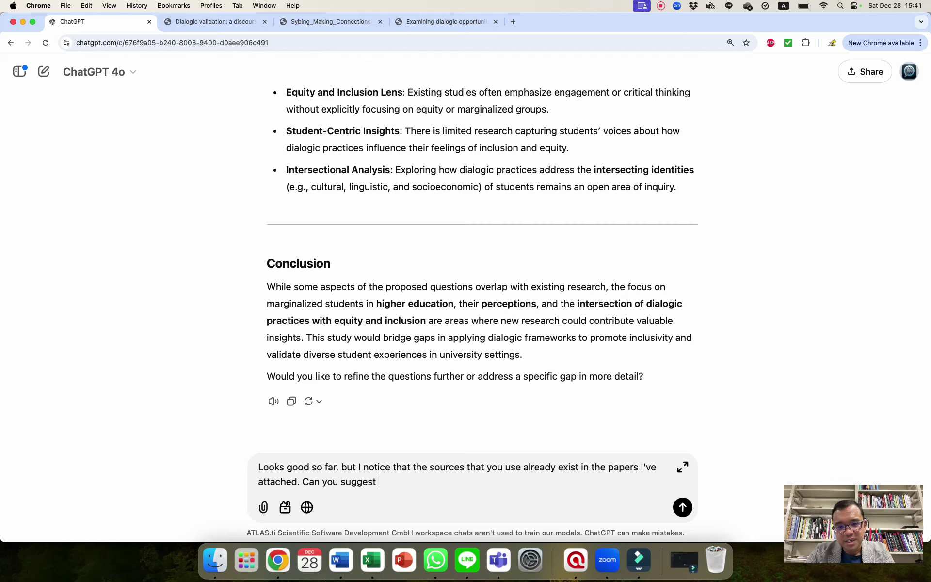
pyautogui.write('other literature not ')
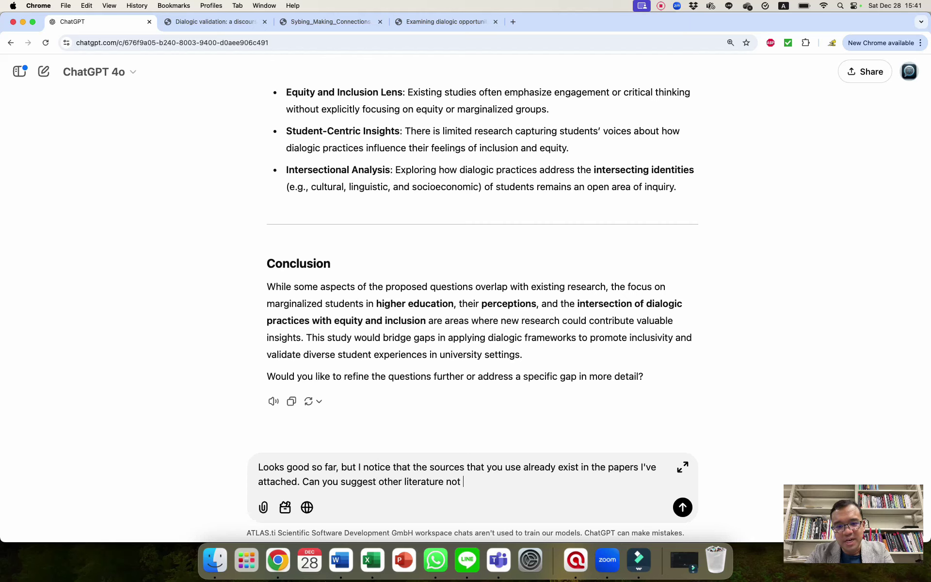
pyautogui.write('in these papers ')
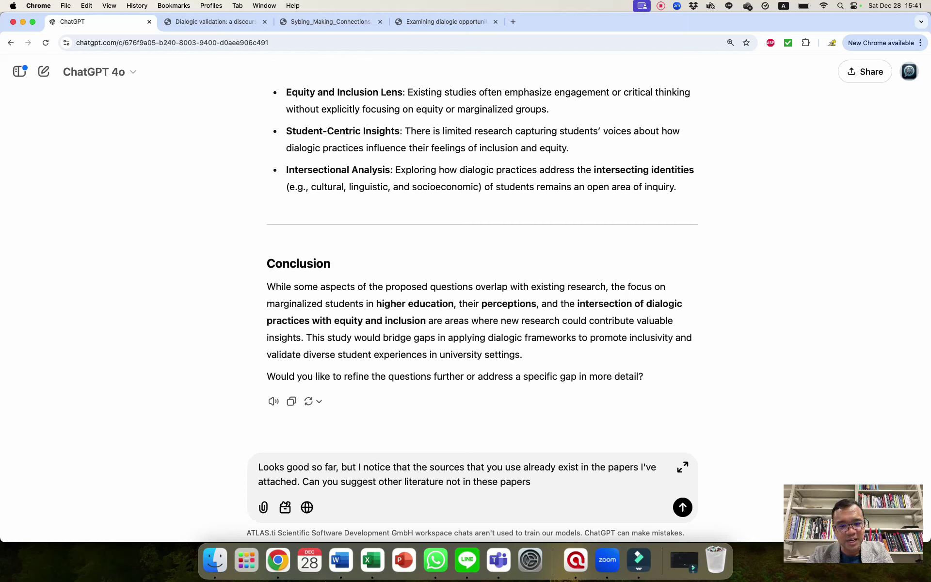
pyautogui.write('that mi')
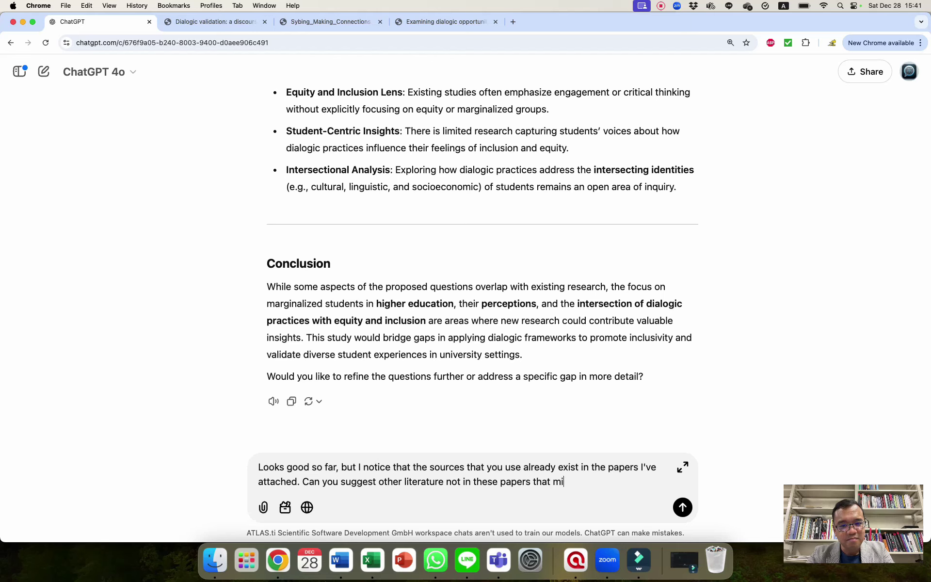
pyautogui.write('ght have addressed')
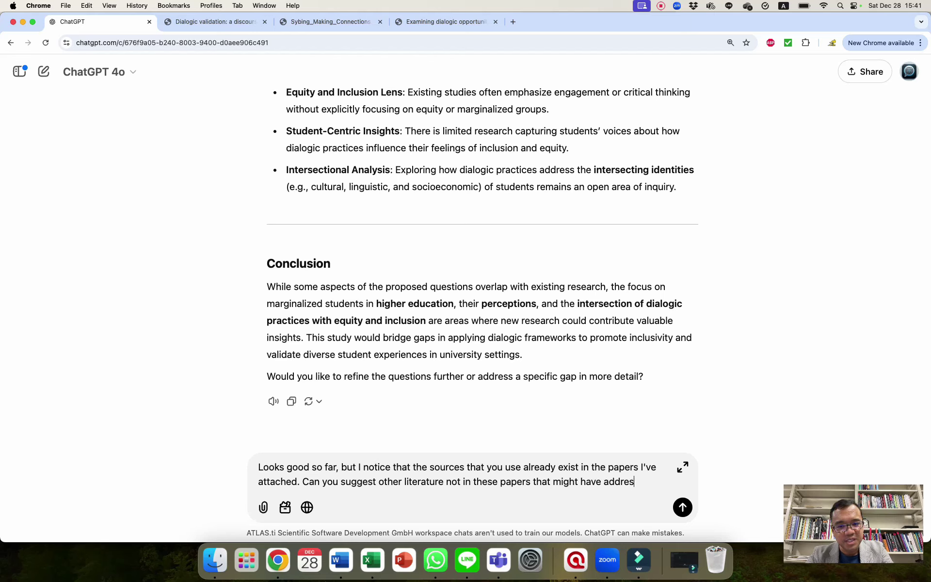
pyautogui.hotkey('alt', 'BackSpace')
pyautogui.write('already ad')
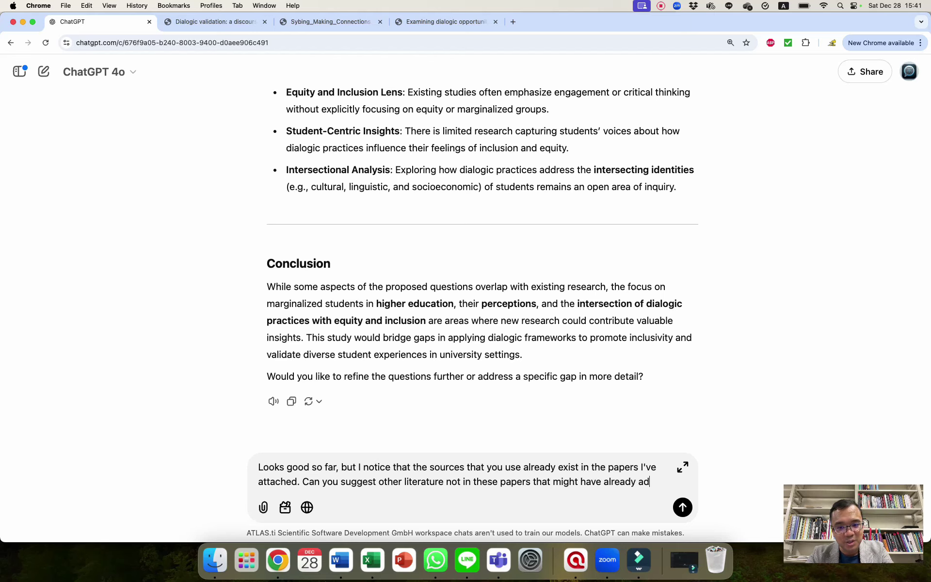
pyautogui.write('dressed these research questions?')
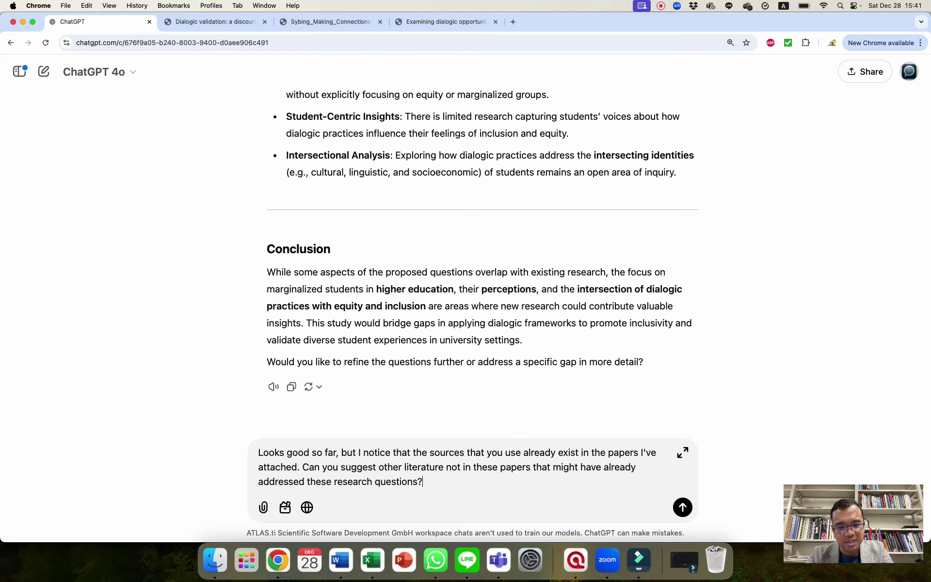
pyautogui.press('Return')
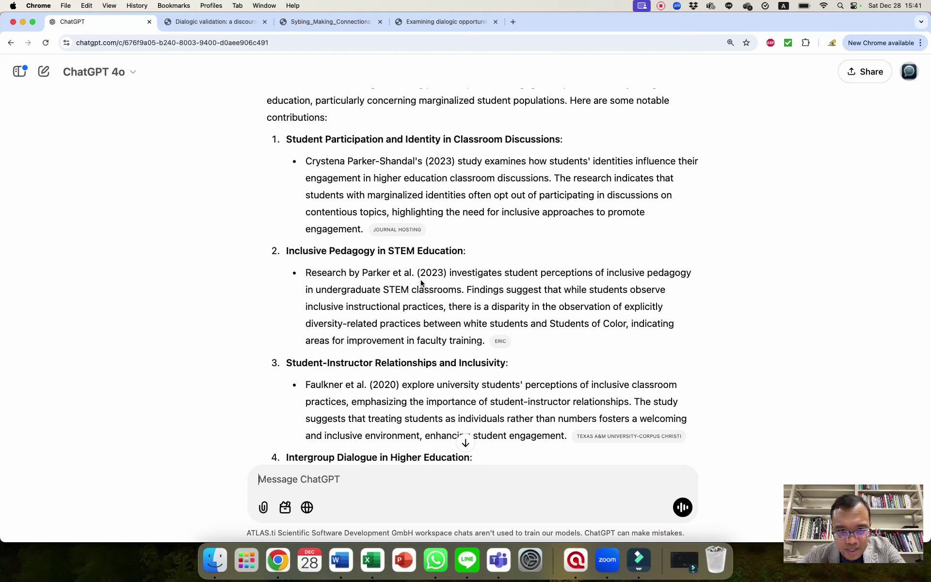
# Begin a follow-up asking, with these new sources taken into consideration, to what extent the research questions above have already been addressed.
pyautogui.scroll(-3, 421, 282)
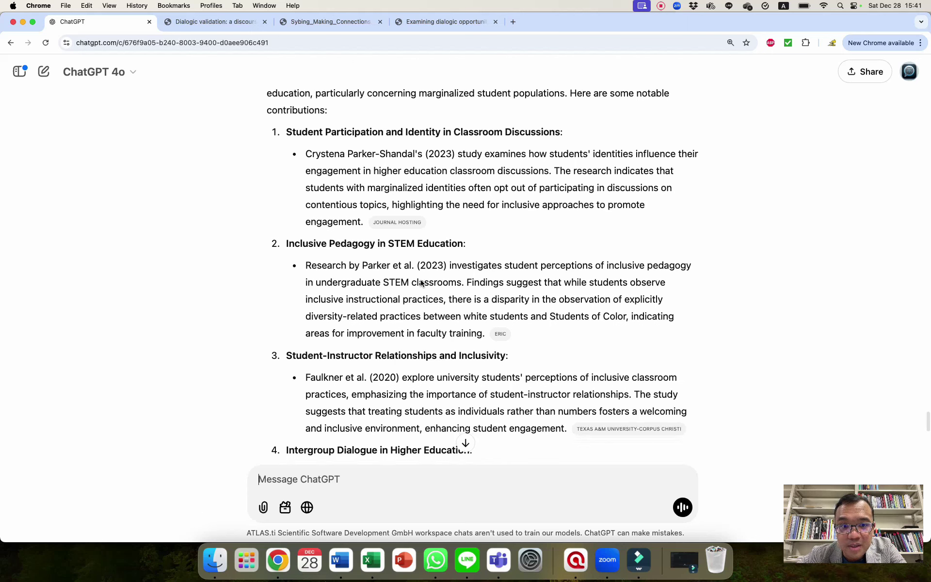
pyautogui.scroll(-10, 401, 295)
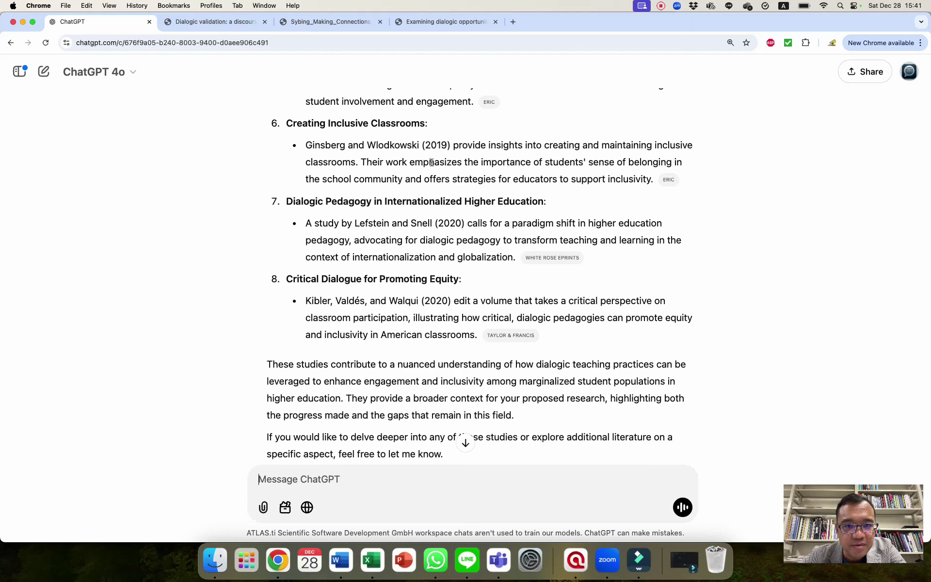
pyautogui.scroll(3, 494, 169)
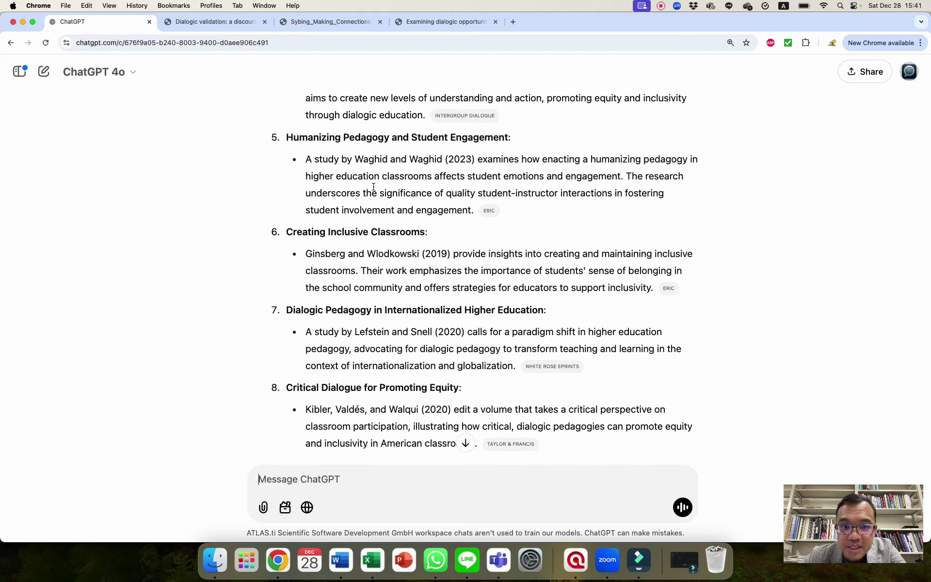
pyautogui.scroll(-5, 341, 235)
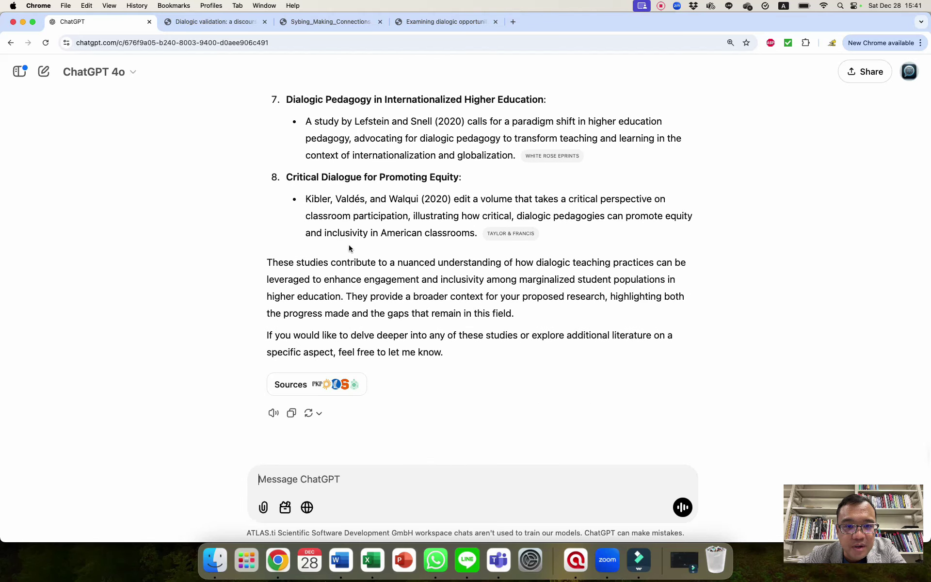
pyautogui.click(407, 472)
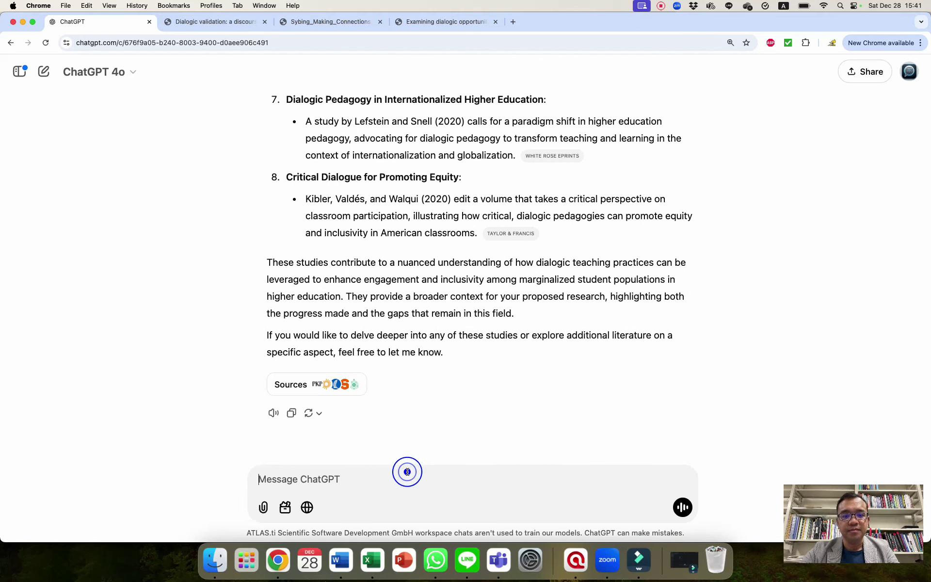
pyautogui.write('Taking these')
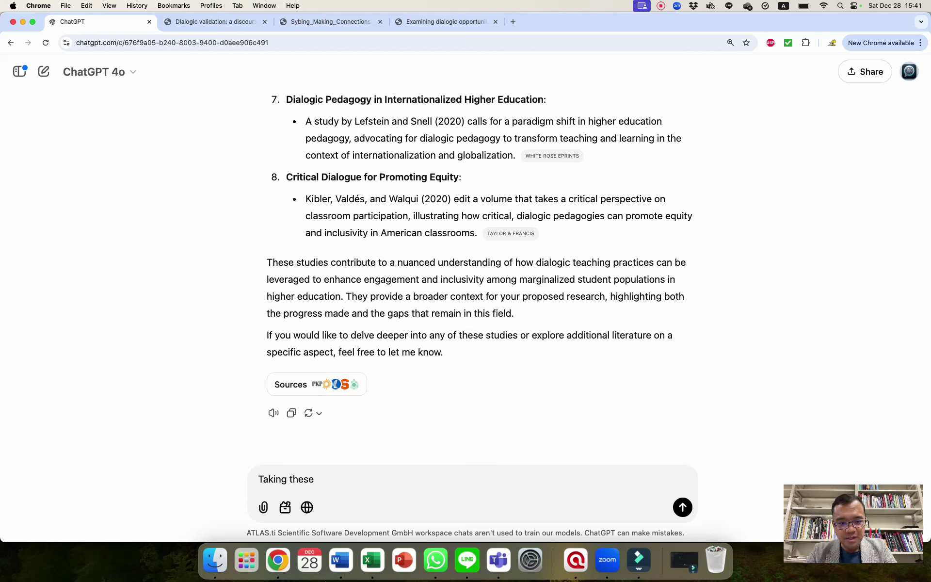
pyautogui.write(' new sources into consider')
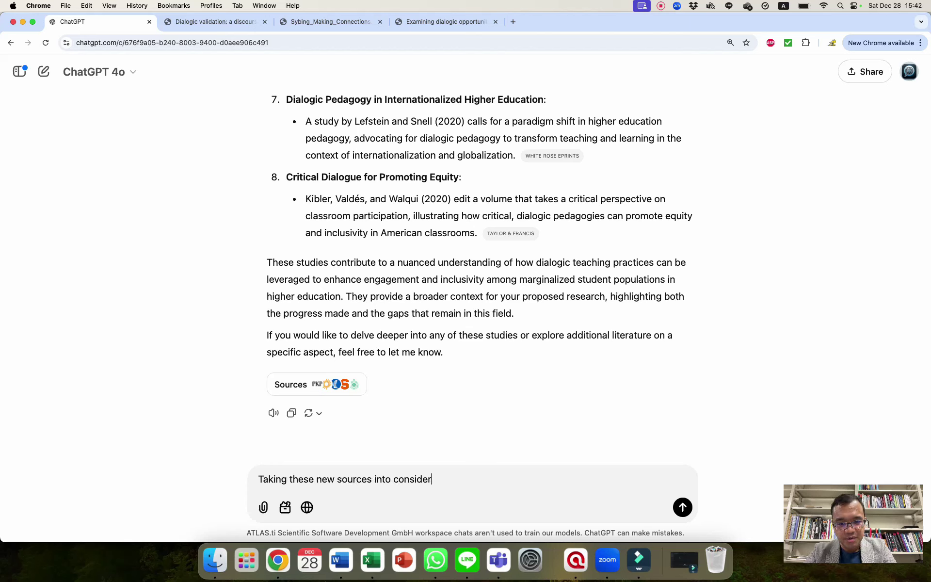
pyautogui.write('ation, to what ex')
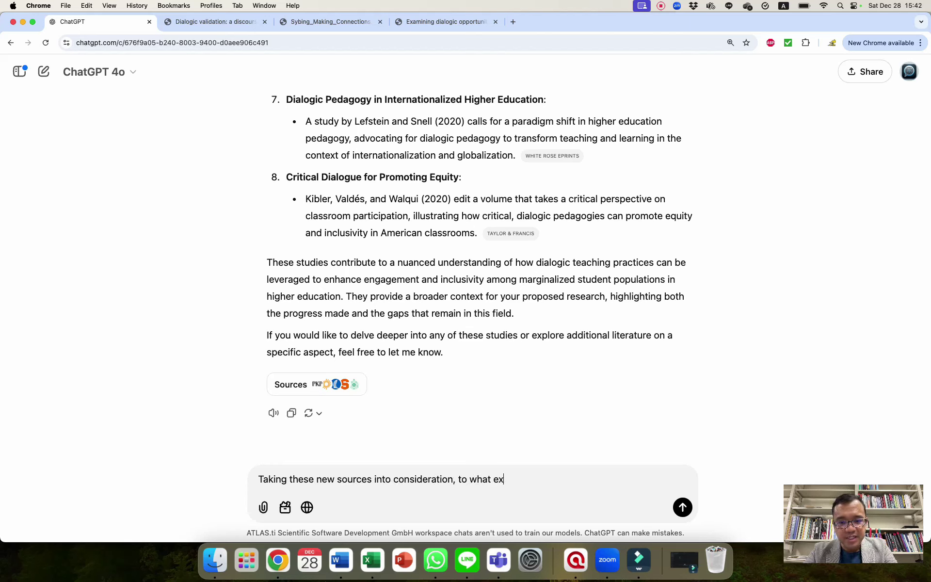
pyautogui.write('tent have the ')
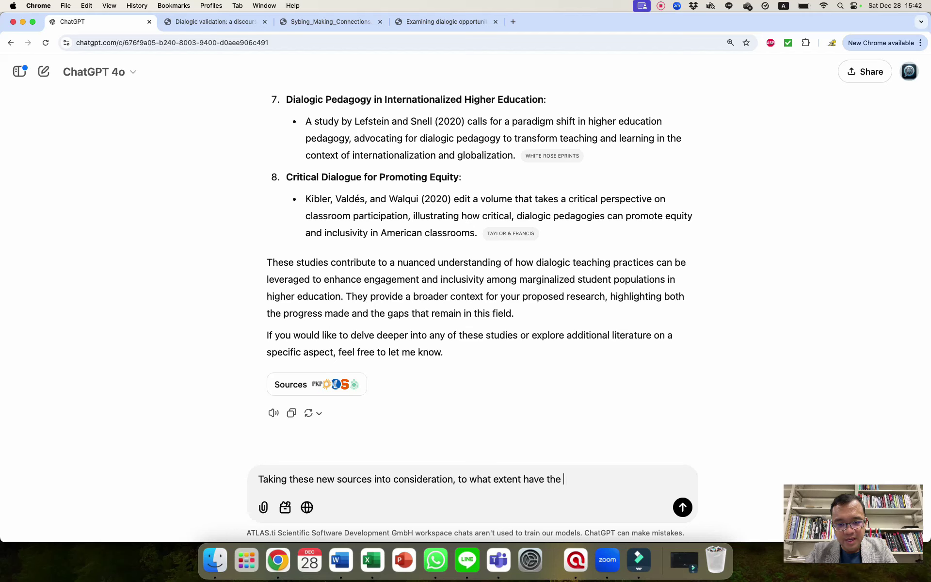
pyautogui.write('research questions a')
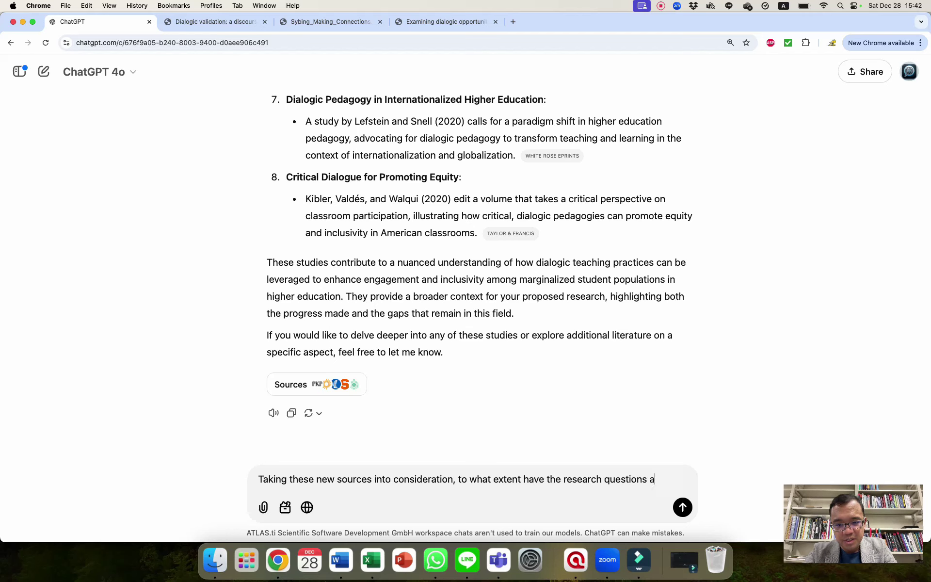
pyautogui.write('bove already been a')
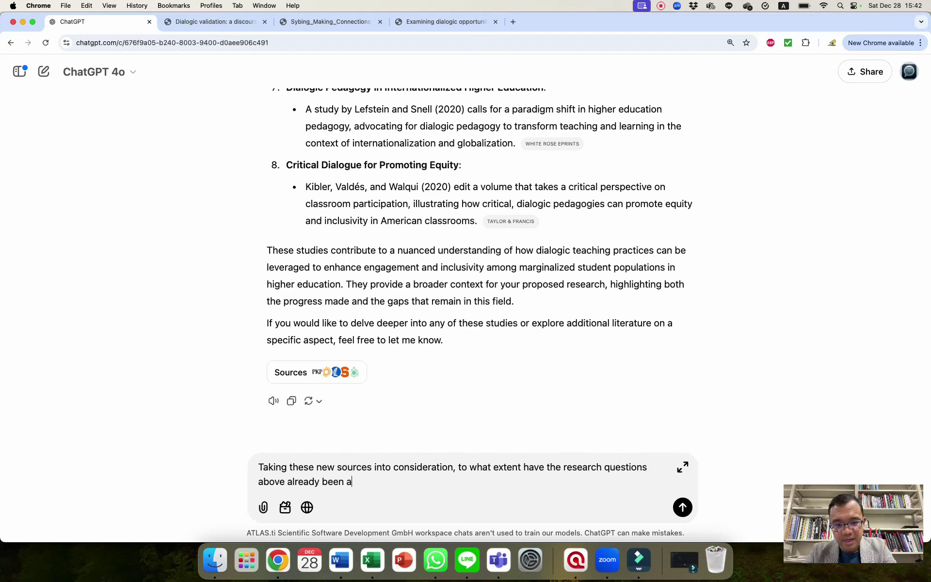
# Complete the follow-up by also asking what new research opportunities remain, and send it.
pyautogui.write('ddressed and what ')
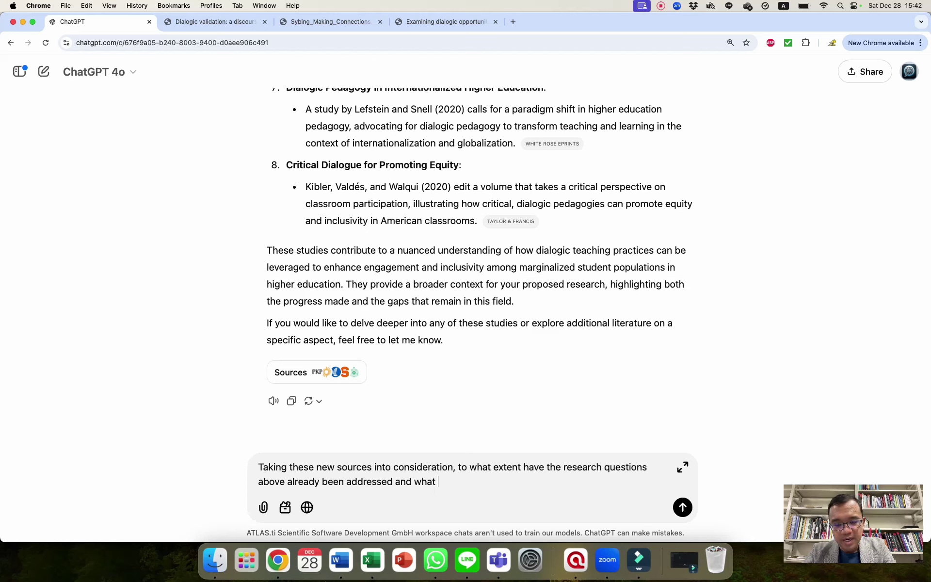
pyautogui.write('new research opp')
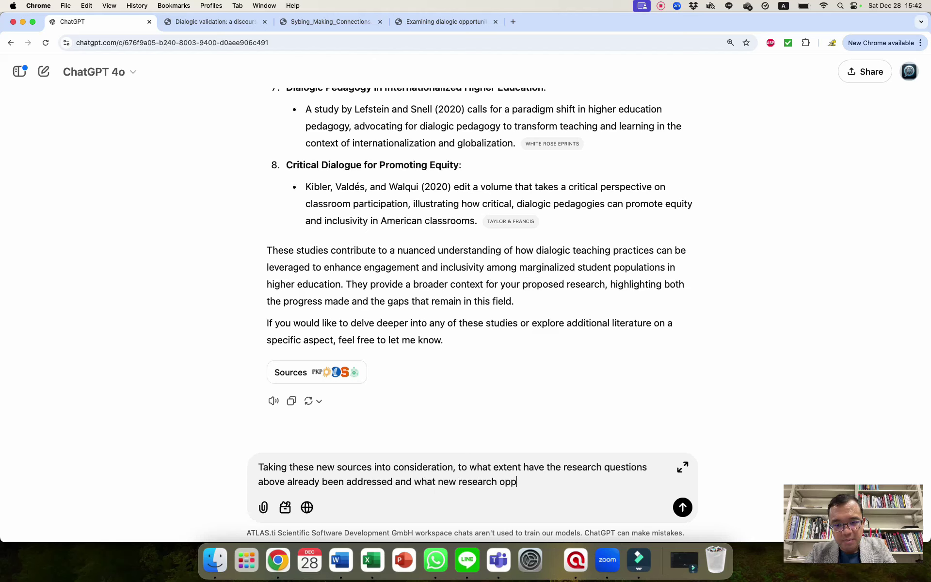
pyautogui.write('ortunities remain?')
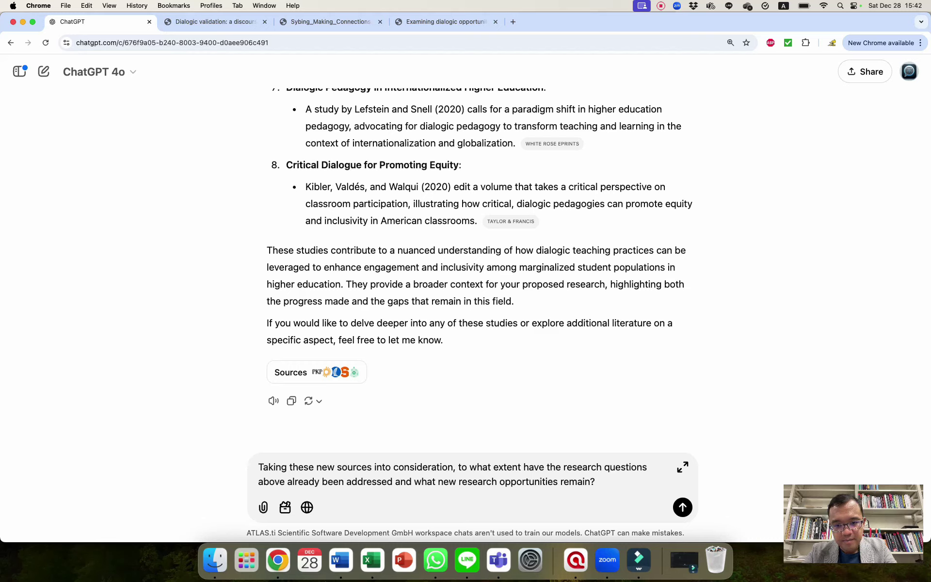
pyautogui.press('Return')
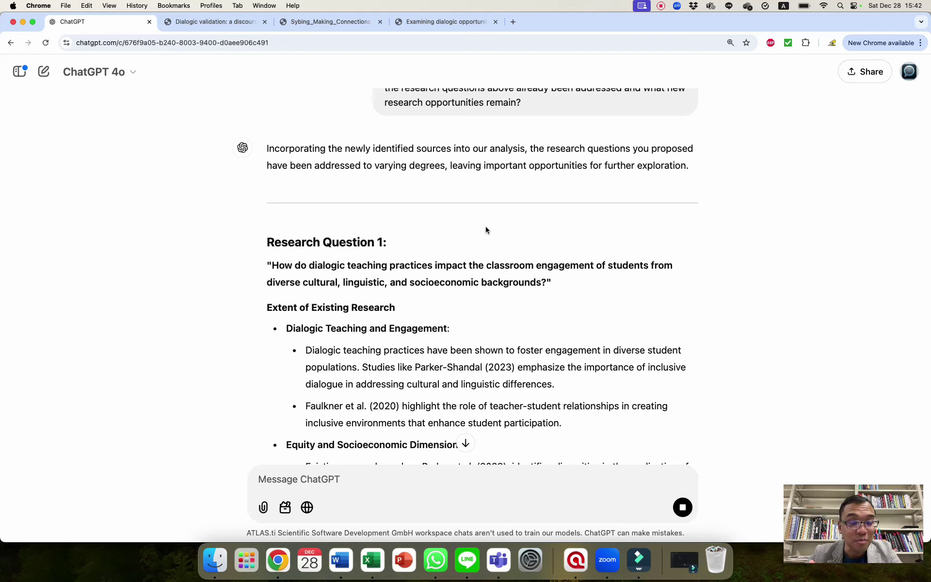
# Examine Research Question 1 in the updated assessment, highlighting the wording of the question.
pyautogui.scroll(-2, 486, 227)
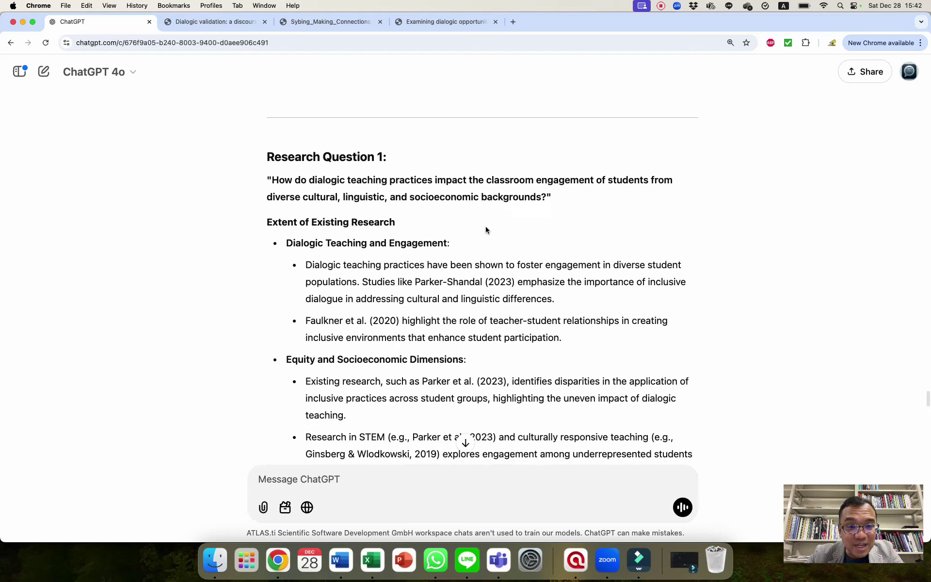
pyautogui.doubleClick(432, 185)
pyautogui.tripleClick(433, 185)
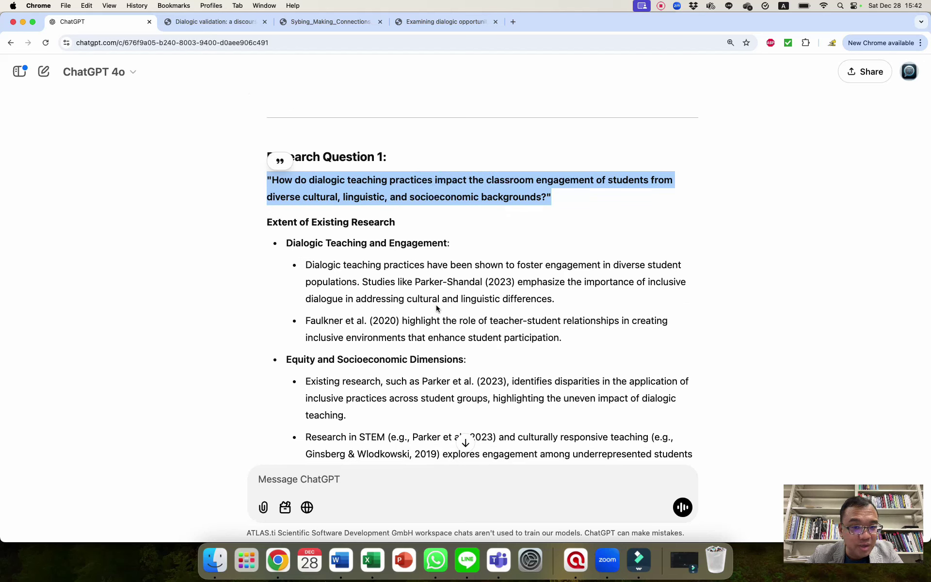
# Examine the extent of existing research for Research Question 1, highlighting the dialogic teaching, engagement, equity and socioeconomic points.
pyautogui.scroll(-2, 436, 305)
pyautogui.scroll(-3, 436, 305)
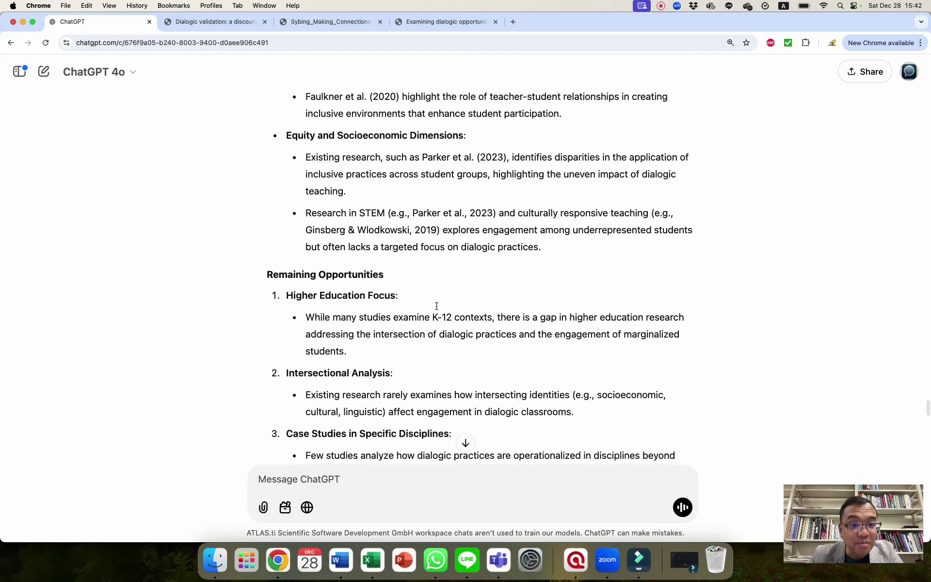
pyautogui.scroll(2, 436, 304)
pyautogui.scroll(-3, 435, 305)
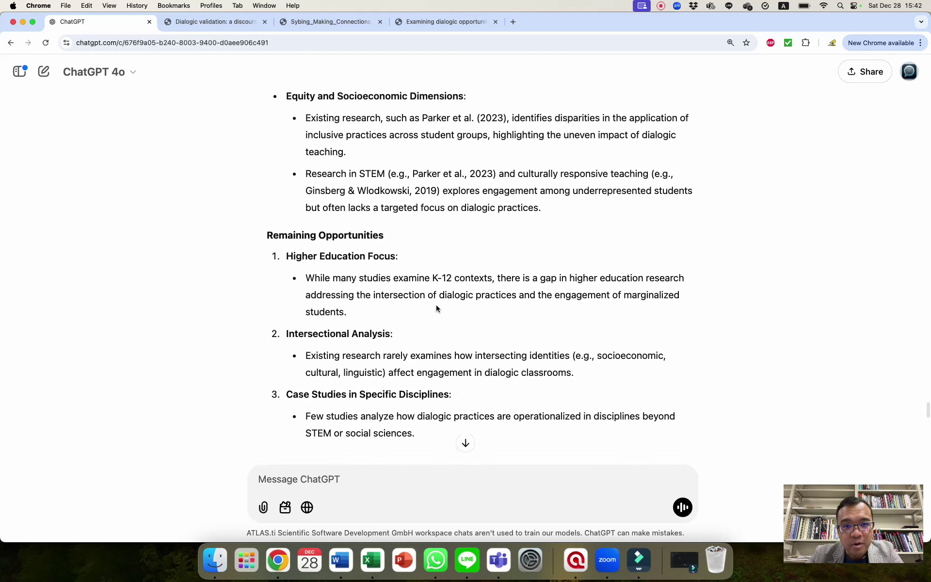
pyautogui.scroll(3, 435, 305)
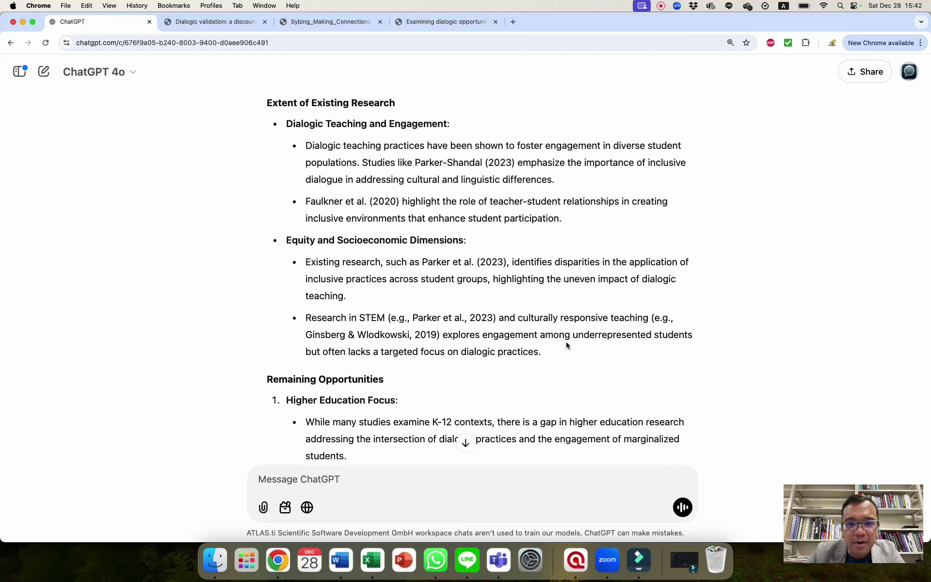
pyautogui.moveTo(558, 357); pyautogui.dragTo(279, 125)
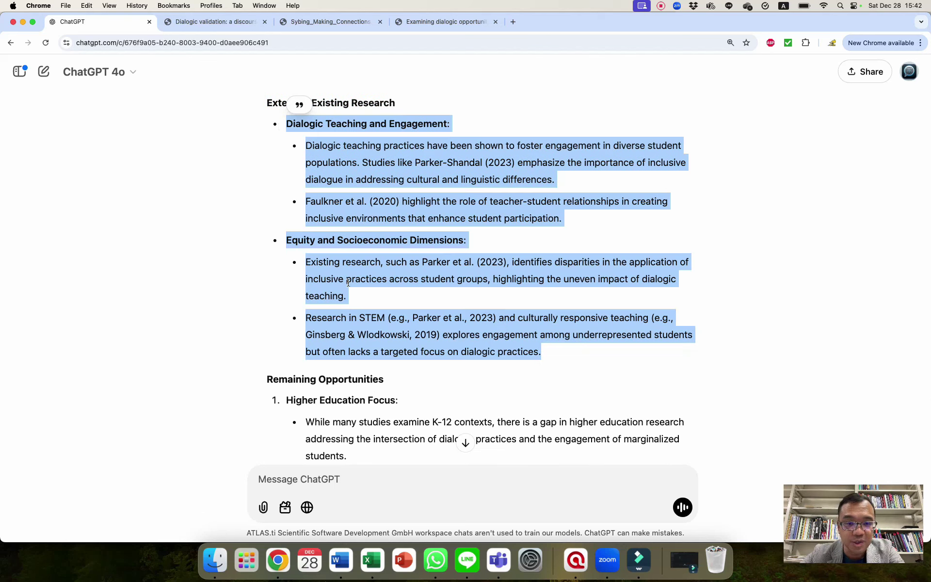
pyautogui.scroll(-5, 360, 317)
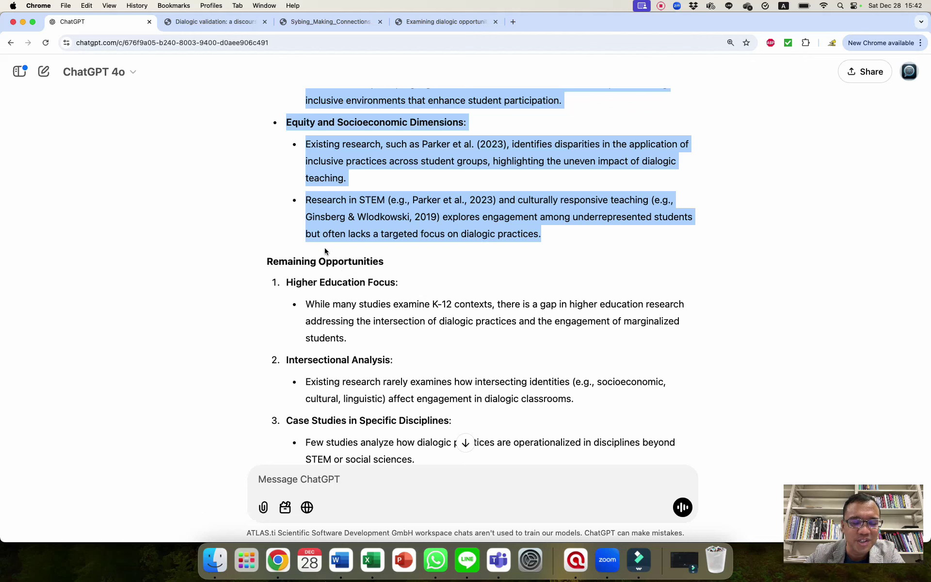
pyautogui.scroll(6, 322, 246)
pyautogui.click(279, 207)
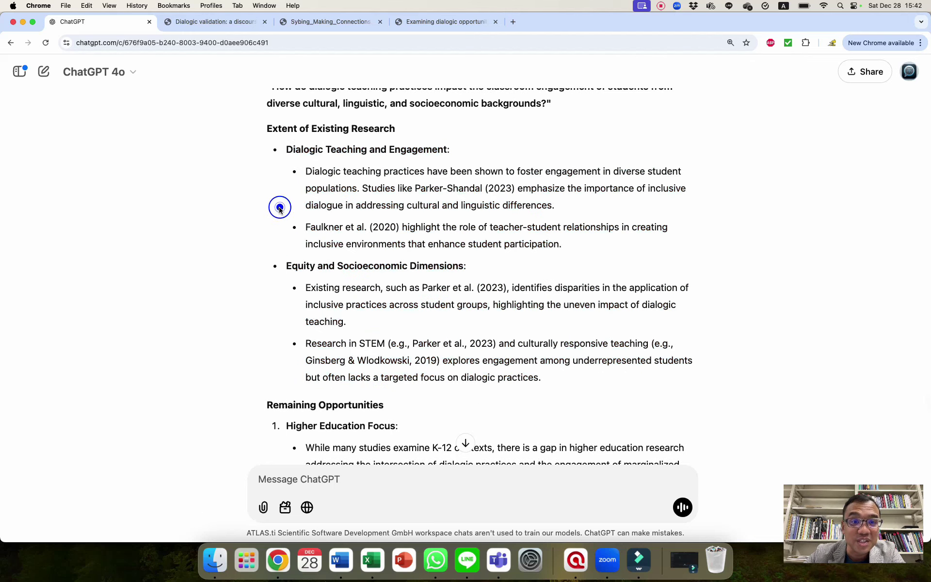
# Review the remaining opportunities for Research Question 1, highlighting the higher education, specific disciplines and intersectional analysis items.
pyautogui.scroll(-5, 279, 208)
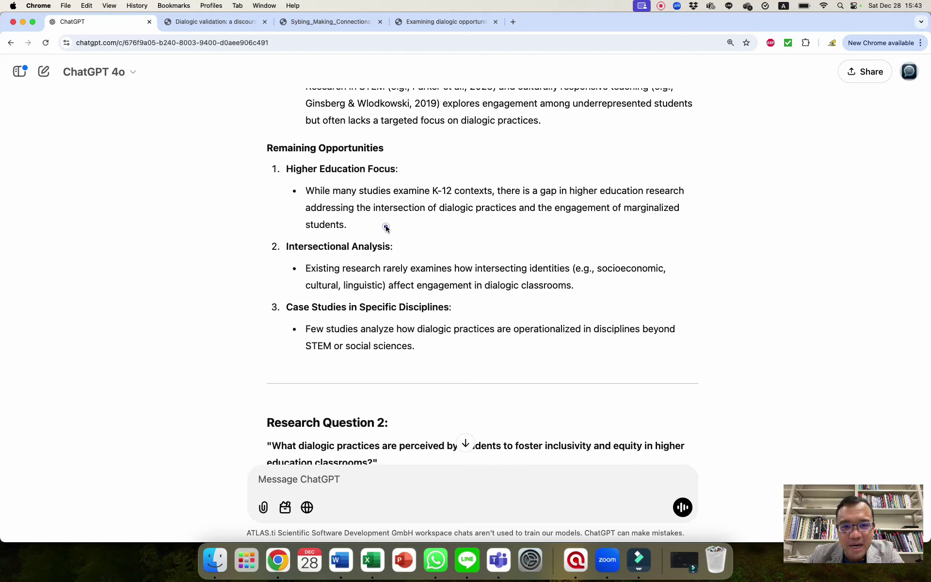
pyautogui.moveTo(386, 228); pyautogui.dragTo(296, 182)
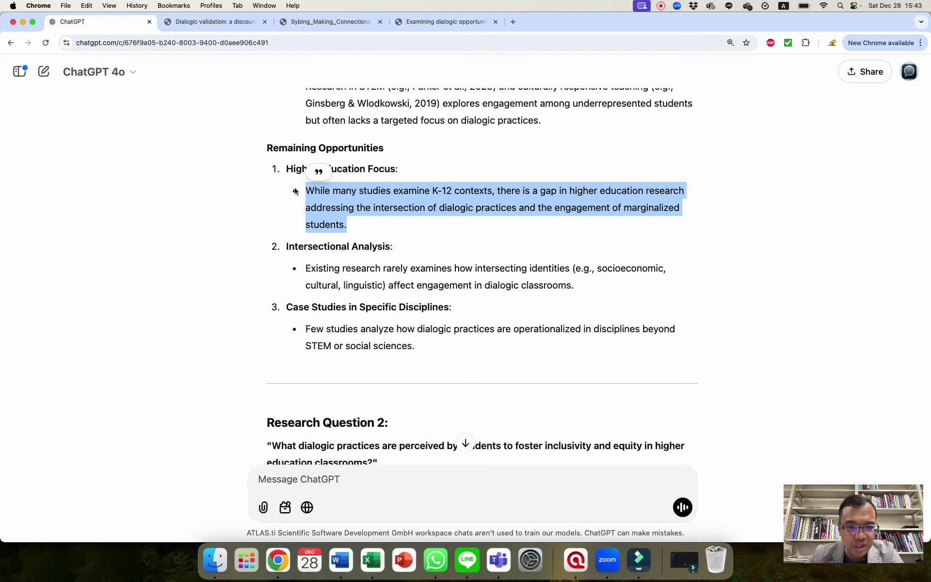
pyautogui.click(289, 305)
pyautogui.tripleClick(289, 307)
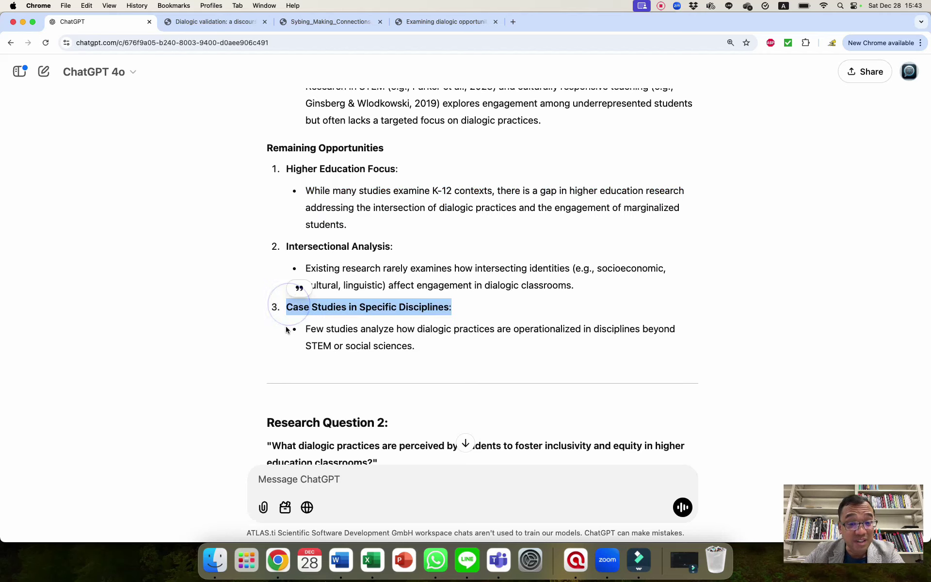
pyautogui.click(439, 347)
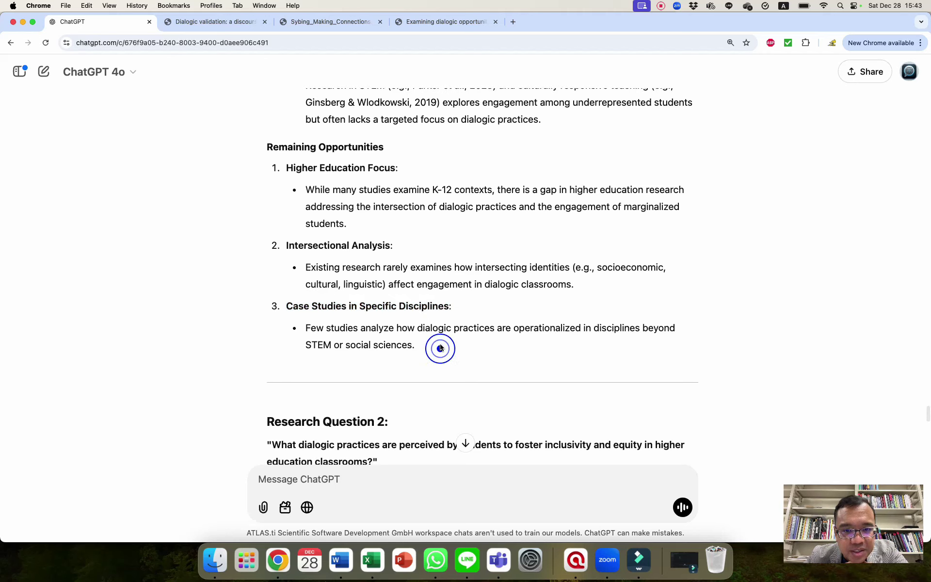
pyautogui.click(597, 275)
pyautogui.moveTo(583, 278); pyautogui.dragTo(511, 262)
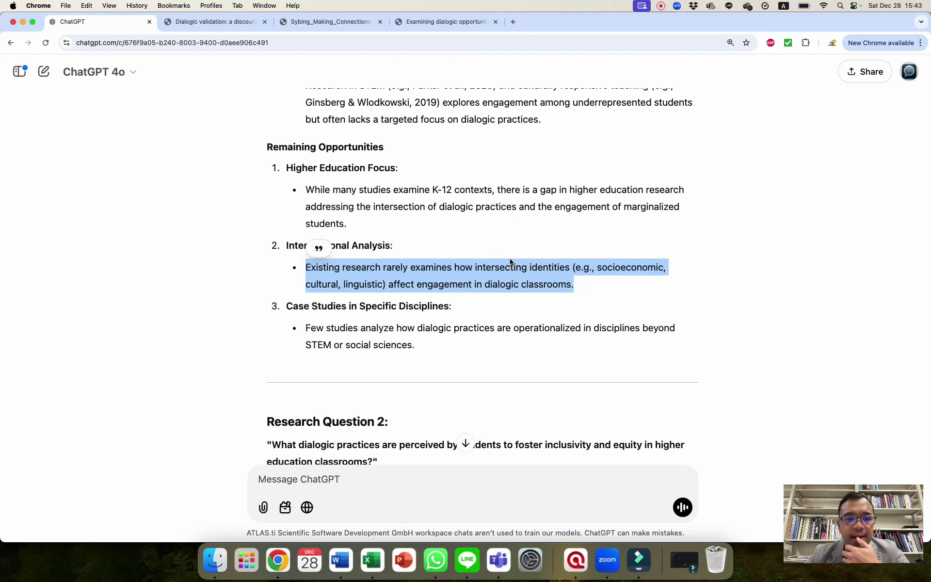
# Review the remaining opportunities for Research Question 2, highlighting granular analysis of practices, marginalized student voices and longitudinal insights.
pyautogui.scroll(-10, 511, 262)
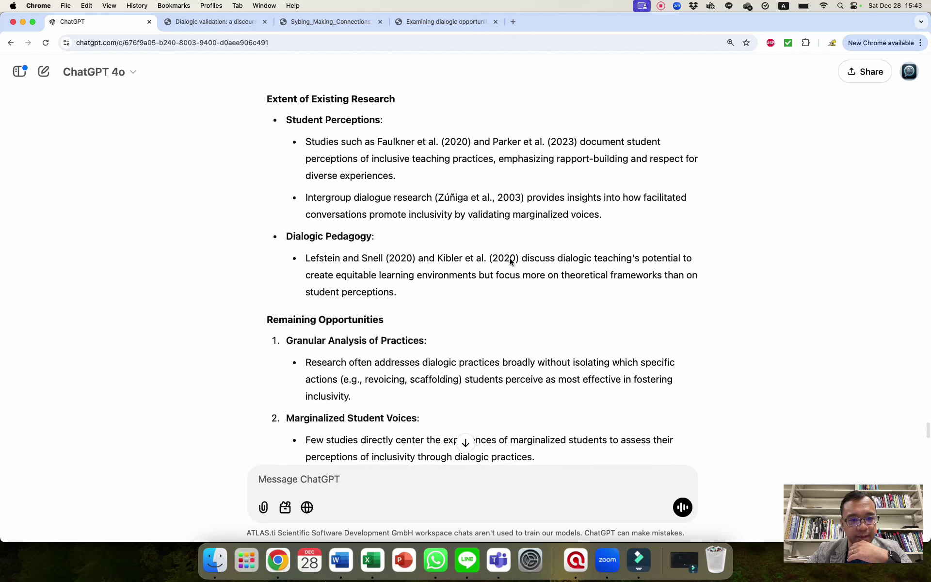
pyautogui.scroll(1, 510, 260)
pyautogui.scroll(-4, 509, 262)
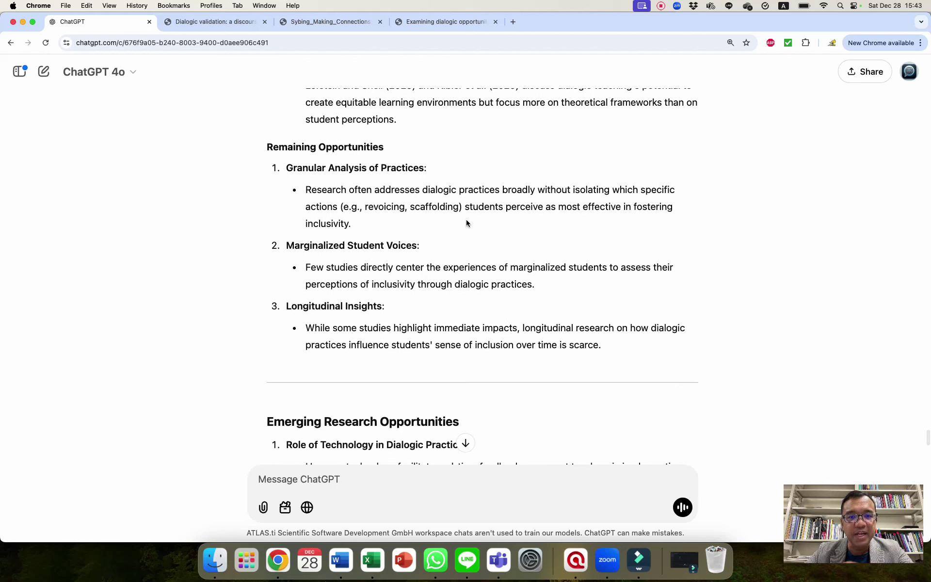
pyautogui.moveTo(441, 229); pyautogui.dragTo(270, 168)
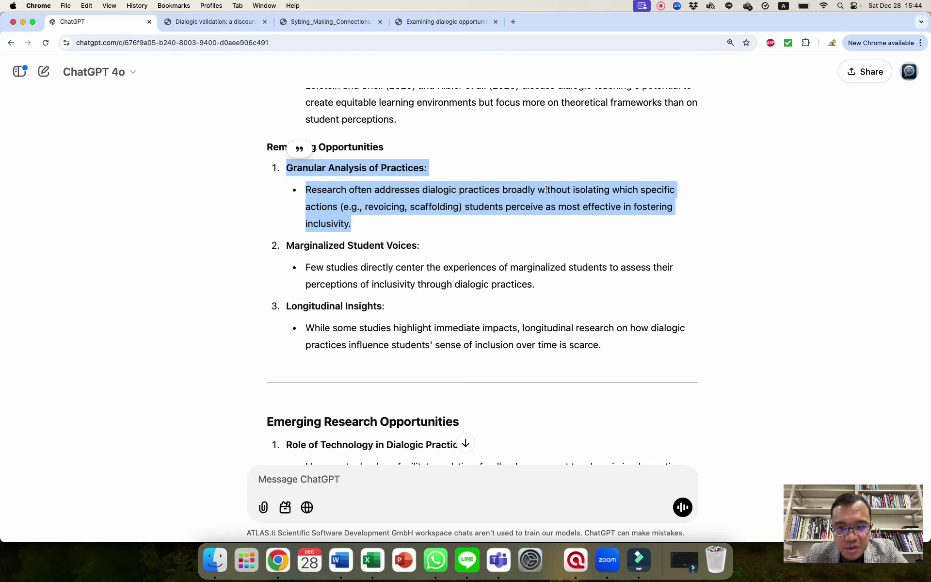
pyautogui.click(488, 217)
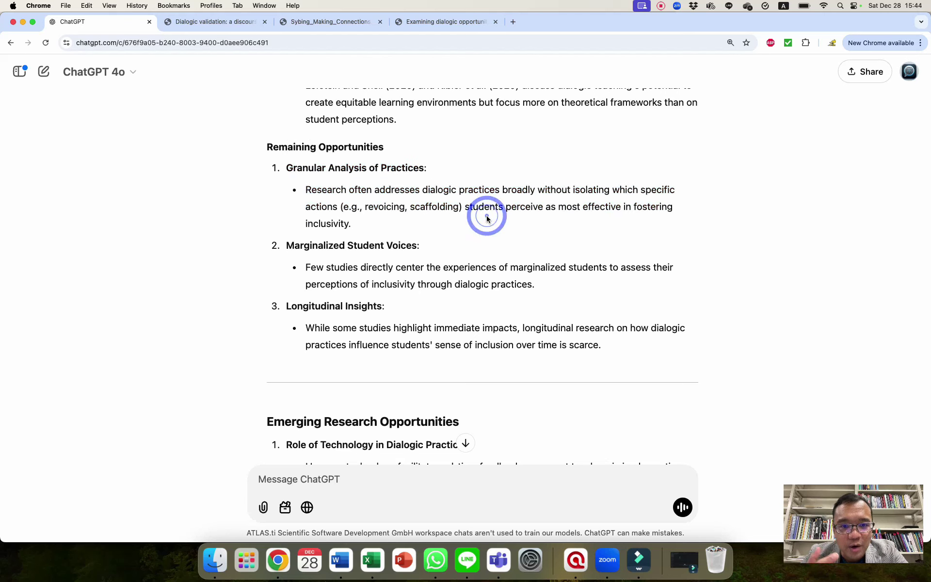
pyautogui.tripleClick(549, 282)
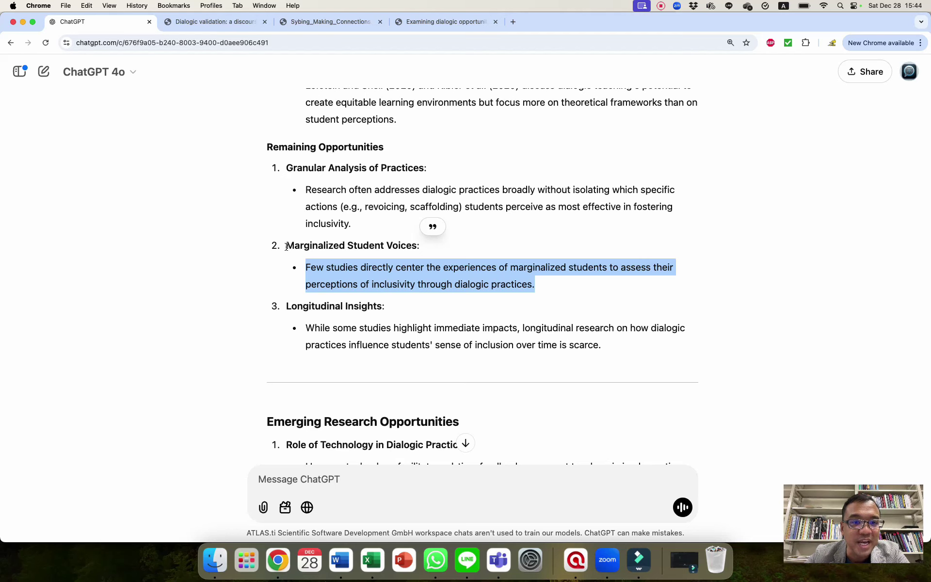
pyautogui.scroll(-5, 289, 325)
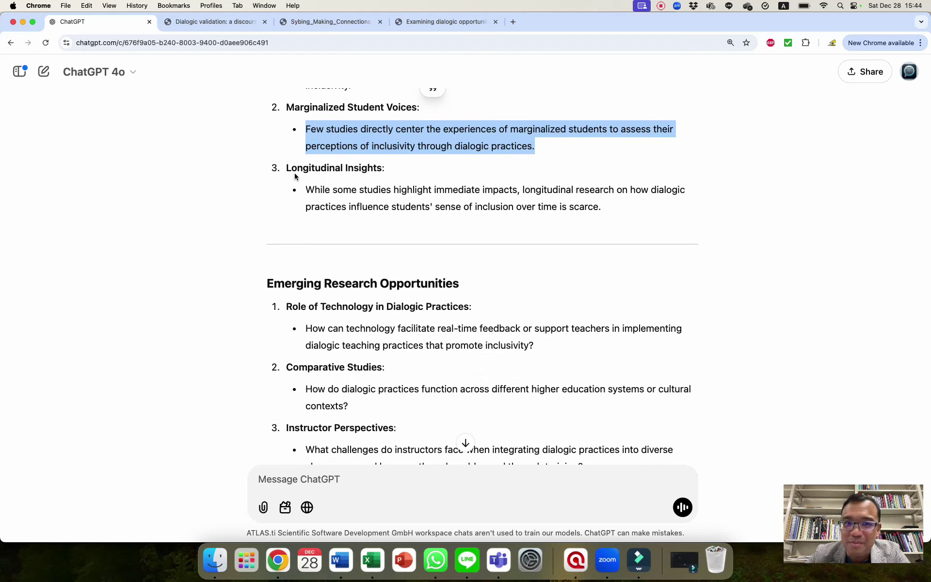
pyautogui.tripleClick(283, 170)
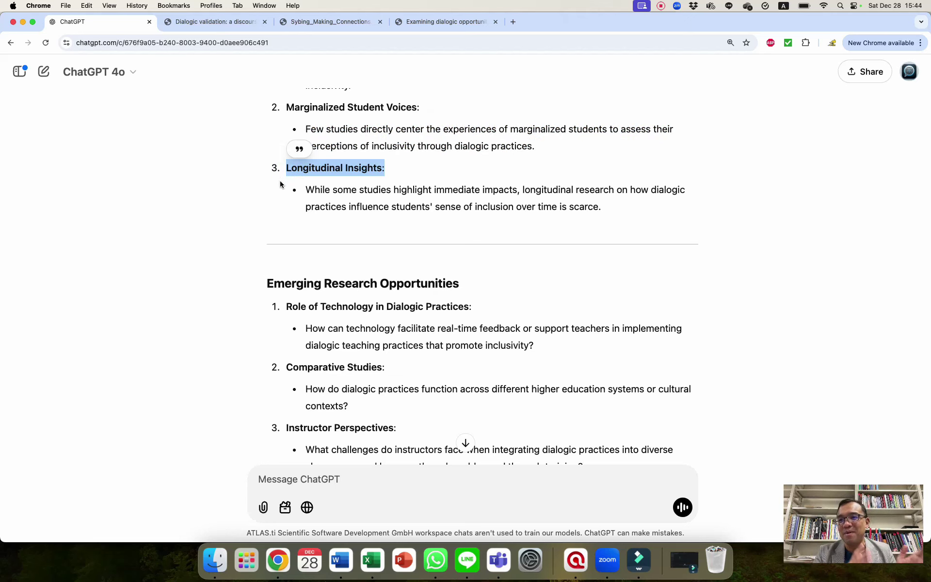
# Read through the emerging research opportunities, highlighting the equity metrics item, and continue to the conclusion of the response.
pyautogui.scroll(-6, 280, 228)
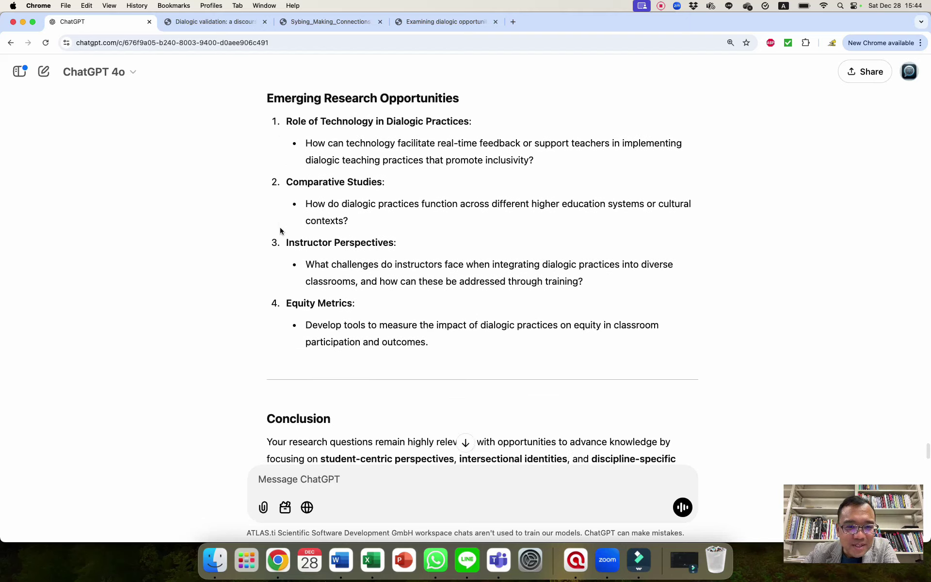
pyautogui.scroll(1, 281, 231)
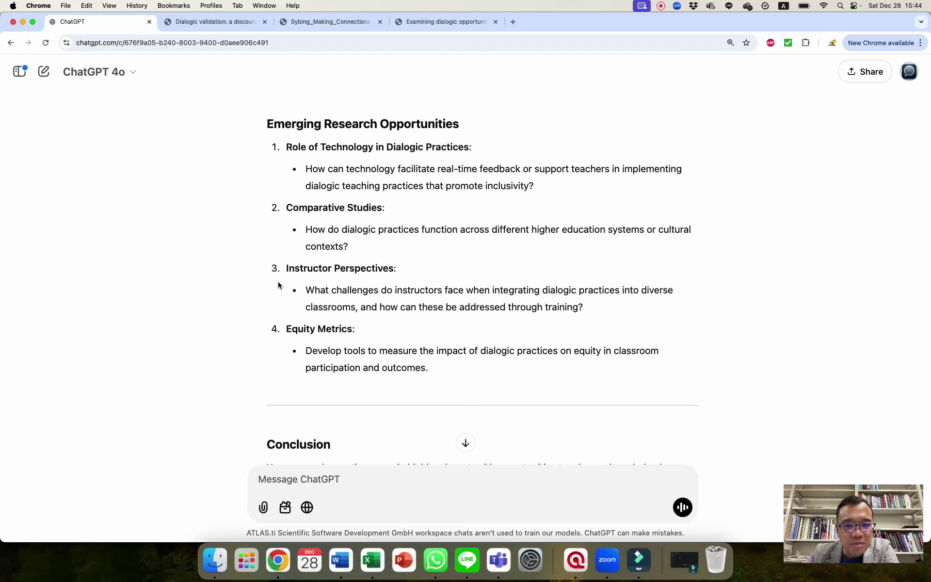
pyautogui.moveTo(438, 365); pyautogui.dragTo(306, 351)
pyautogui.click(294, 362)
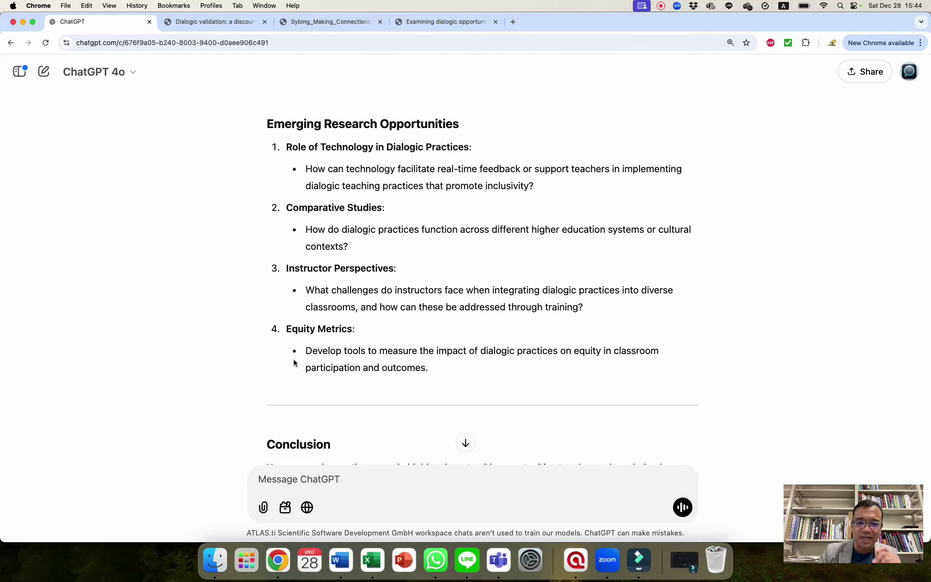
pyautogui.scroll(-1, 294, 363)
pyautogui.scroll(1, 293, 363)
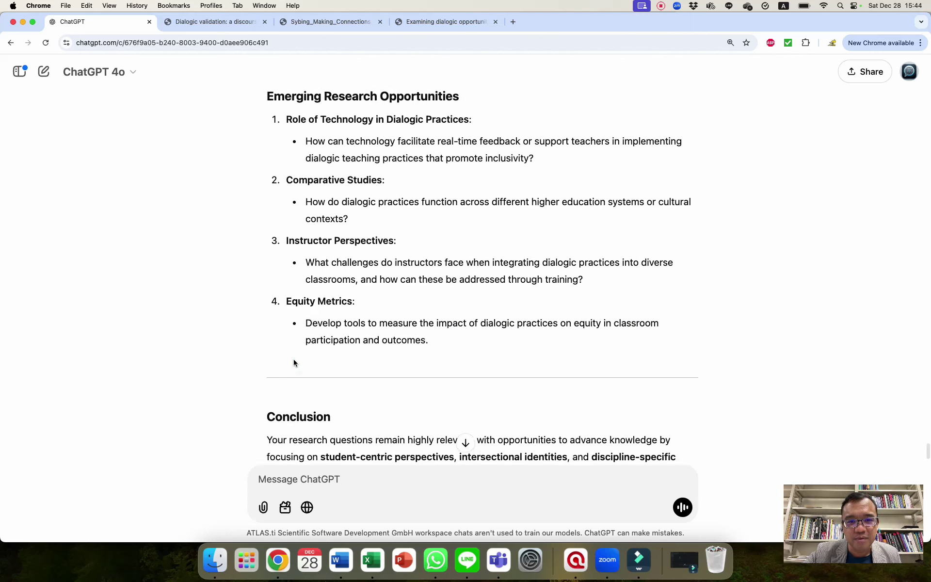
pyautogui.scroll(-3, 293, 363)
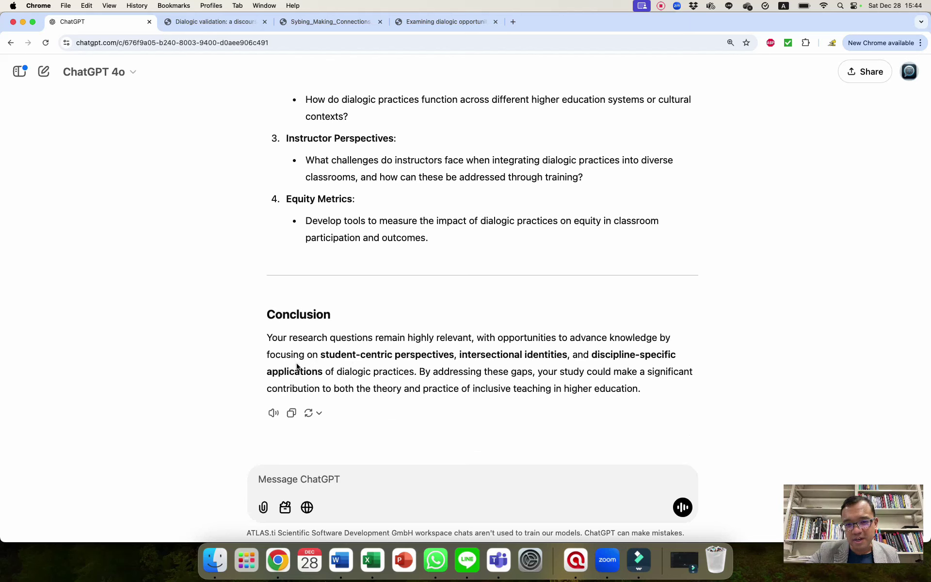
# Begin a follow-up message thanking ChatGPT and proposing a new study on equity metrics based on the scholarship discussed so far.
pyautogui.click(339, 487)
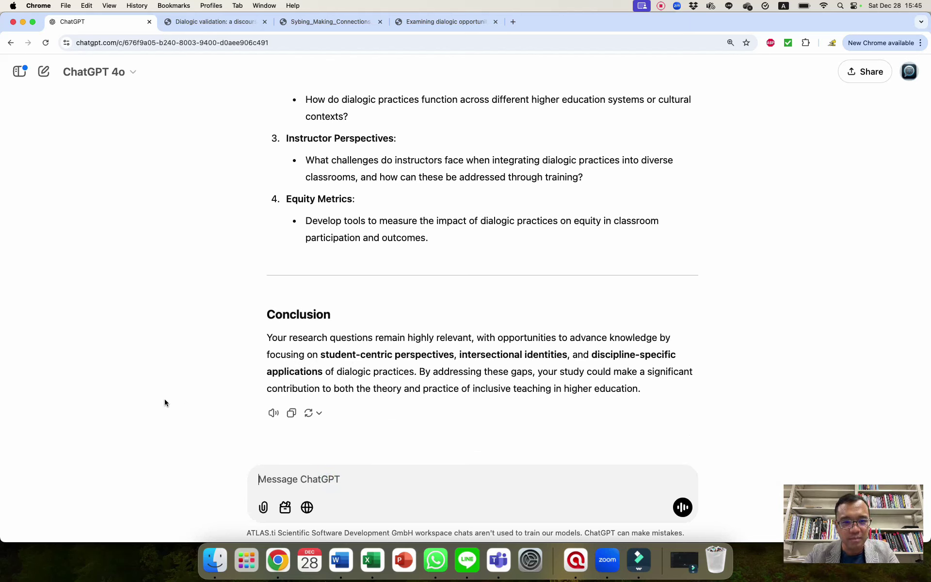
pyautogui.write('Thanks')
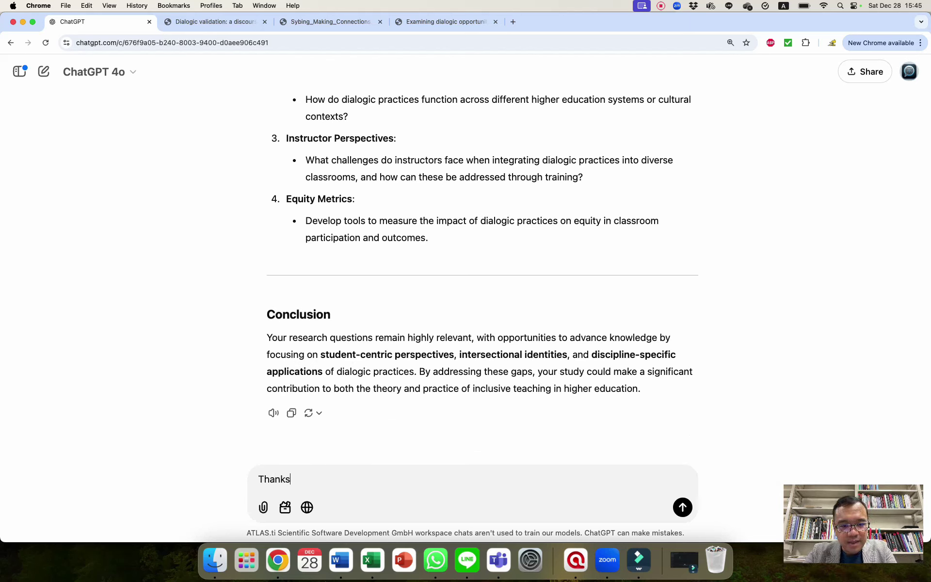
pyautogui.write("! Now let's propos")
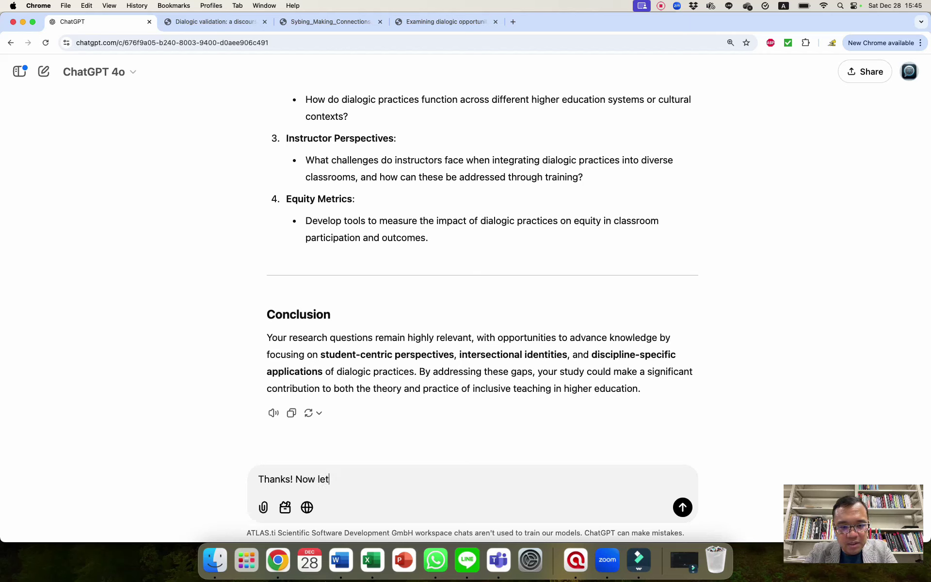
pyautogui.write('ew s')
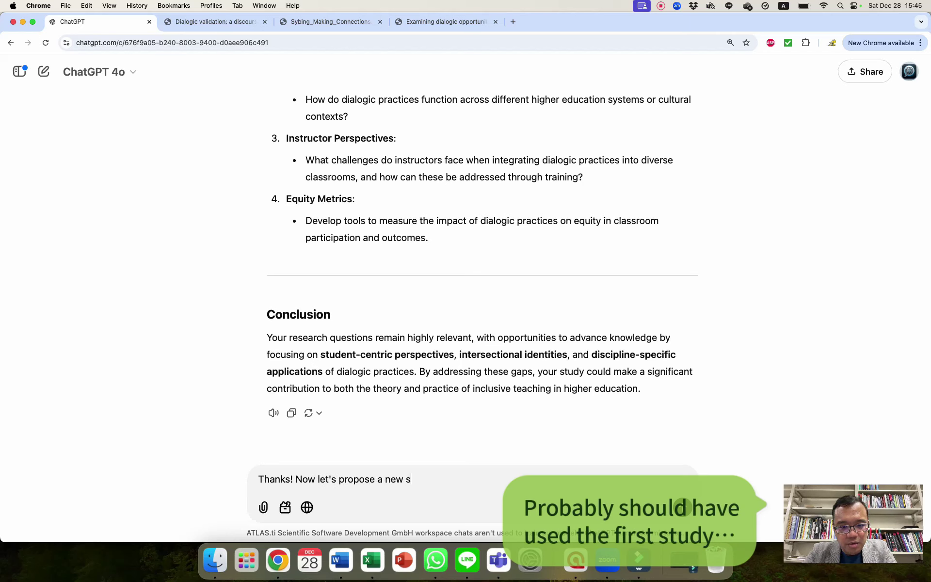
pyautogui.write('tudy o')
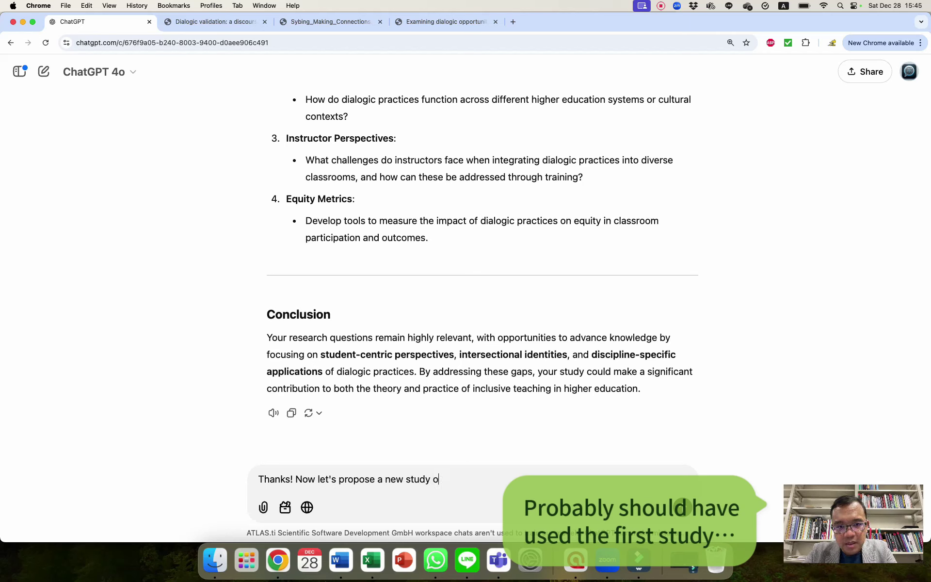
pyautogui.write('n equity metrics ')
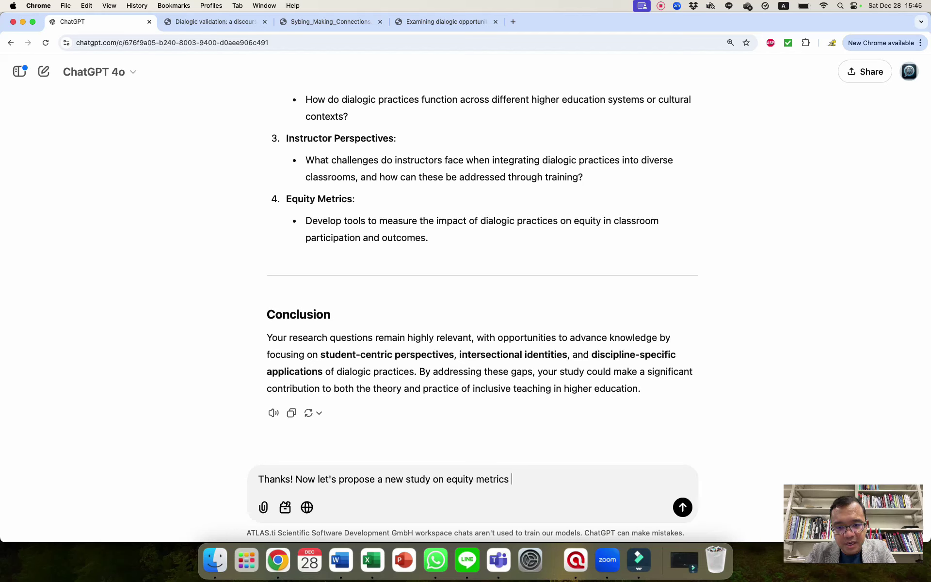
pyautogui.write('based on the scholar')
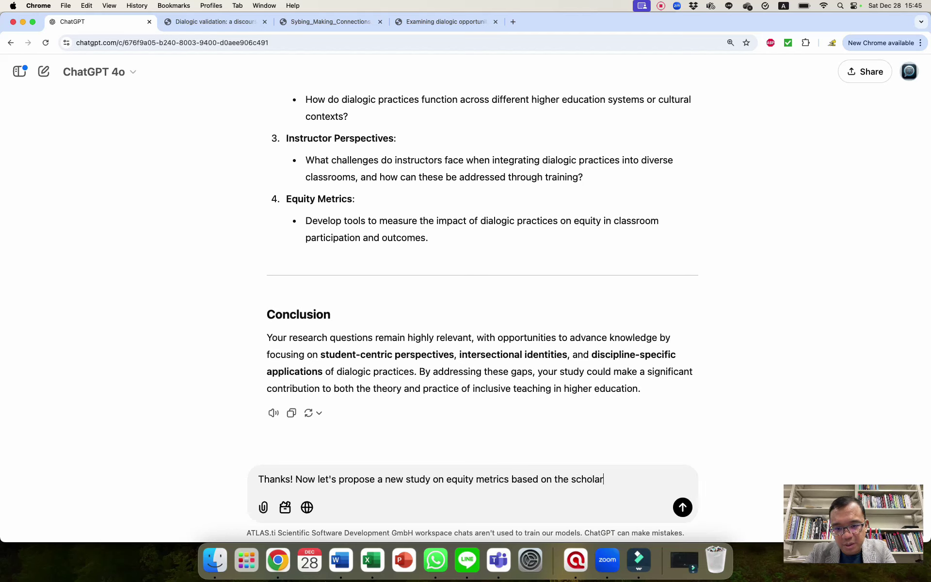
pyautogui.write('ship discussed so far. ')
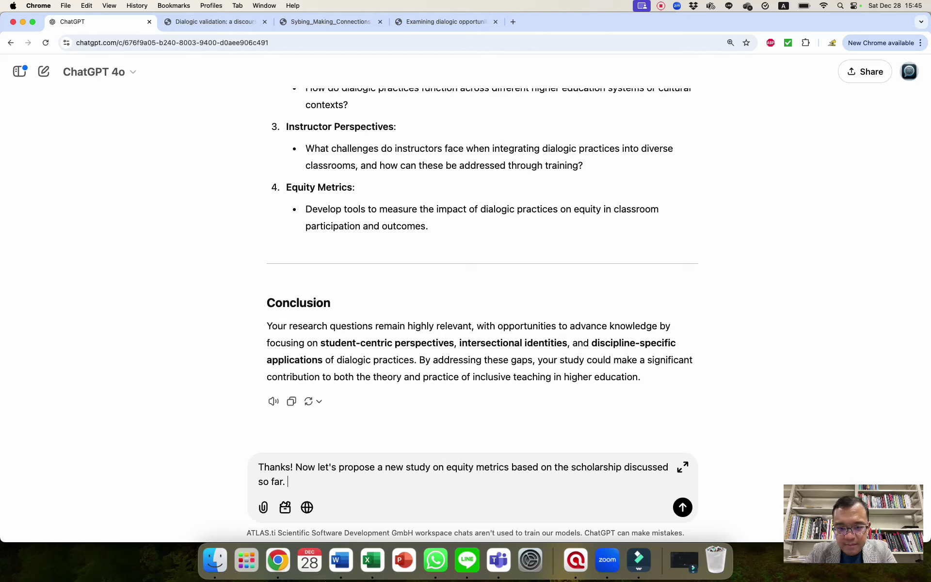
# Add to the message: "Be sure to employ theoretical knowledge about dialogue practices in classroom settings and".
pyautogui.write('Be sure to employ ')
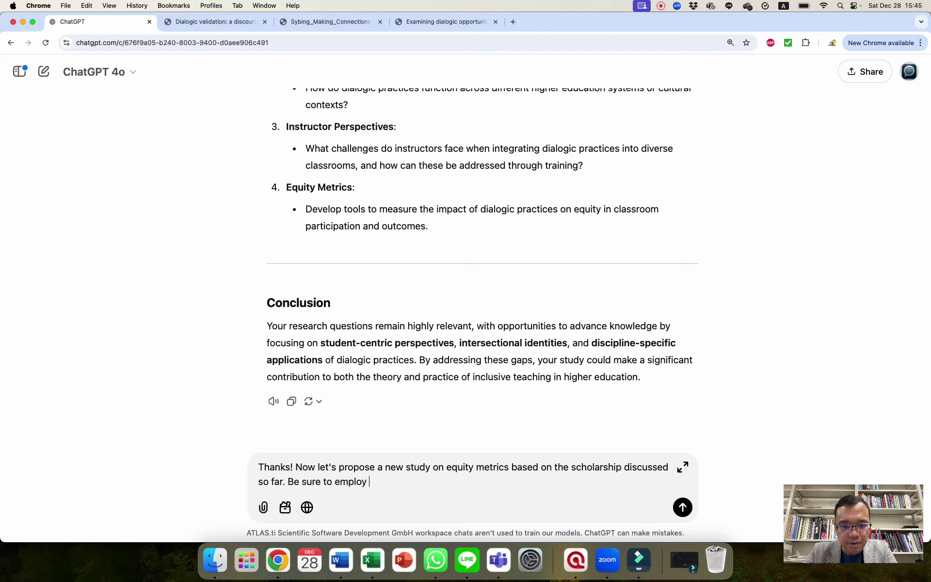
pyautogui.write('theoret')
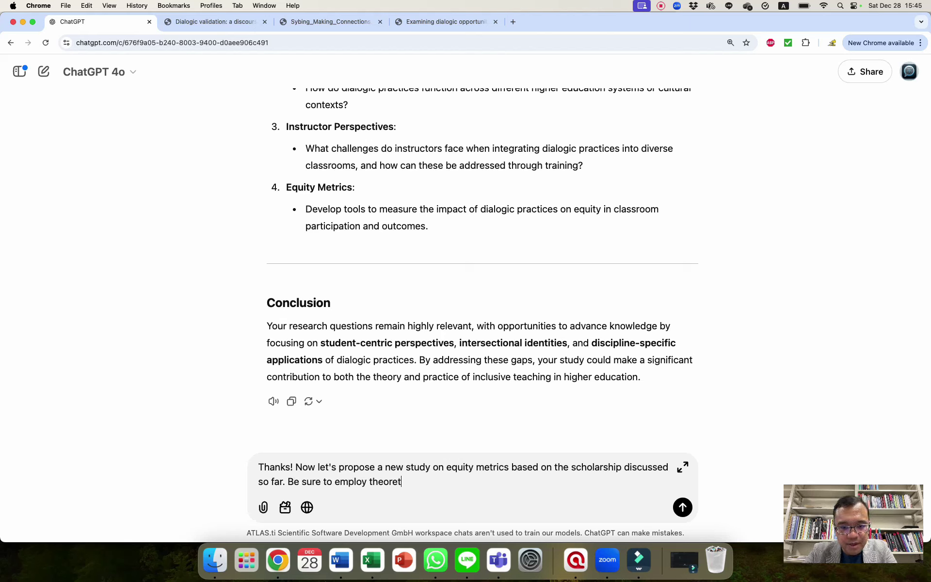
pyautogui.write('ical know')
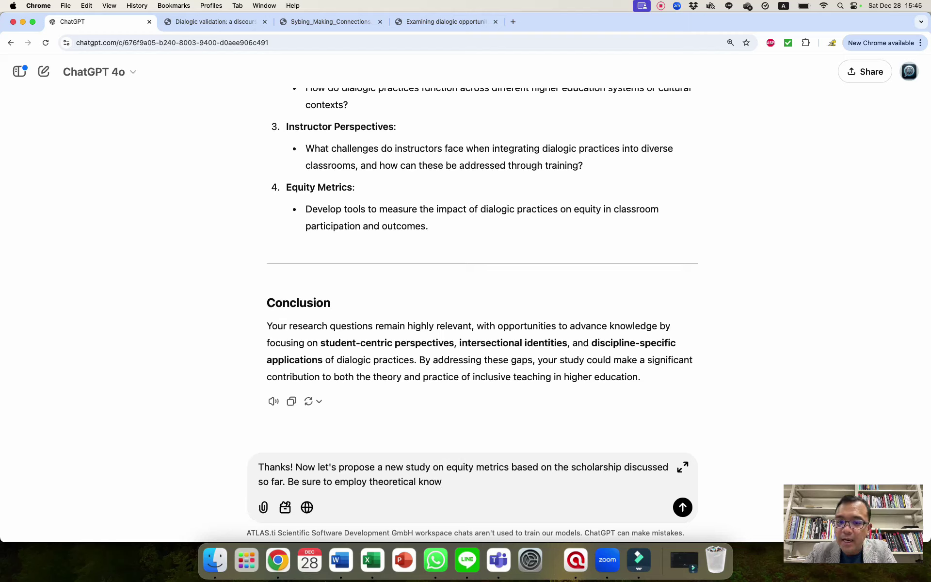
pyautogui.write('ledge about ')
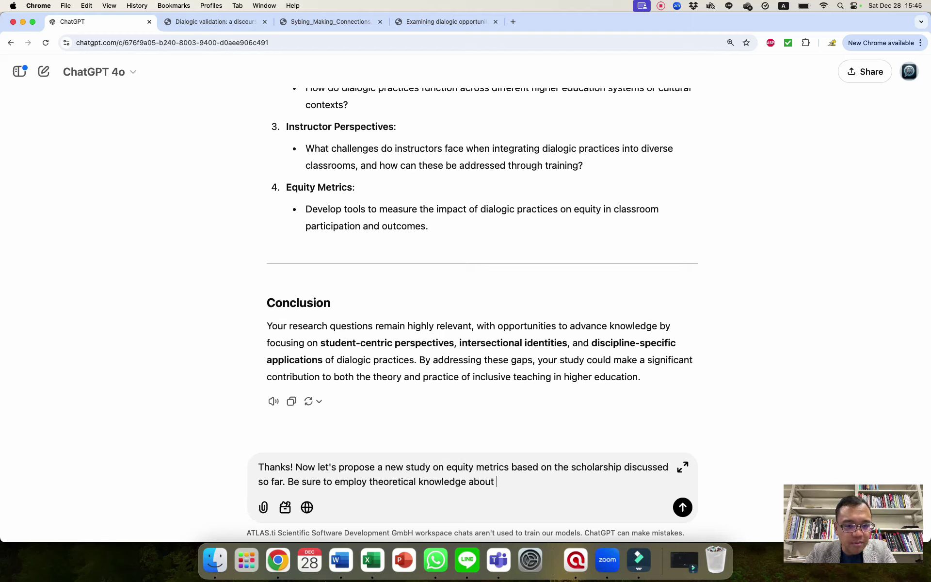
pyautogui.write('dialogue practices')
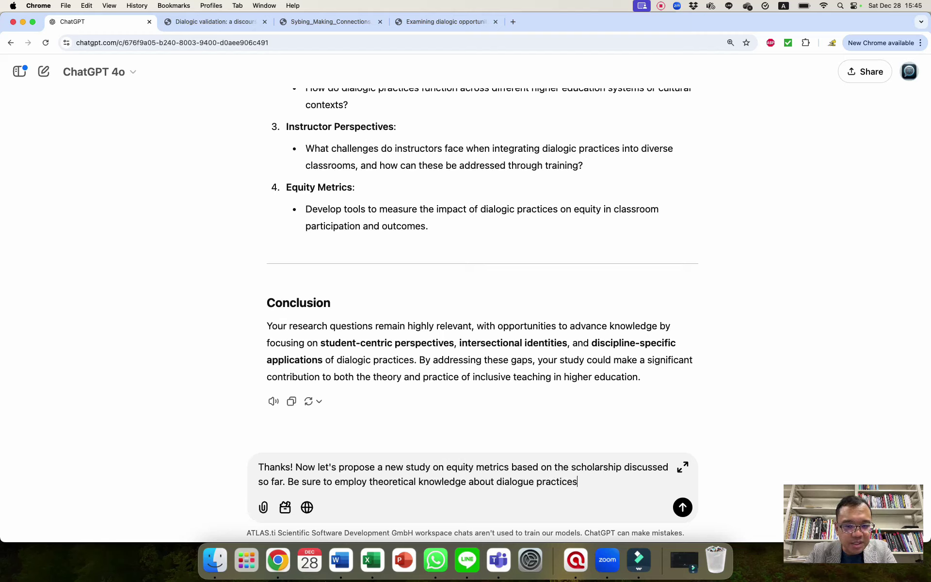
pyautogui.write(' in classroom')
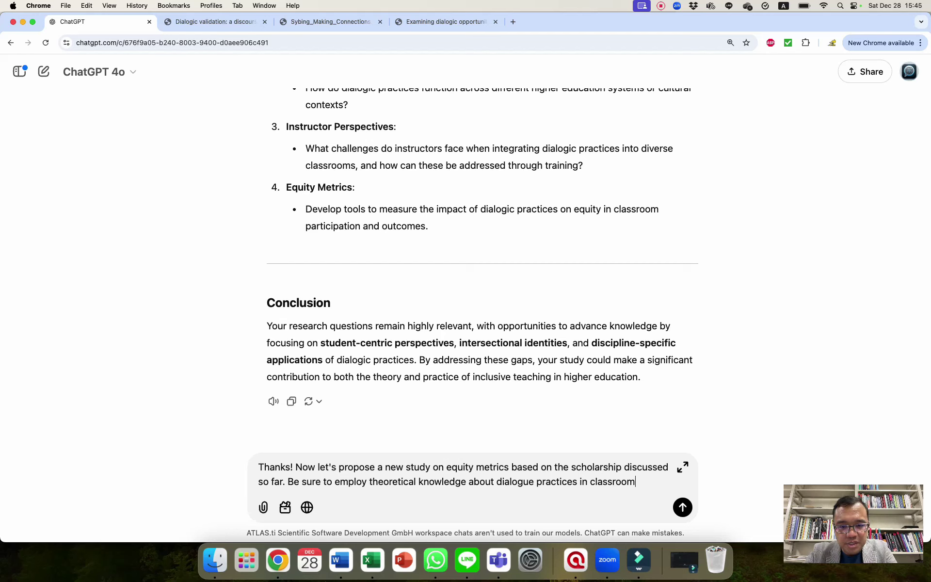
pyautogui.write(' settings and')
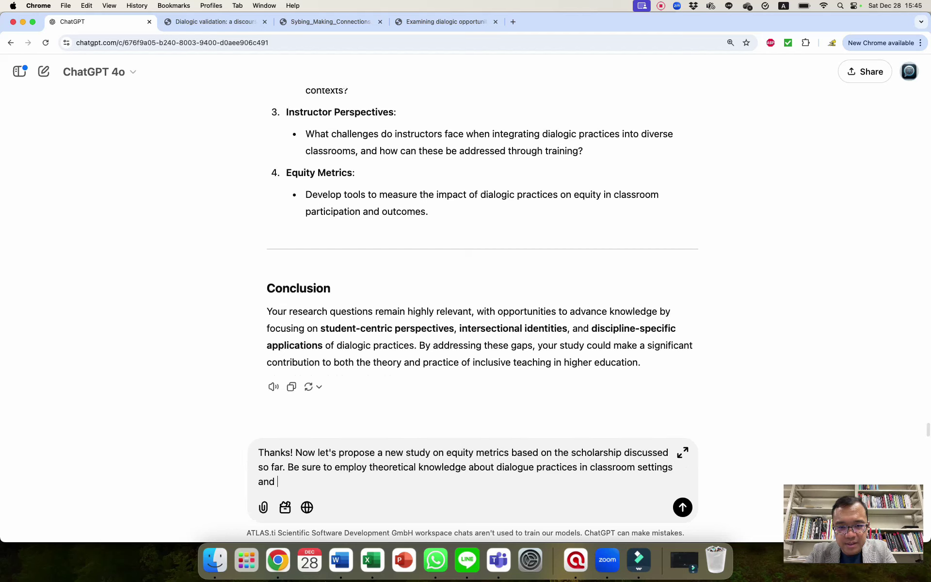
# Finish the sentence with "devise a study that is feasible for doctoral students to complete within a year.".
pyautogui.write(' devis')
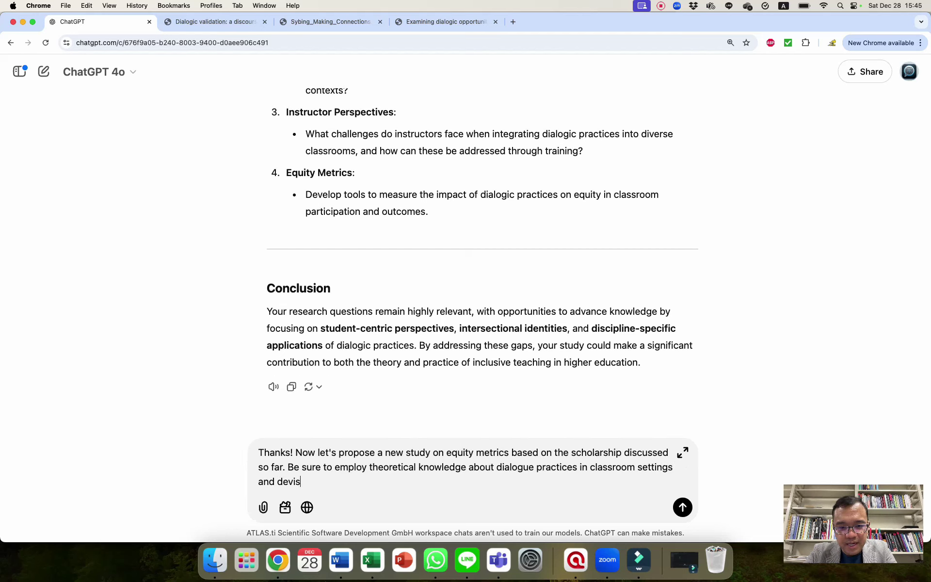
pyautogui.write('e a stu')
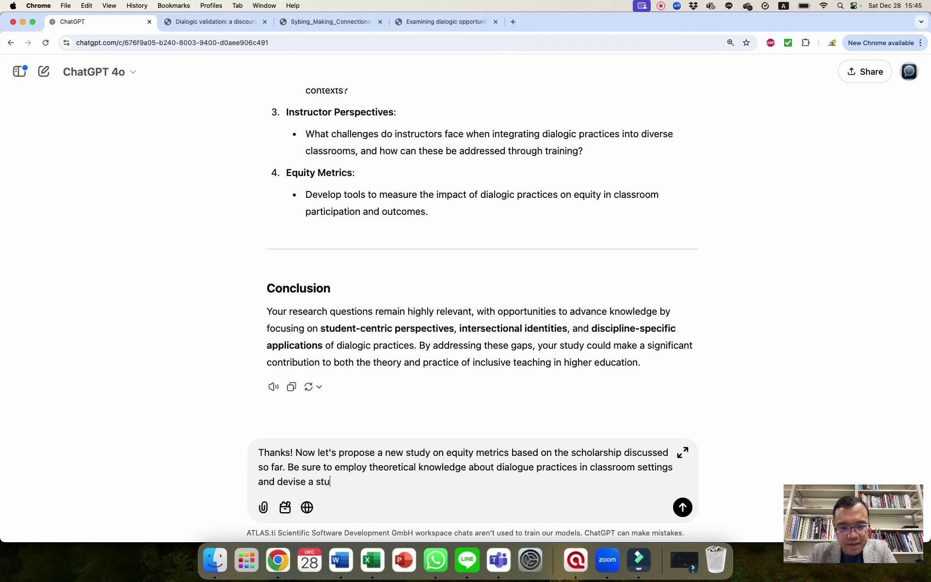
pyautogui.write('dy that is feasi')
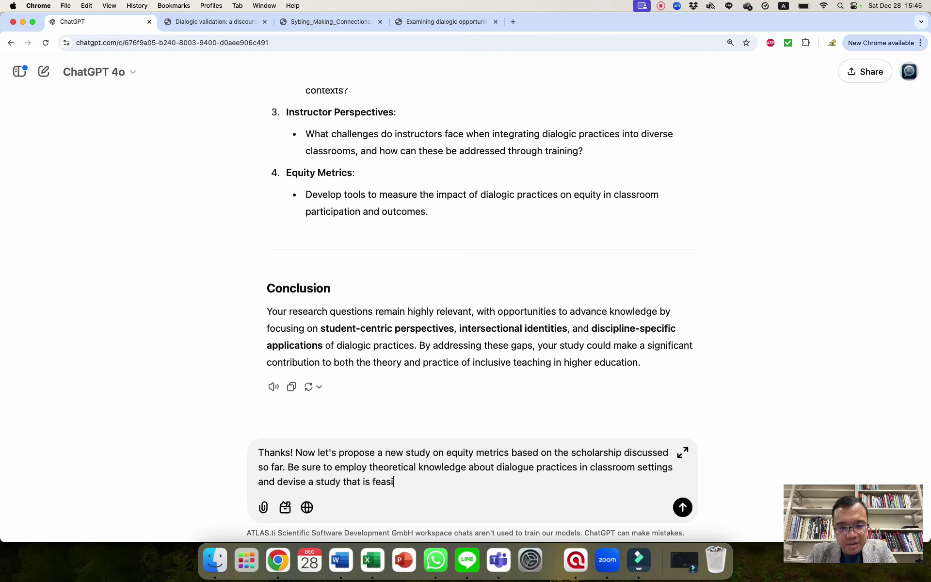
pyautogui.write('ble for doctoral stu')
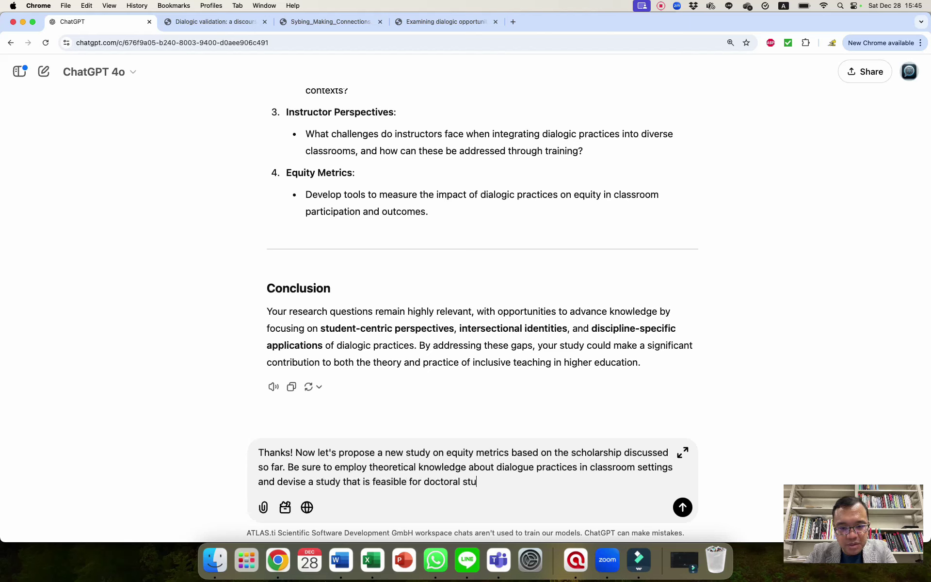
pyautogui.write('dents to complete w')
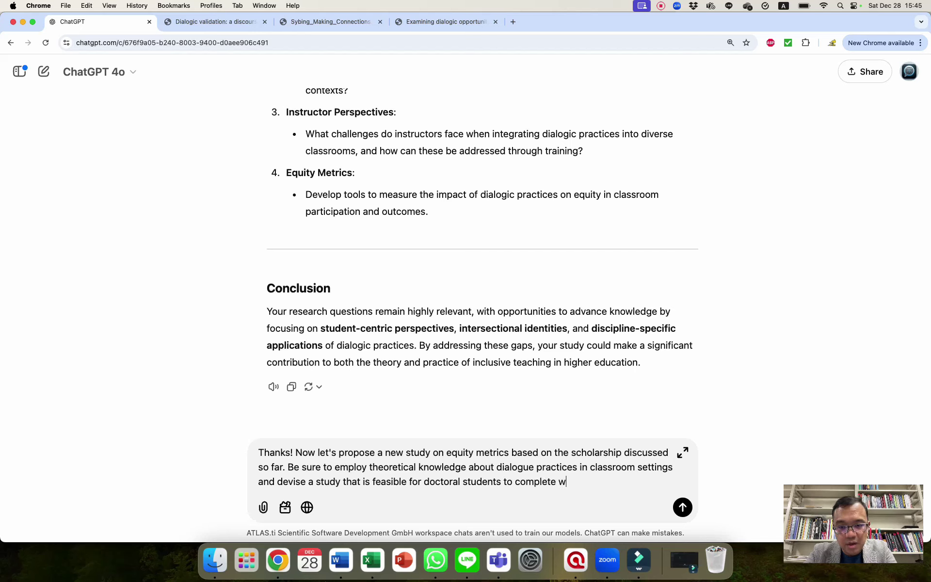
pyautogui.write('ithin a year.')
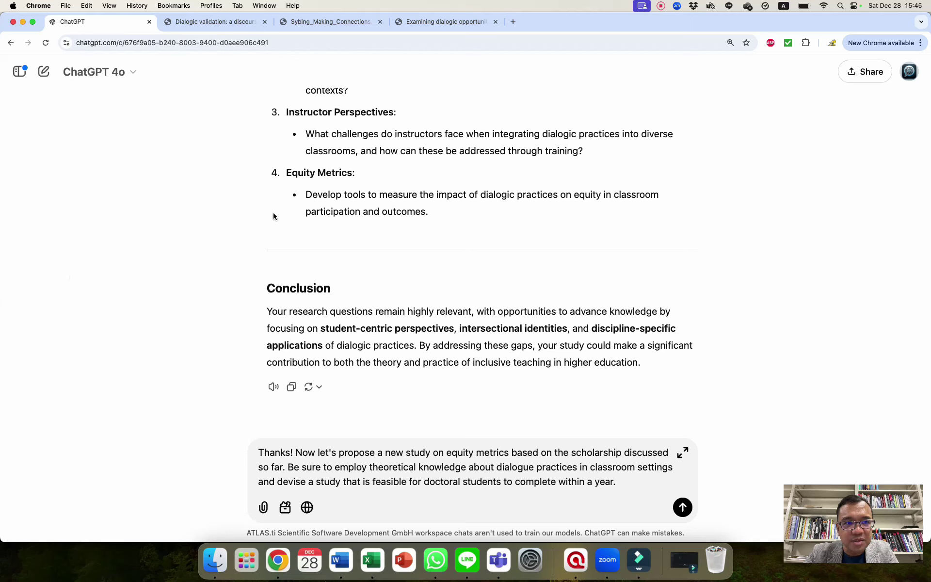
# Recheck the Equity Metrics item by highlighting its description in the previous response, and send the completed study request.
pyautogui.scroll(2, 272, 216)
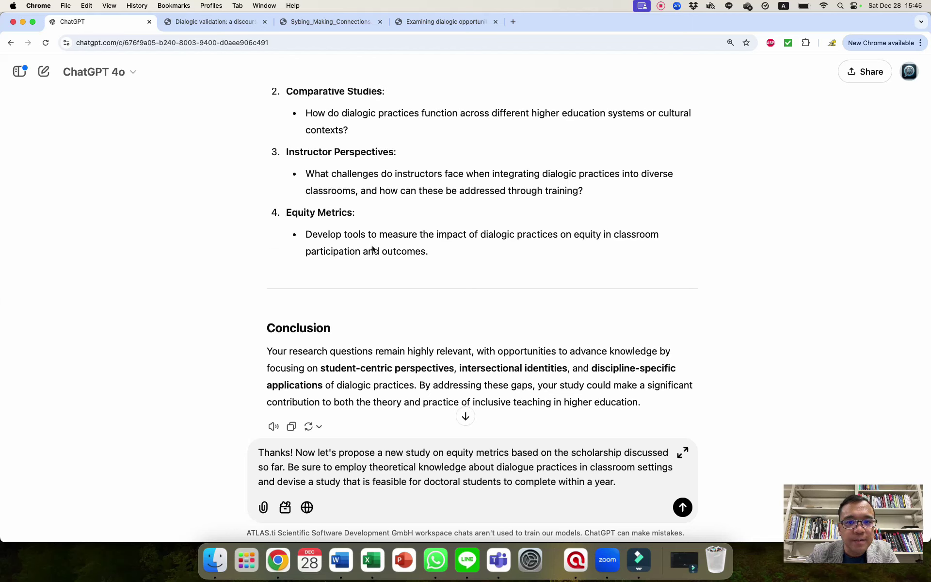
pyautogui.moveTo(459, 249); pyautogui.dragTo(447, 226)
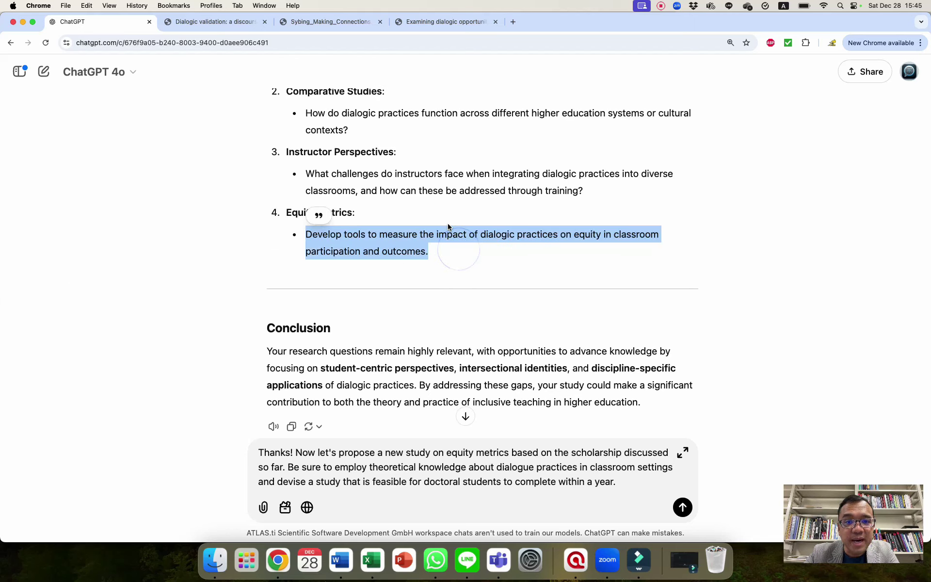
pyautogui.click(439, 252)
pyautogui.scroll(-2, 440, 254)
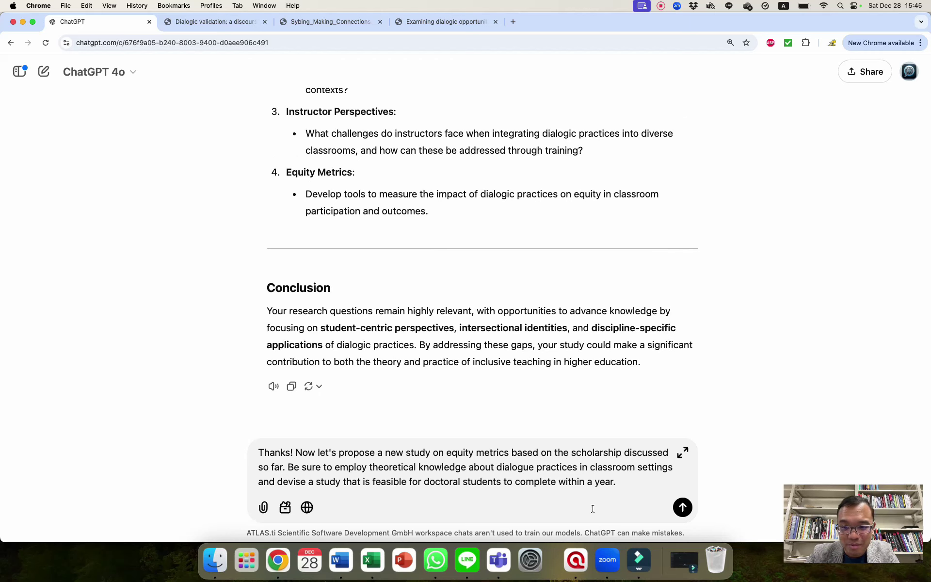
pyautogui.click(642, 482)
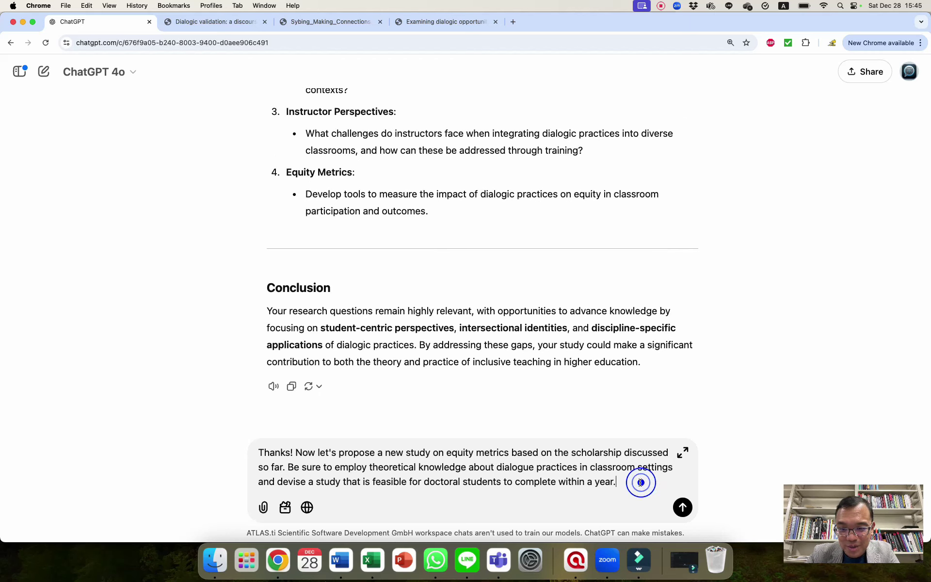
pyautogui.click(682, 512)
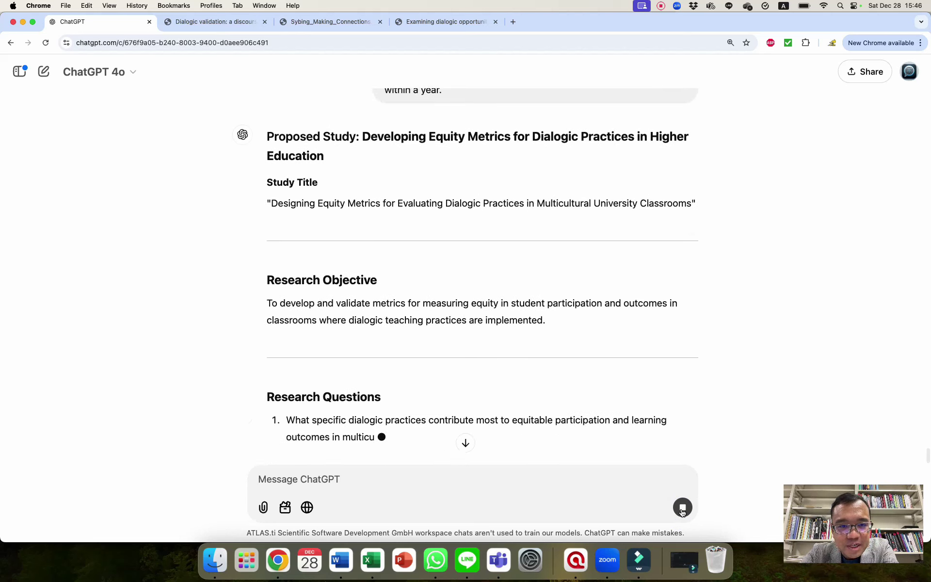
# Read the proposed study's title, research objective, research questions and theoretical framework.
pyautogui.scroll(1, 656, 381)
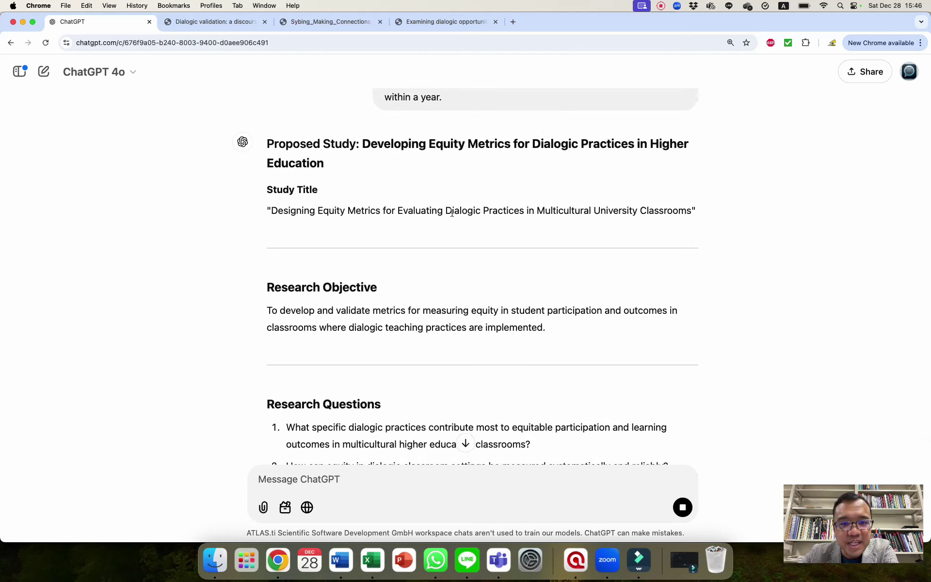
pyautogui.scroll(-5, 447, 306)
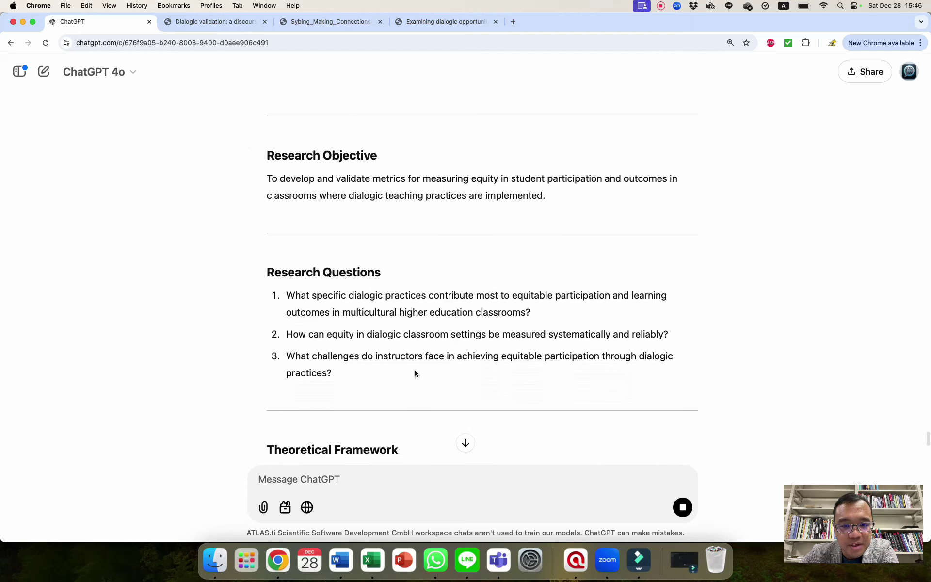
pyautogui.scroll(-8, 440, 375)
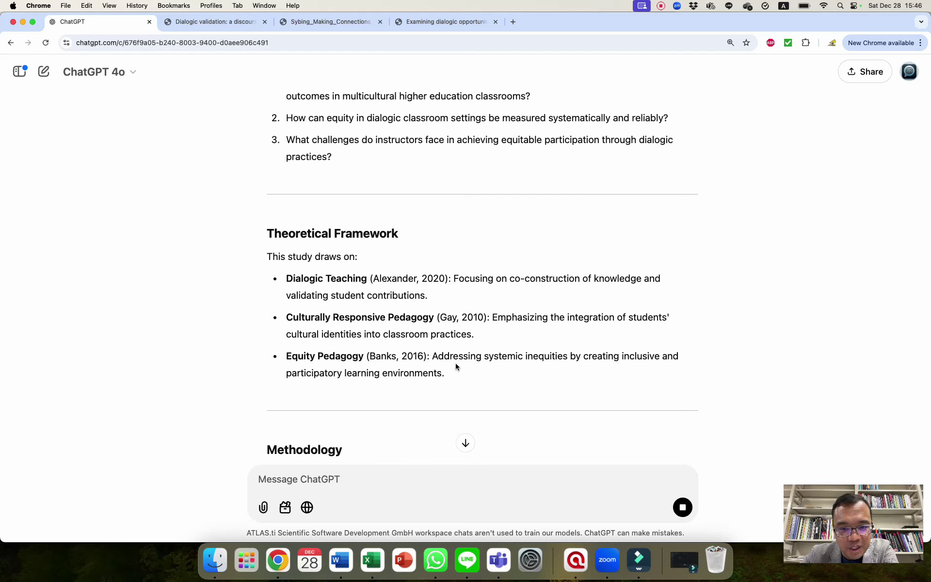
pyautogui.scroll(-5, 457, 371)
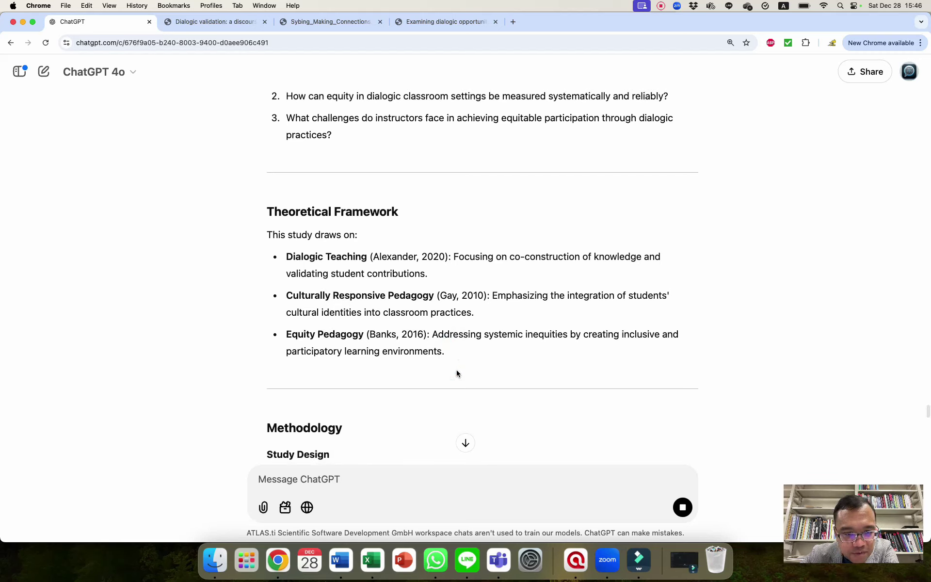
# Examine the proposal's methodology, covering study design, participants, the three data collection phases and the equity metrics example components.
pyautogui.scroll(-8, 457, 371)
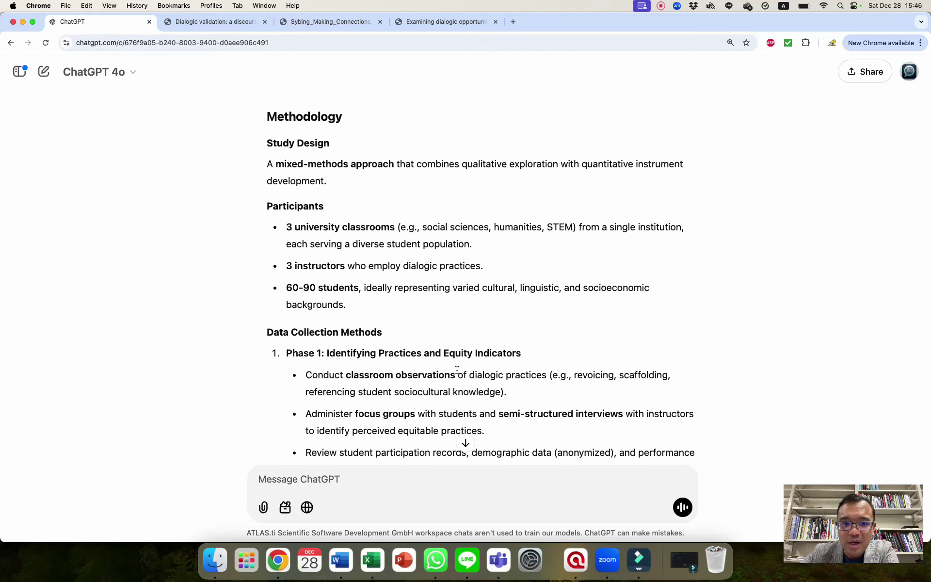
pyautogui.click(422, 342)
pyautogui.scroll(-5, 588, 310)
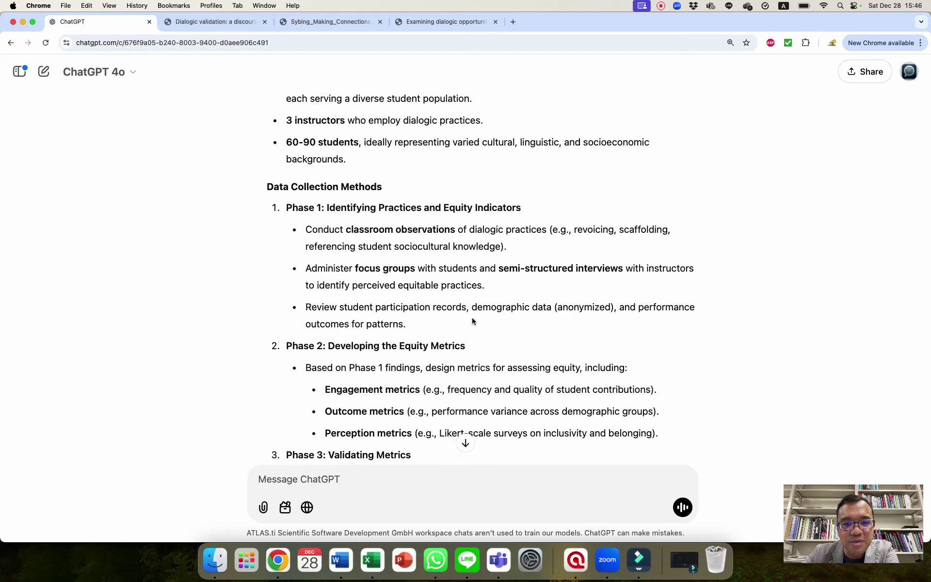
pyautogui.scroll(-3, 464, 335)
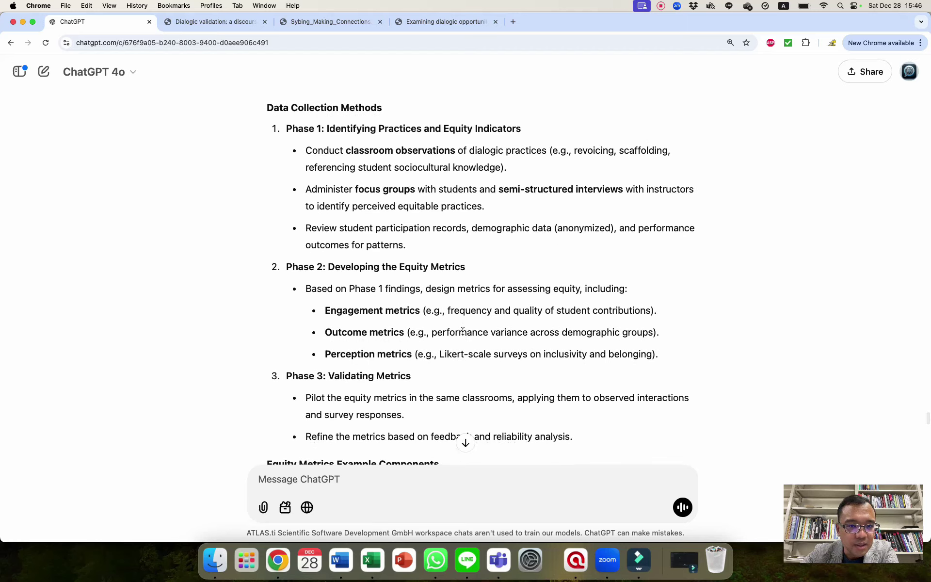
pyautogui.scroll(-2, 463, 333)
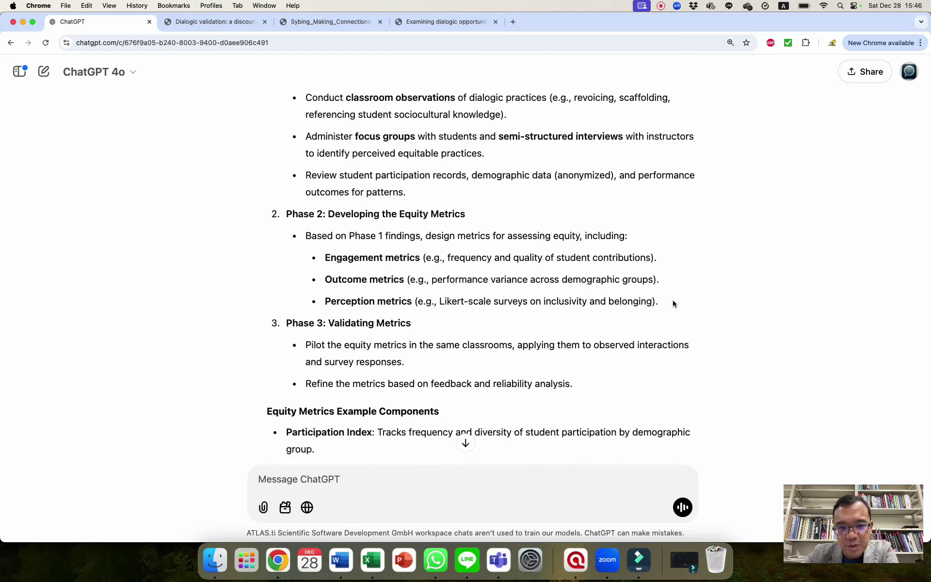
pyautogui.scroll(-4, 510, 316)
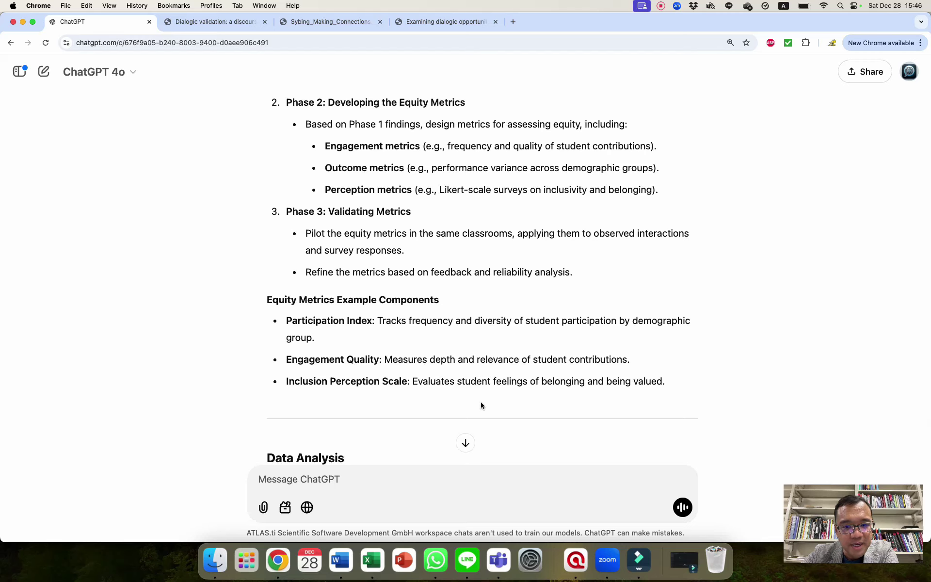
pyautogui.scroll(1, 481, 405)
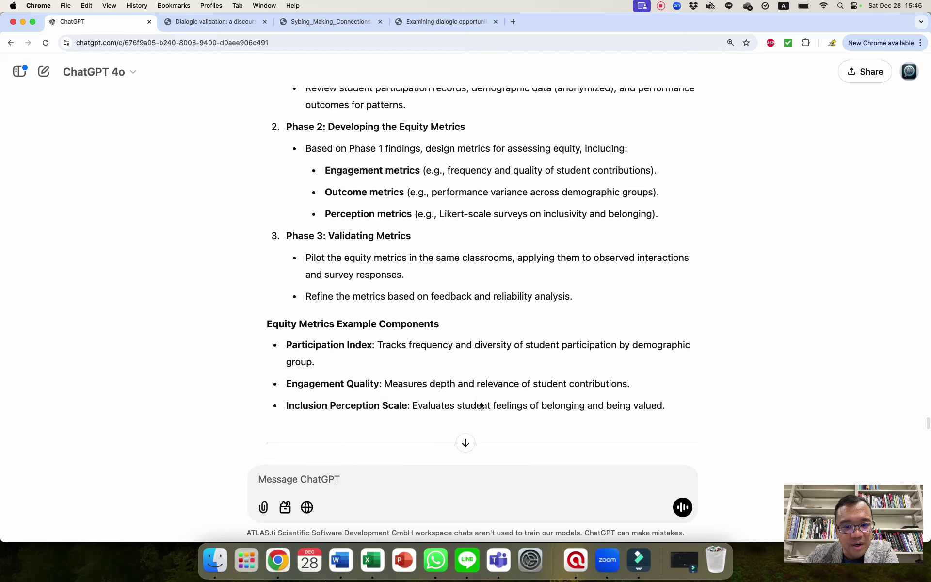
pyautogui.scroll(1, 481, 404)
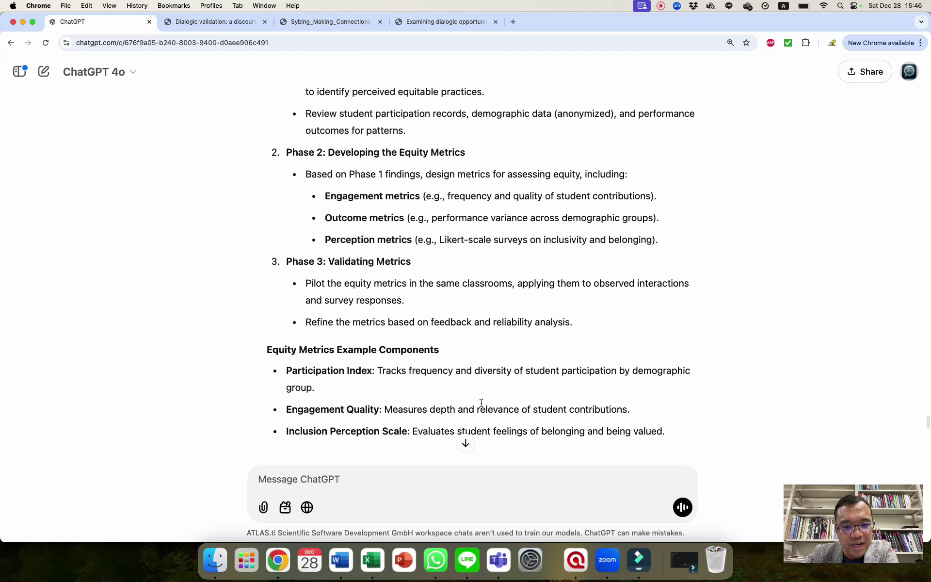
# Review the proposal's qualitative and quantitative data analysis plan and its feasibility section with timeline and scope.
pyautogui.scroll(-10, 481, 404)
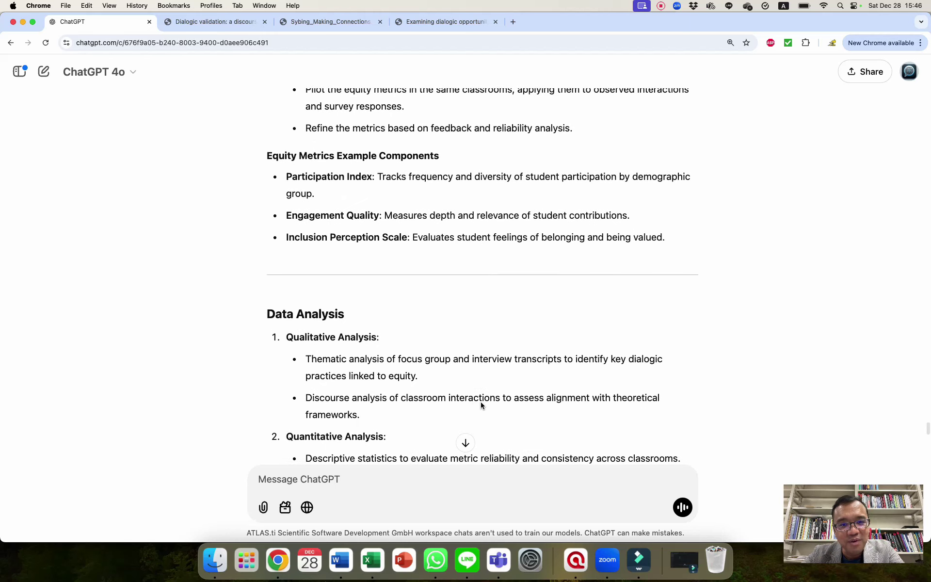
pyautogui.scroll(-3, 482, 406)
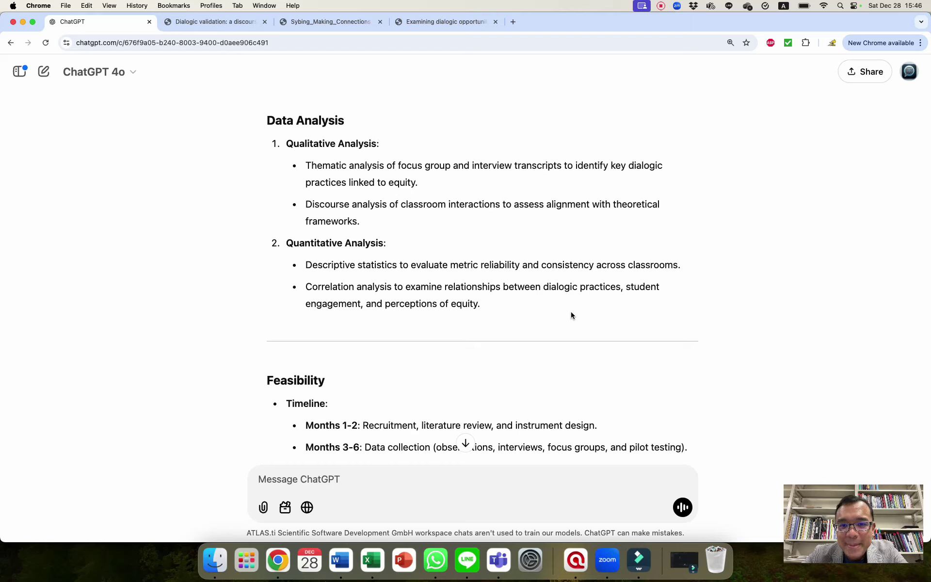
pyautogui.scroll(-3, 571, 315)
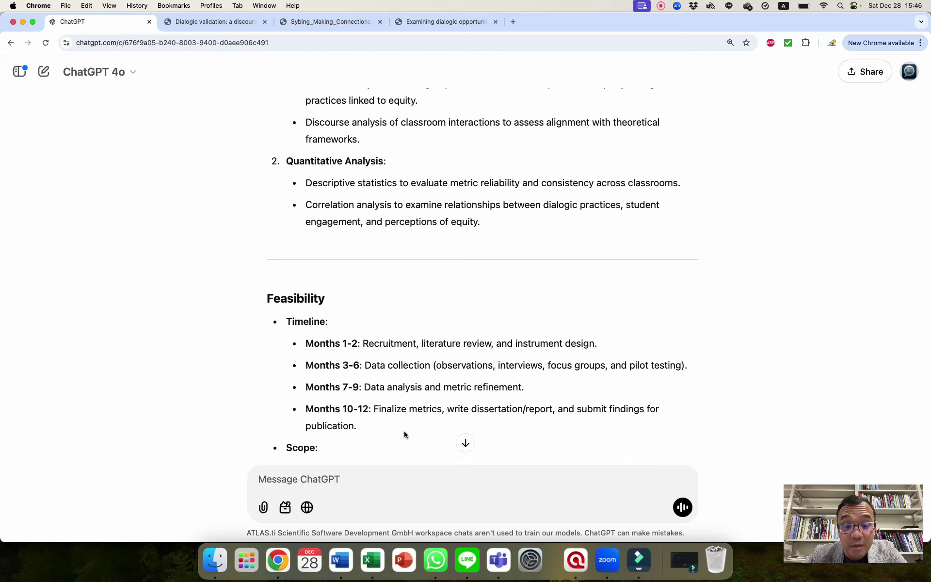
pyautogui.scroll(3, 368, 269)
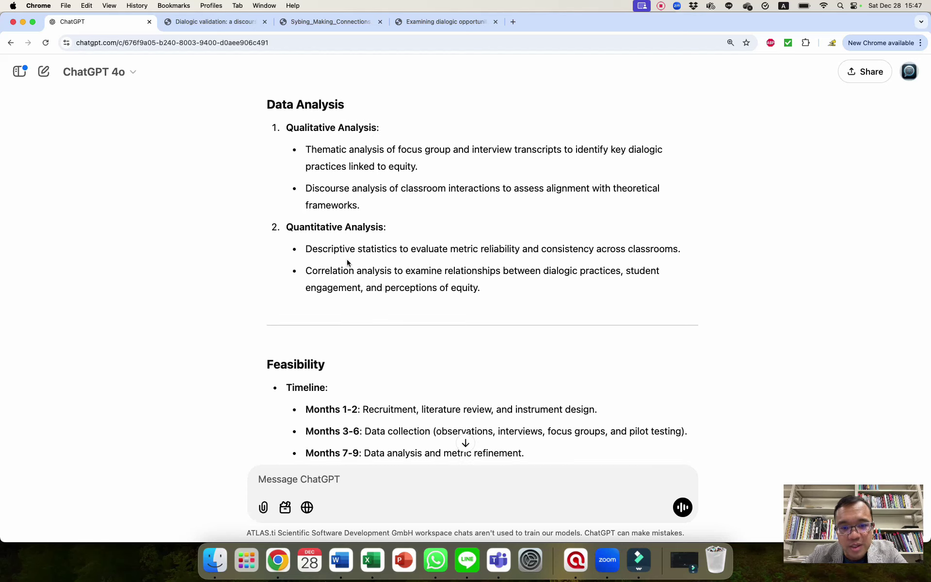
pyautogui.scroll(-6, 420, 339)
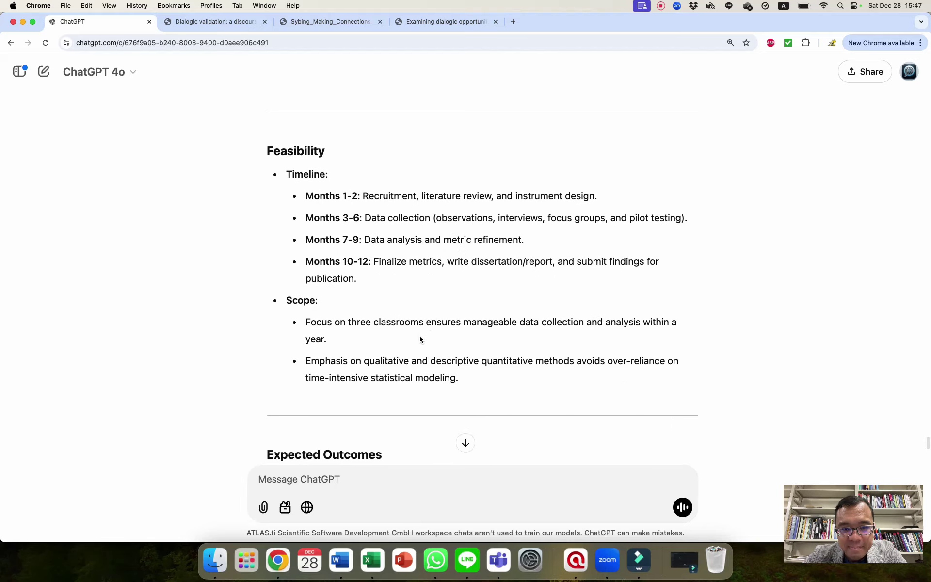
pyautogui.scroll(-2, 420, 339)
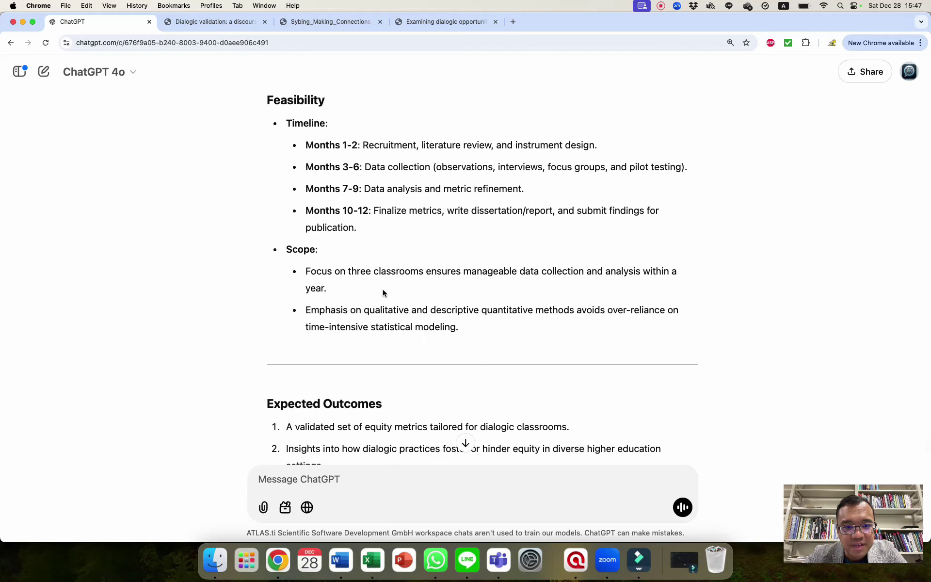
# Read the proposal's expected outcomes and potential contributions, and recheck its feasibility timeline and scope.
pyautogui.scroll(-5, 447, 339)
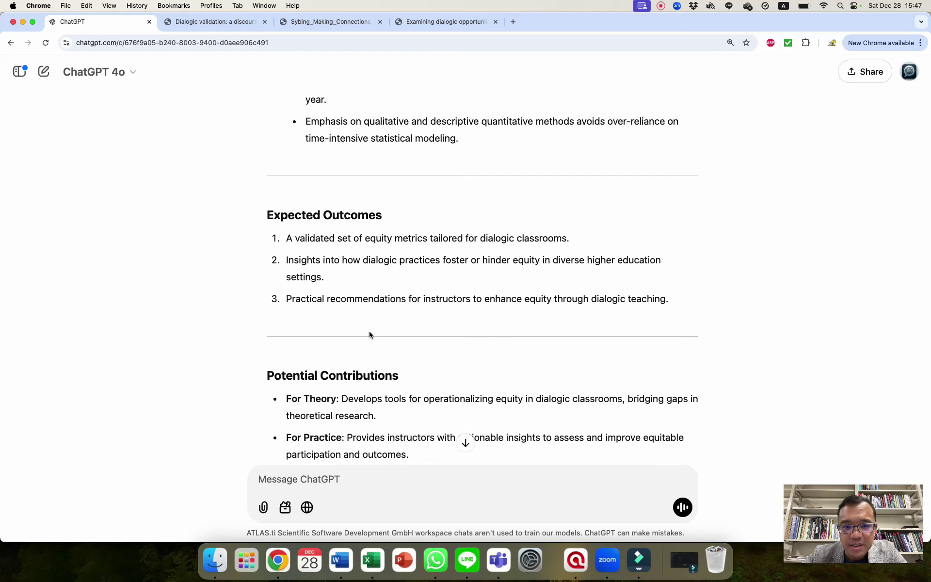
pyautogui.scroll(-4, 366, 326)
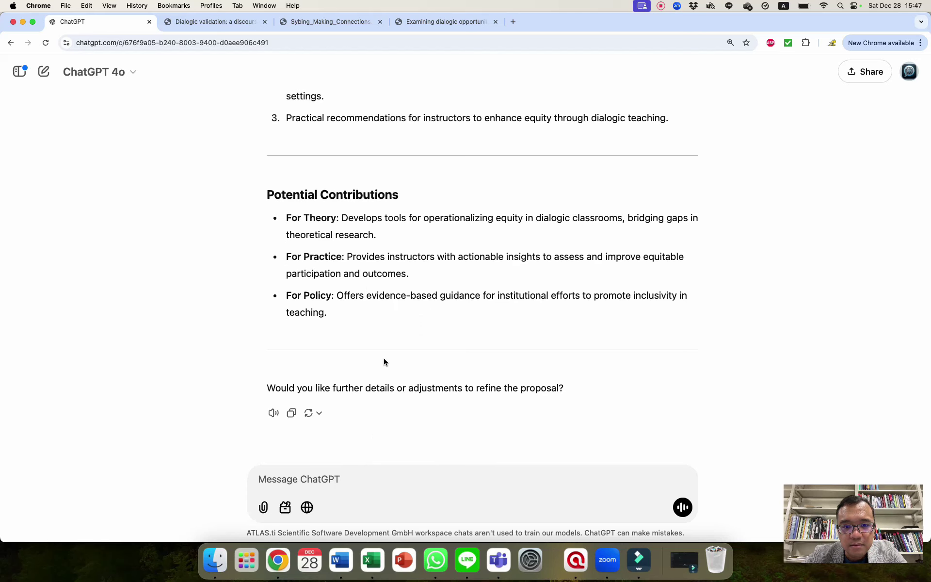
pyautogui.scroll(3, 381, 322)
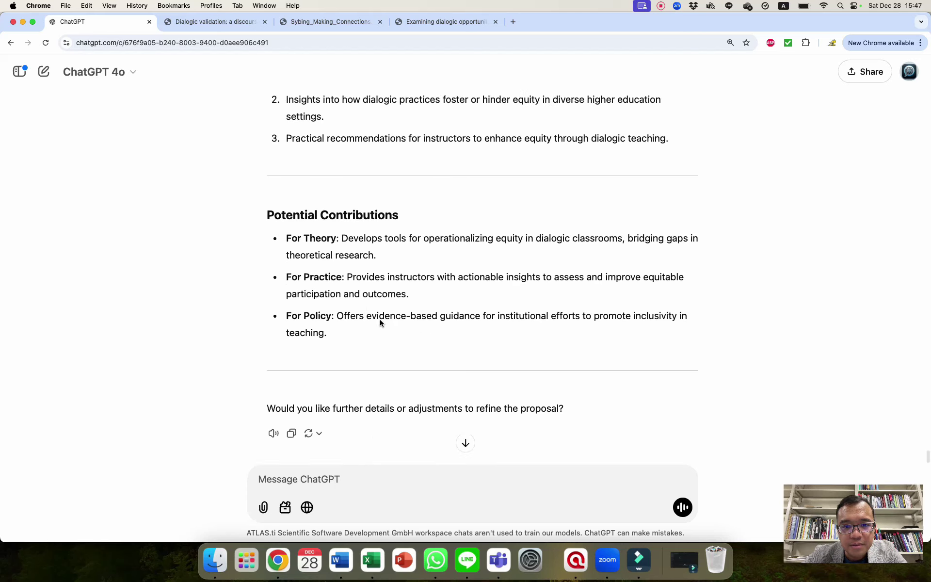
pyautogui.scroll(6, 380, 319)
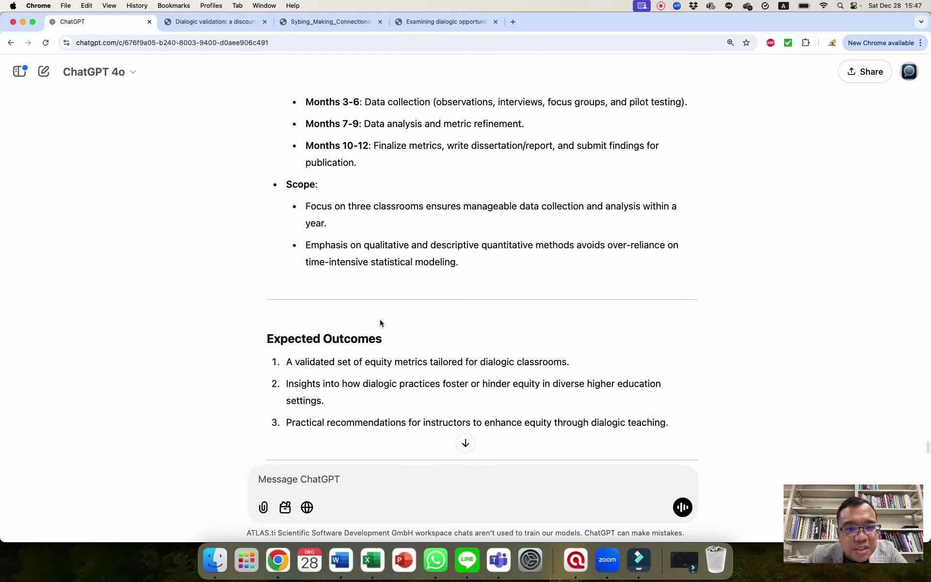
pyautogui.scroll(2, 380, 322)
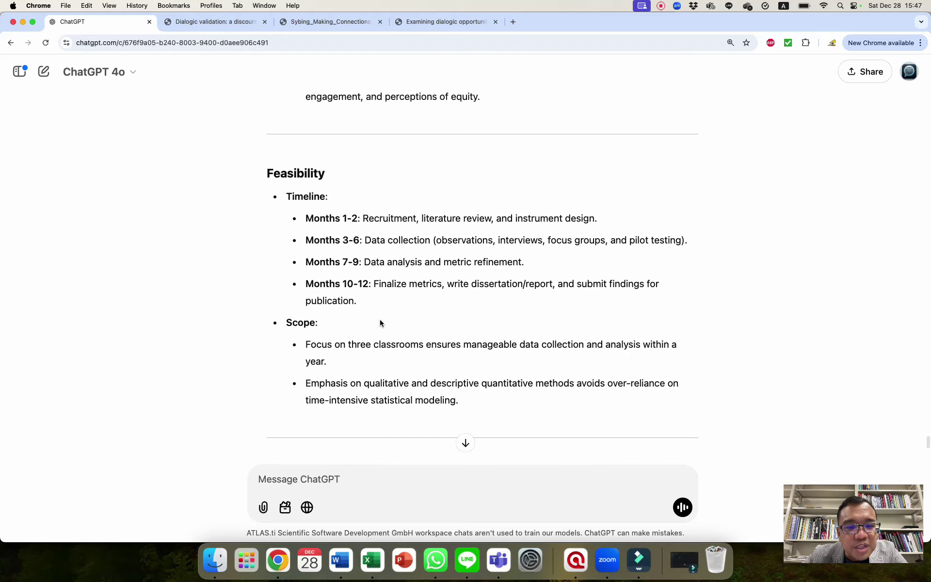
pyautogui.scroll(2, 380, 322)
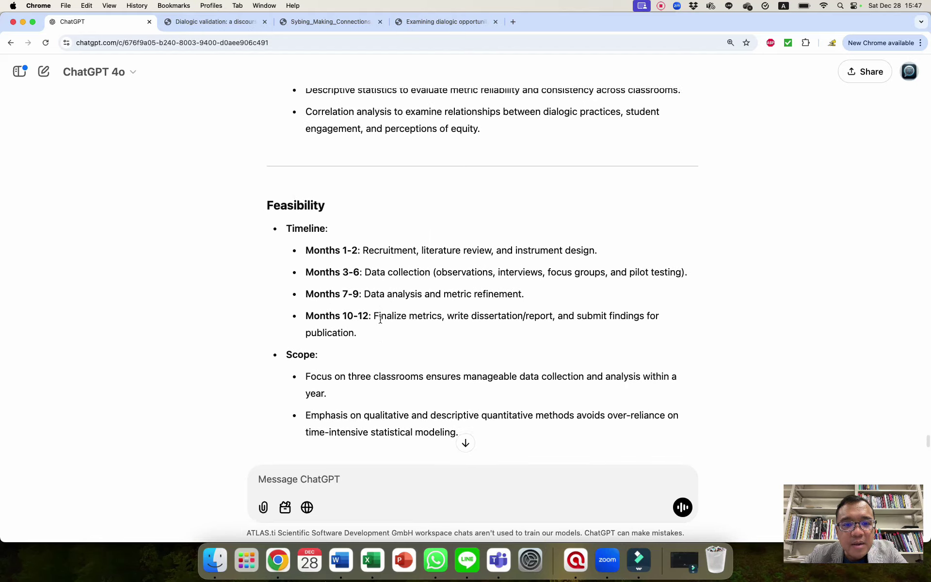
pyautogui.scroll(-10, 379, 322)
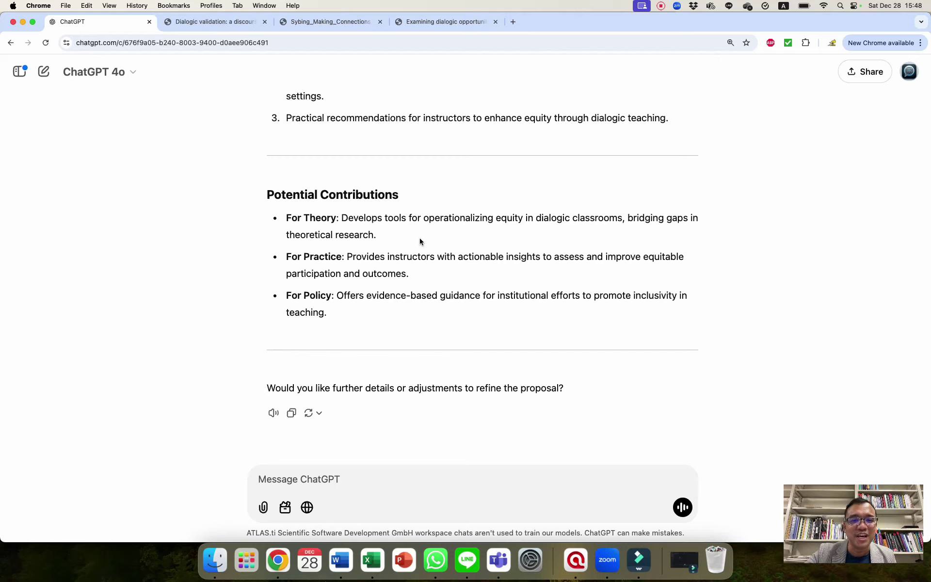
# Go back to the proposal's theoretical framework and check the citations given for dialogic teaching, culturally responsive pedagogy and equity pedagogy by highlighting them.
pyautogui.scroll(10, 421, 236)
pyautogui.scroll(14, 420, 237)
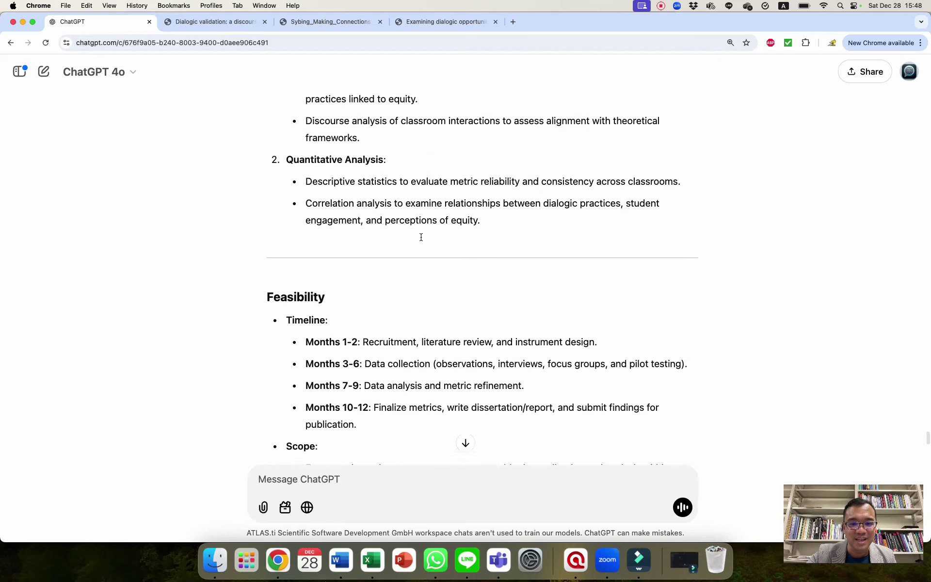
pyautogui.scroll(20, 421, 239)
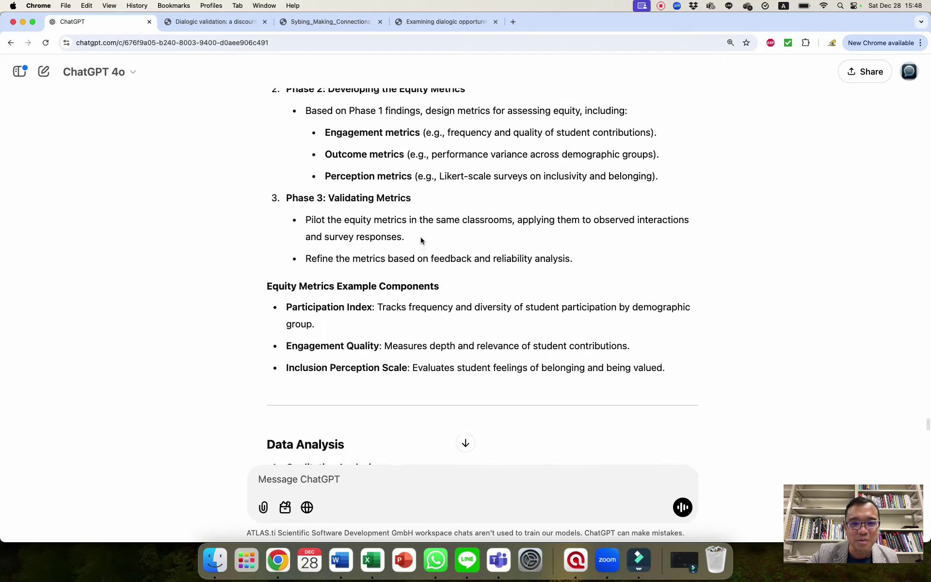
pyautogui.scroll(-2, 420, 241)
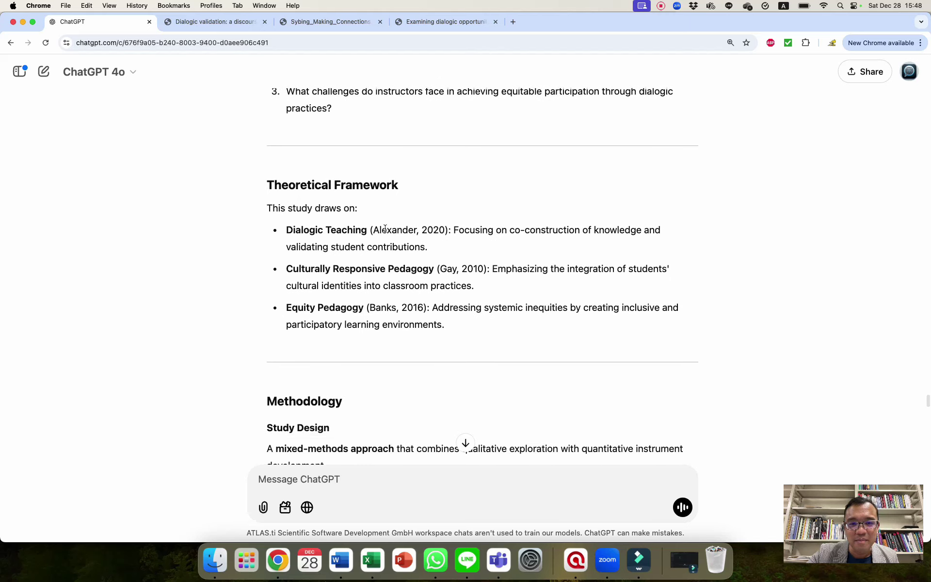
pyautogui.moveTo(374, 230); pyautogui.dragTo(445, 230)
pyautogui.moveTo(441, 268); pyautogui.dragTo(484, 268)
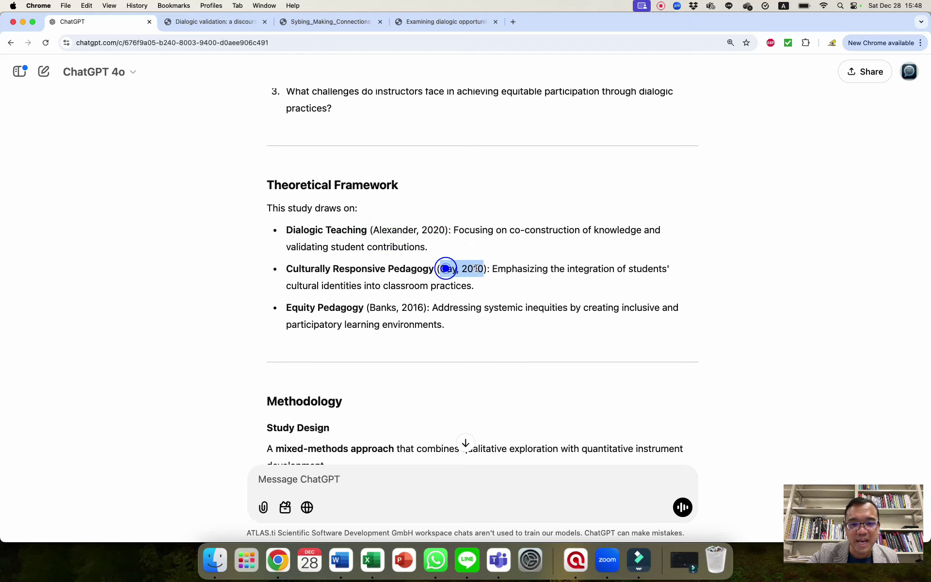
pyautogui.click(382, 304)
pyautogui.click(459, 322)
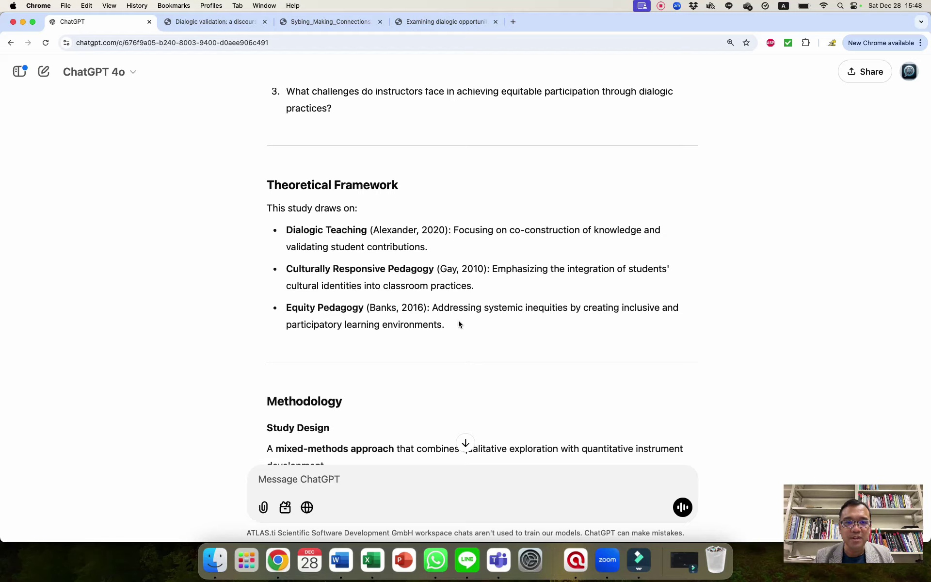
# Revisit the earlier list of studies on inclusive classrooms and dialogic pedagogy, and return to the potential contributions at the proposal's end.
pyautogui.scroll(20, 459, 324)
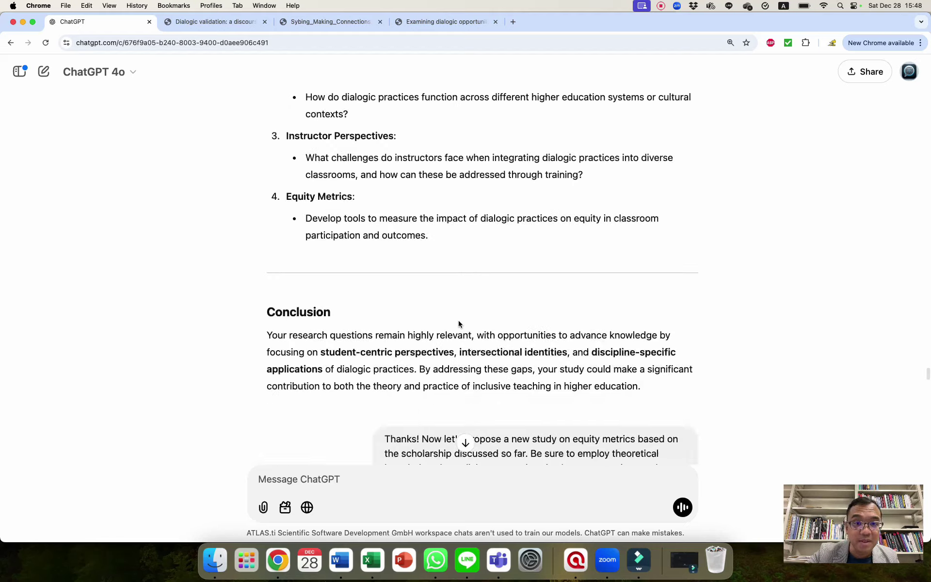
pyautogui.scroll(20, 458, 324)
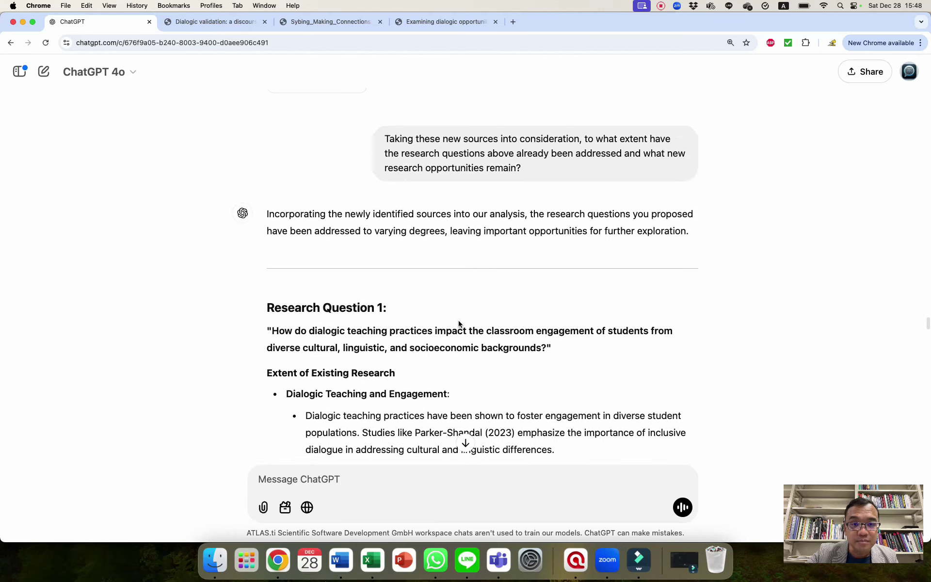
pyautogui.scroll(5, 459, 318)
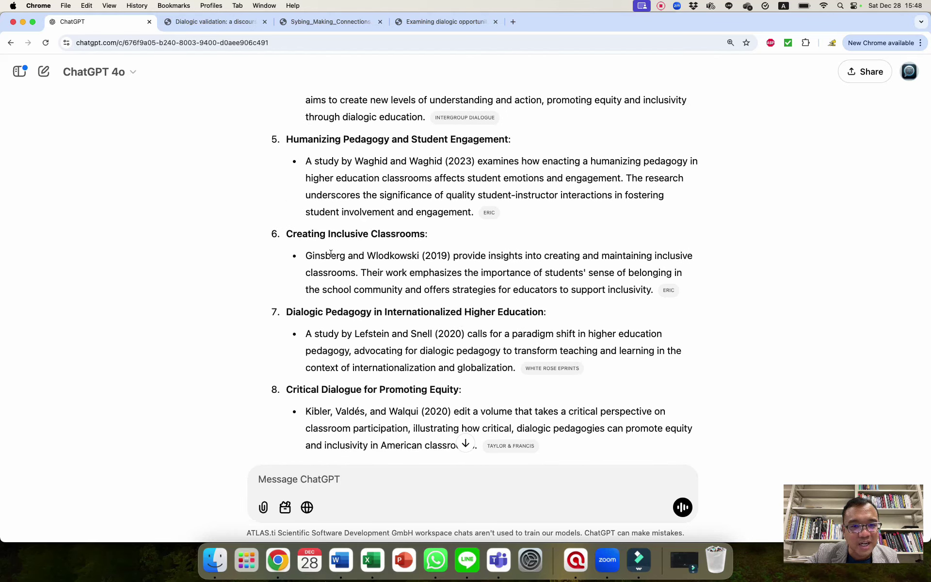
pyautogui.scroll(3, 435, 330)
pyautogui.scroll(1, 435, 330)
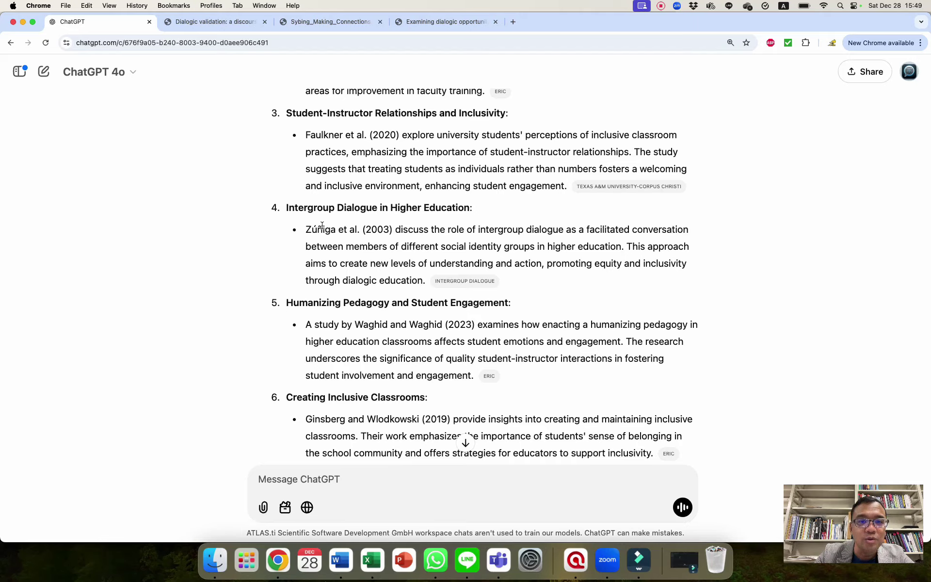
pyautogui.scroll(-20, 426, 275)
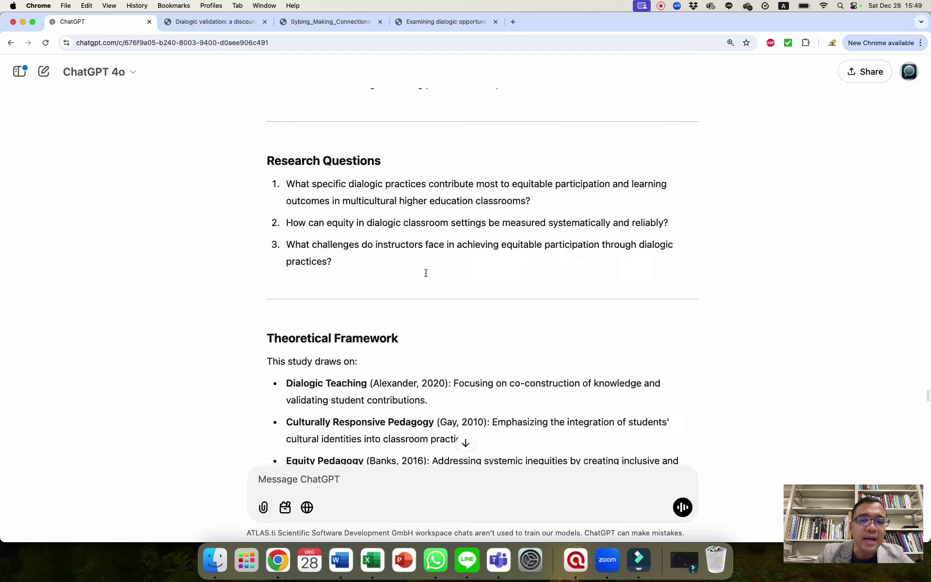
pyautogui.scroll(-20, 426, 275)
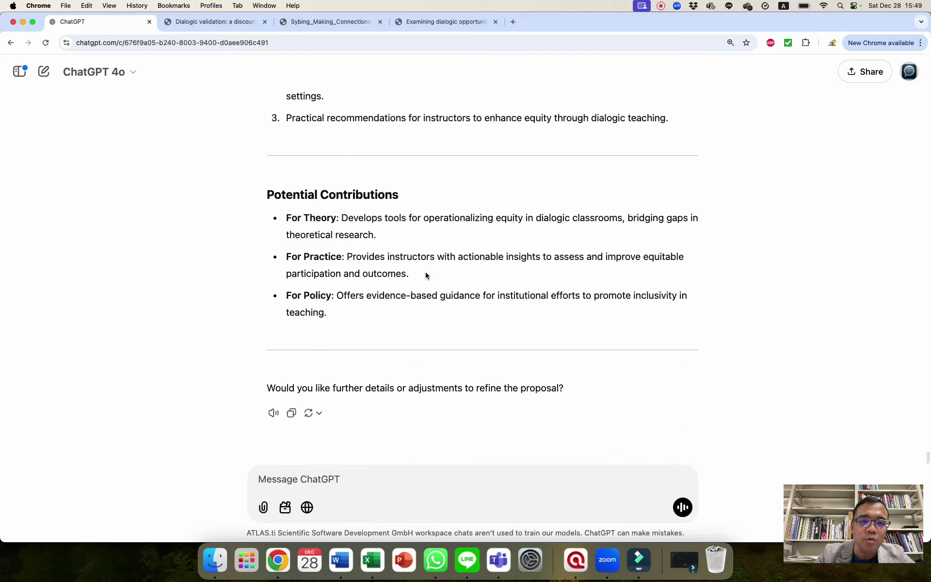
pyautogui.scroll(-1, 426, 276)
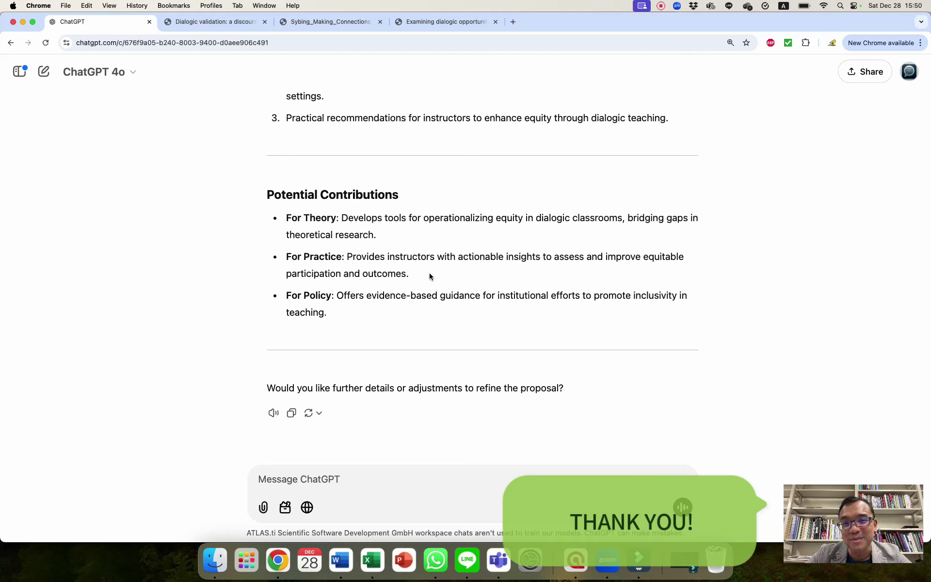
pyautogui.click(662, 6)
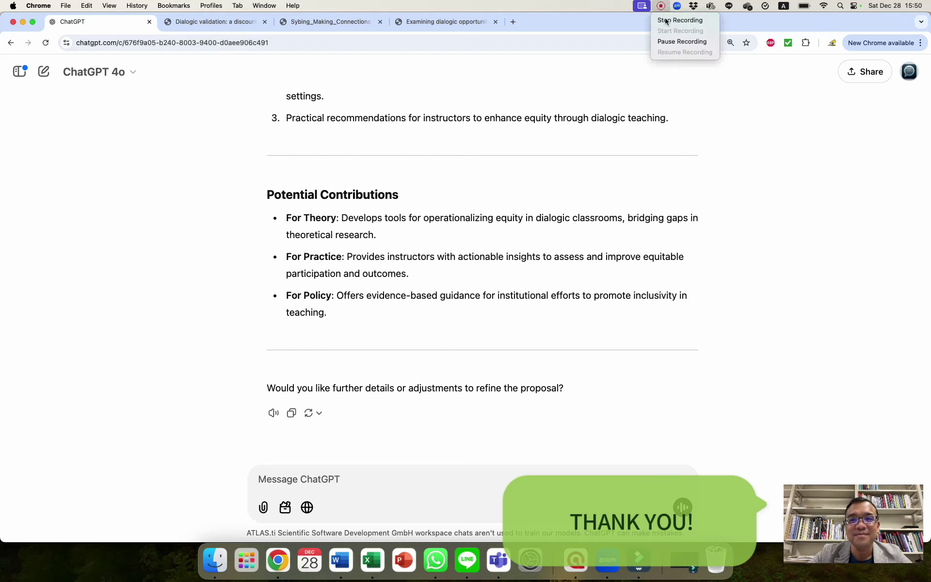